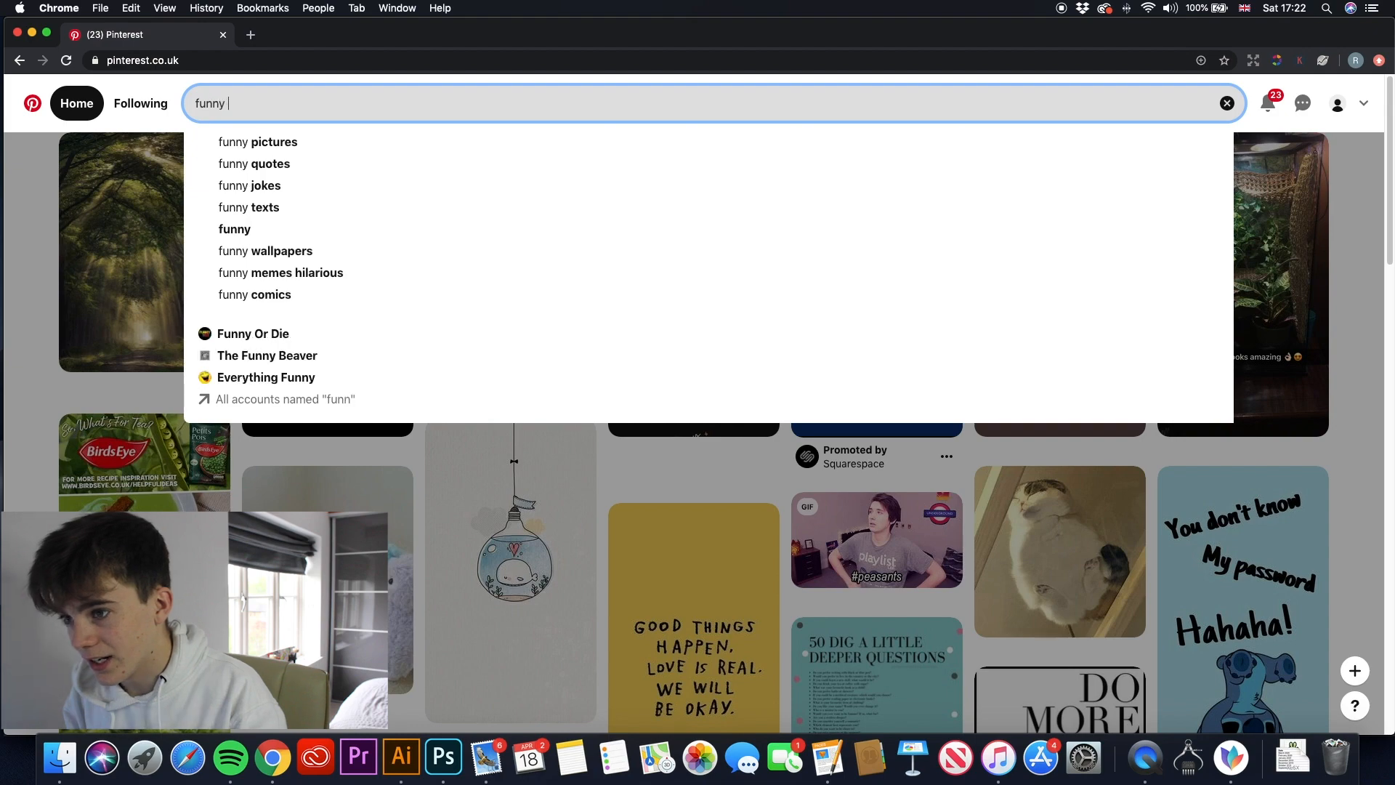
- Complete the pin search as "funny lizard quotes" and run it
text(lizard q)
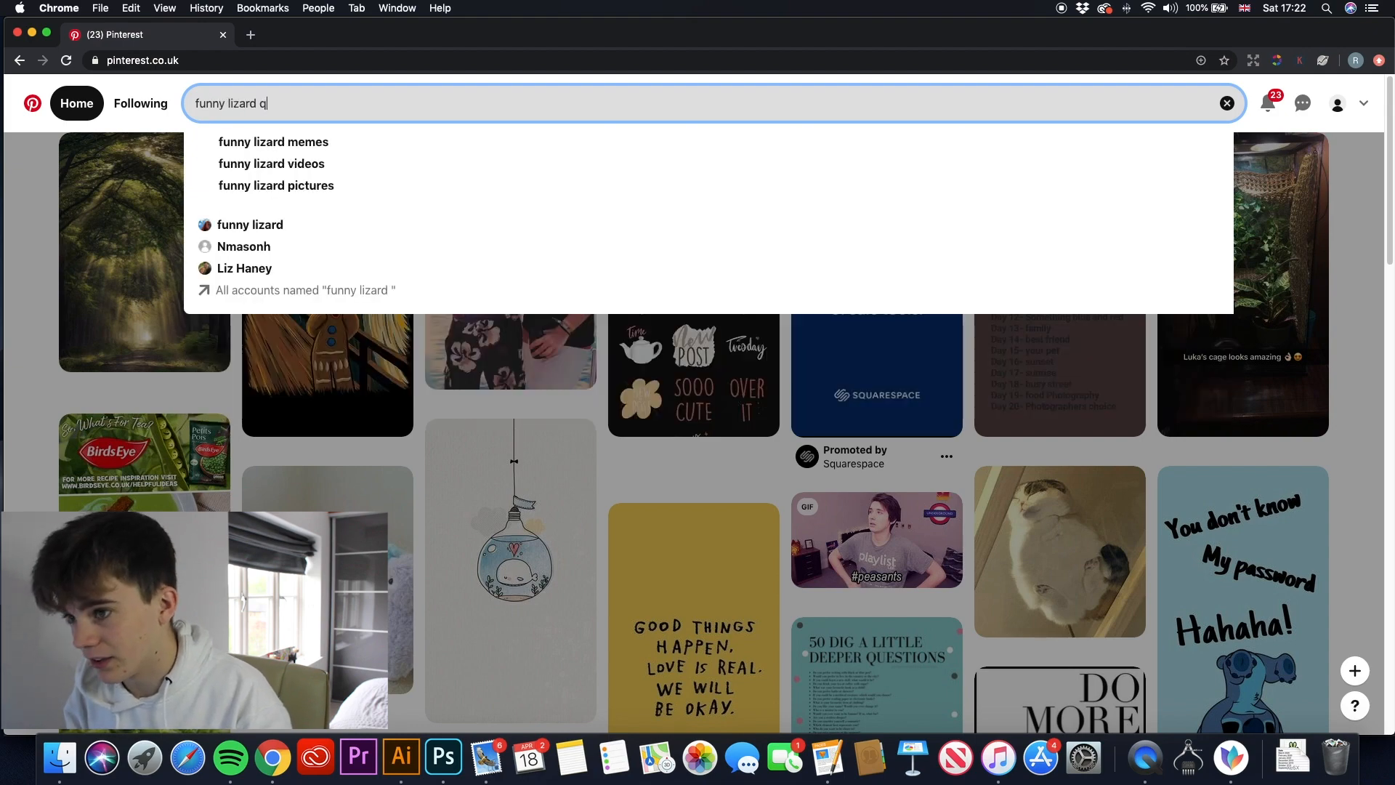
text(uotes)
key(Return)
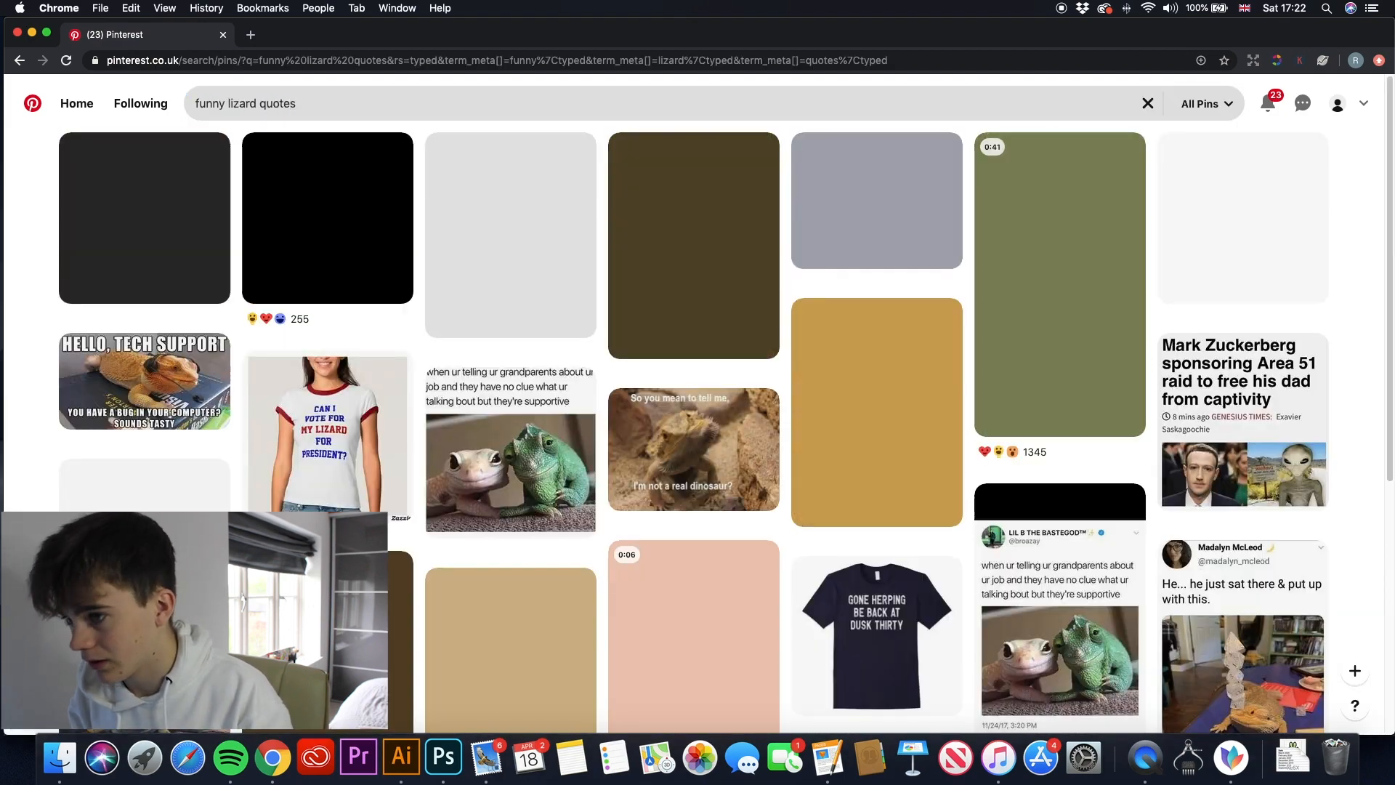
- Look through the funny lizard quote pins for design ideas, view the "When you know you're ugly but still trying" doormat pin, and return to the results
scroll(603, 236, down, 1)
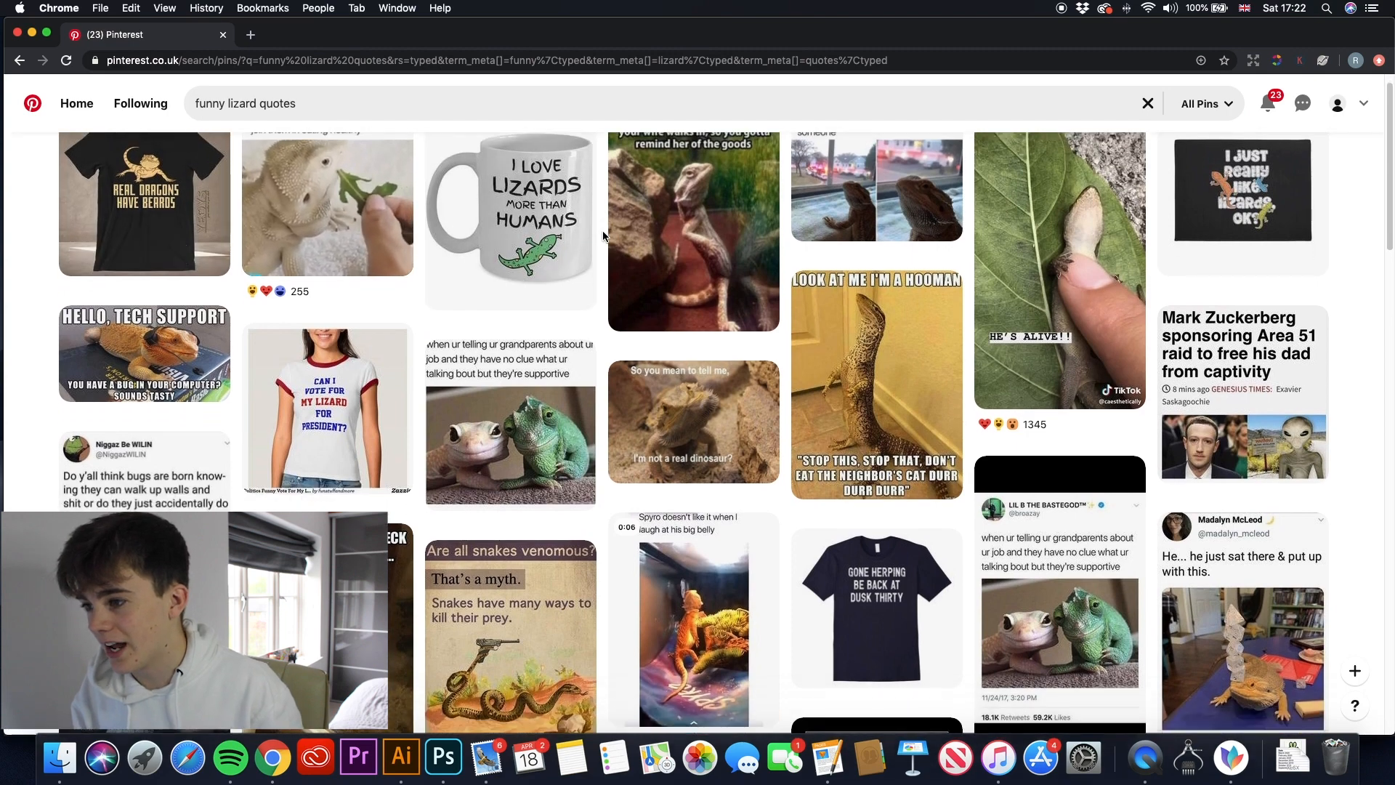
scroll(515, 232, up, 1)
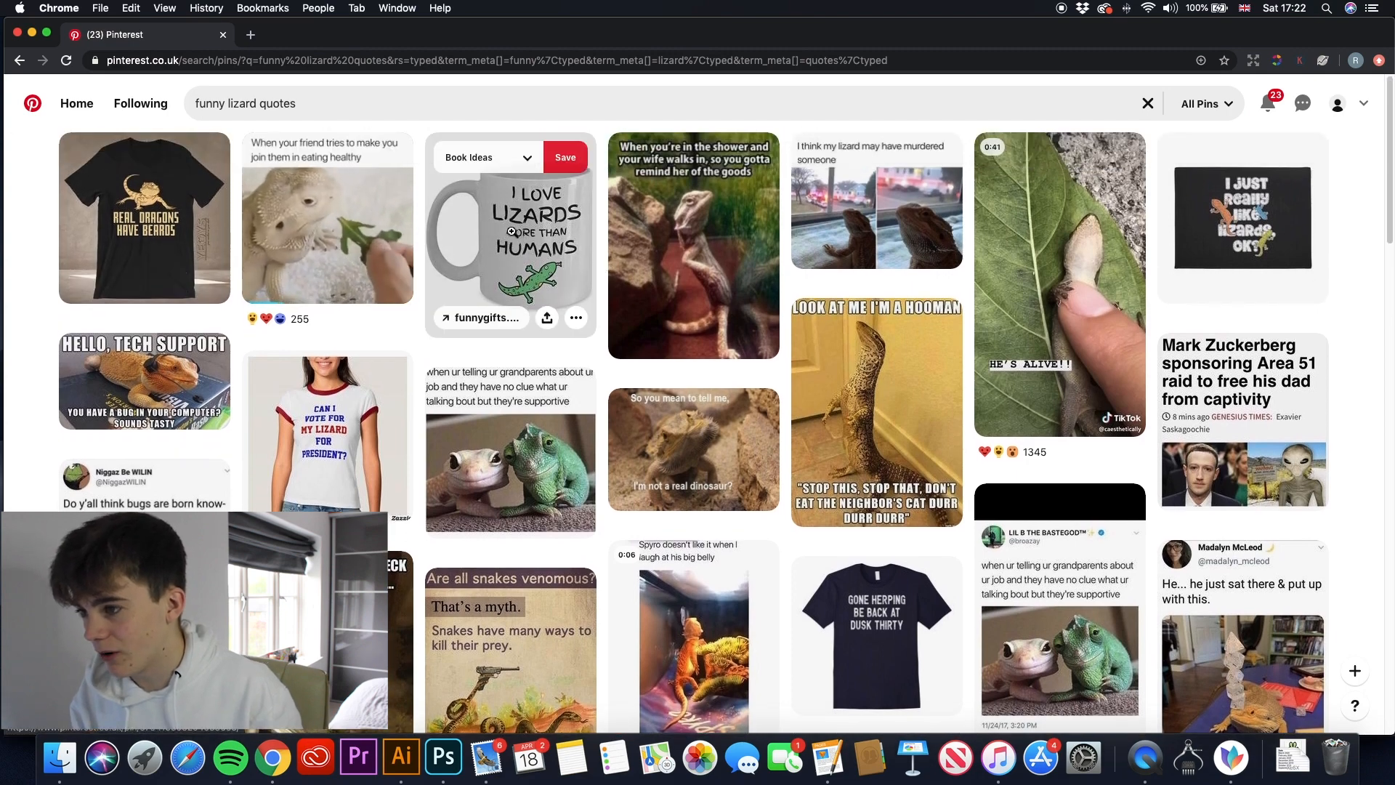
scroll(496, 282, down, 3)
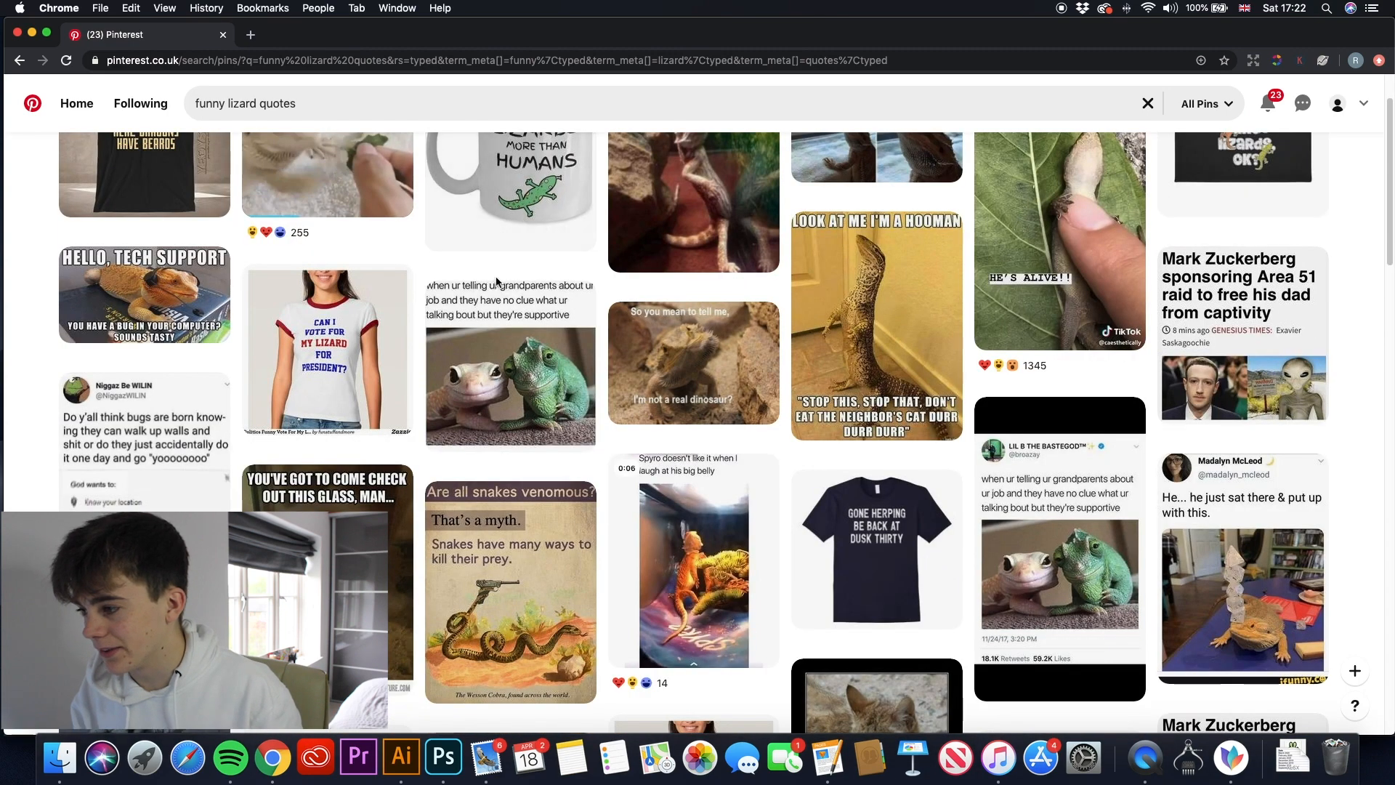
scroll(497, 281, down, 6)
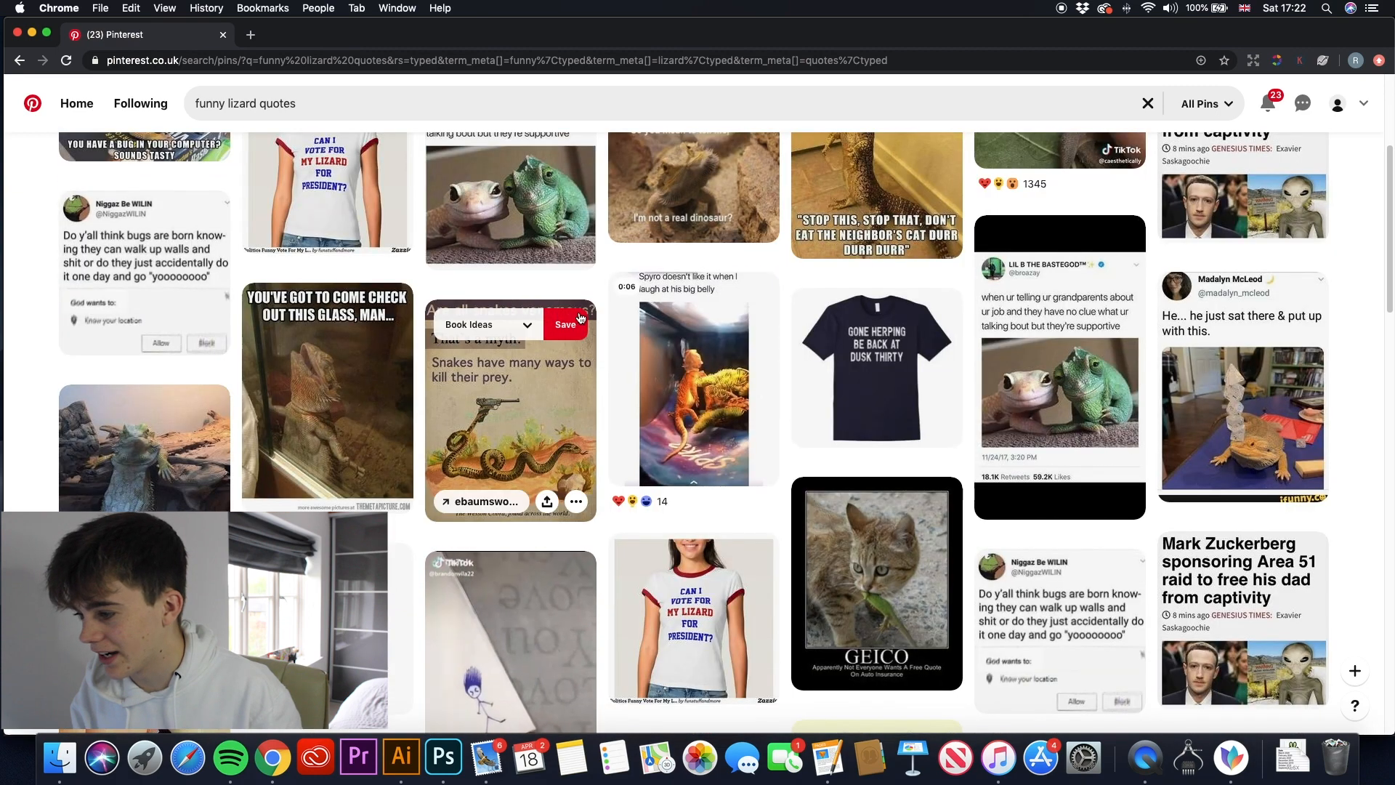
scroll(674, 531, down, 5)
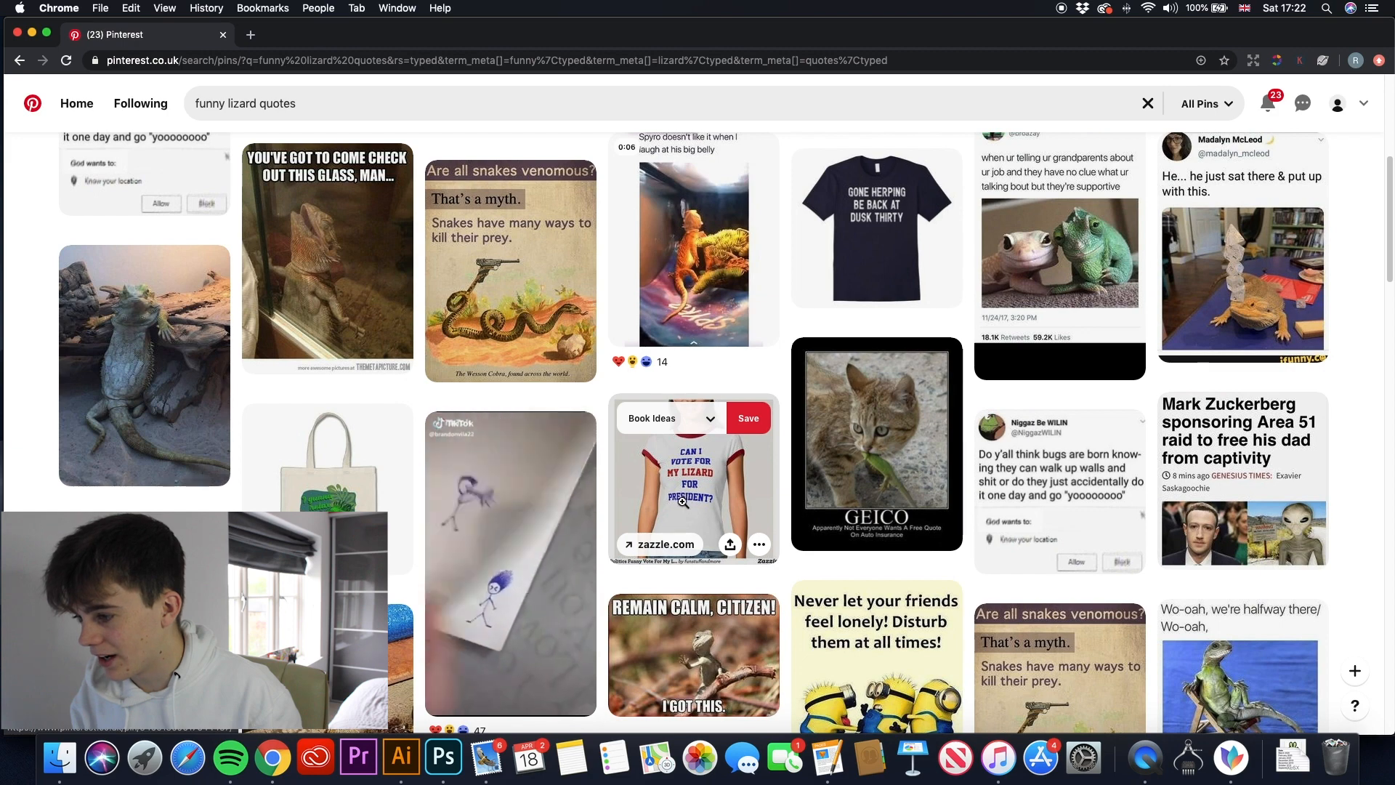
scroll(684, 501, down, 1)
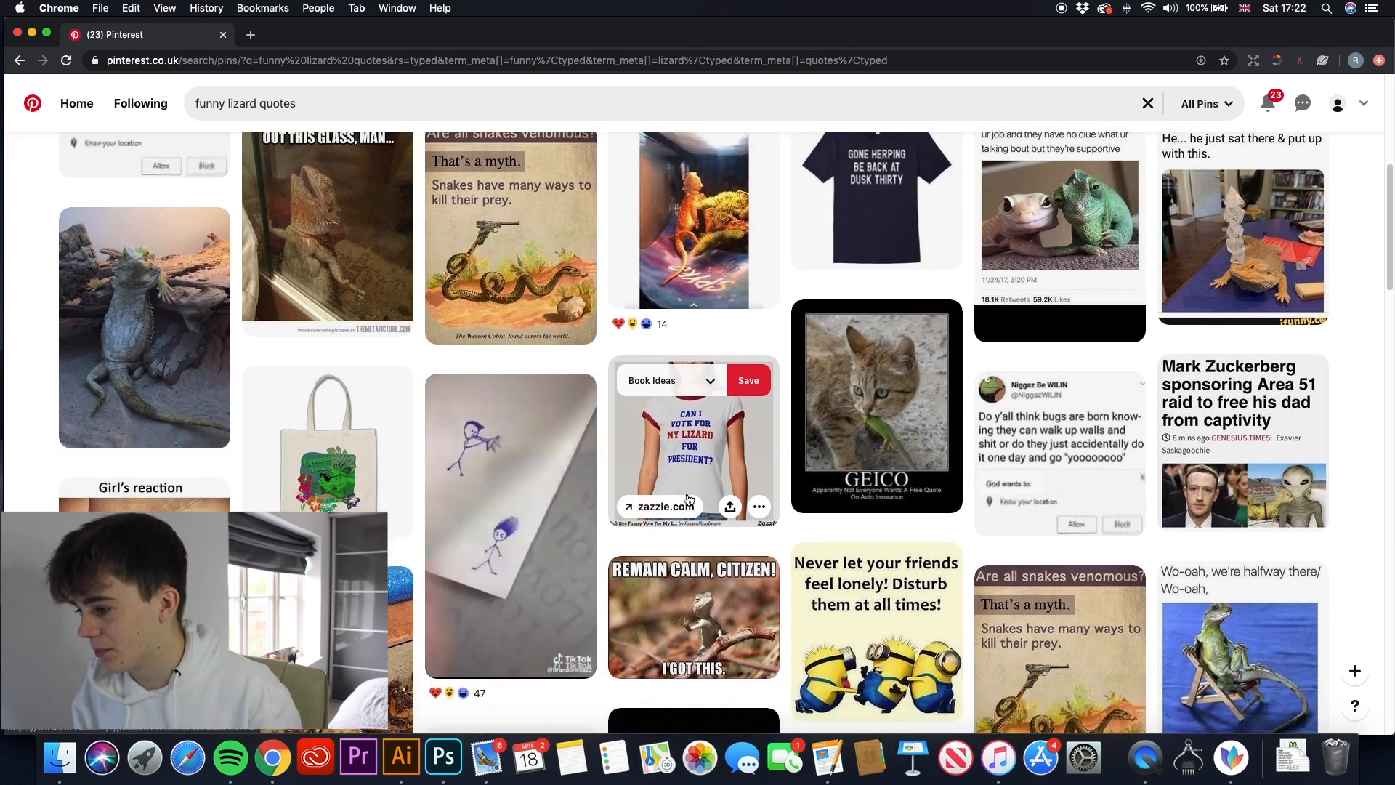
scroll(688, 499, down, 3)
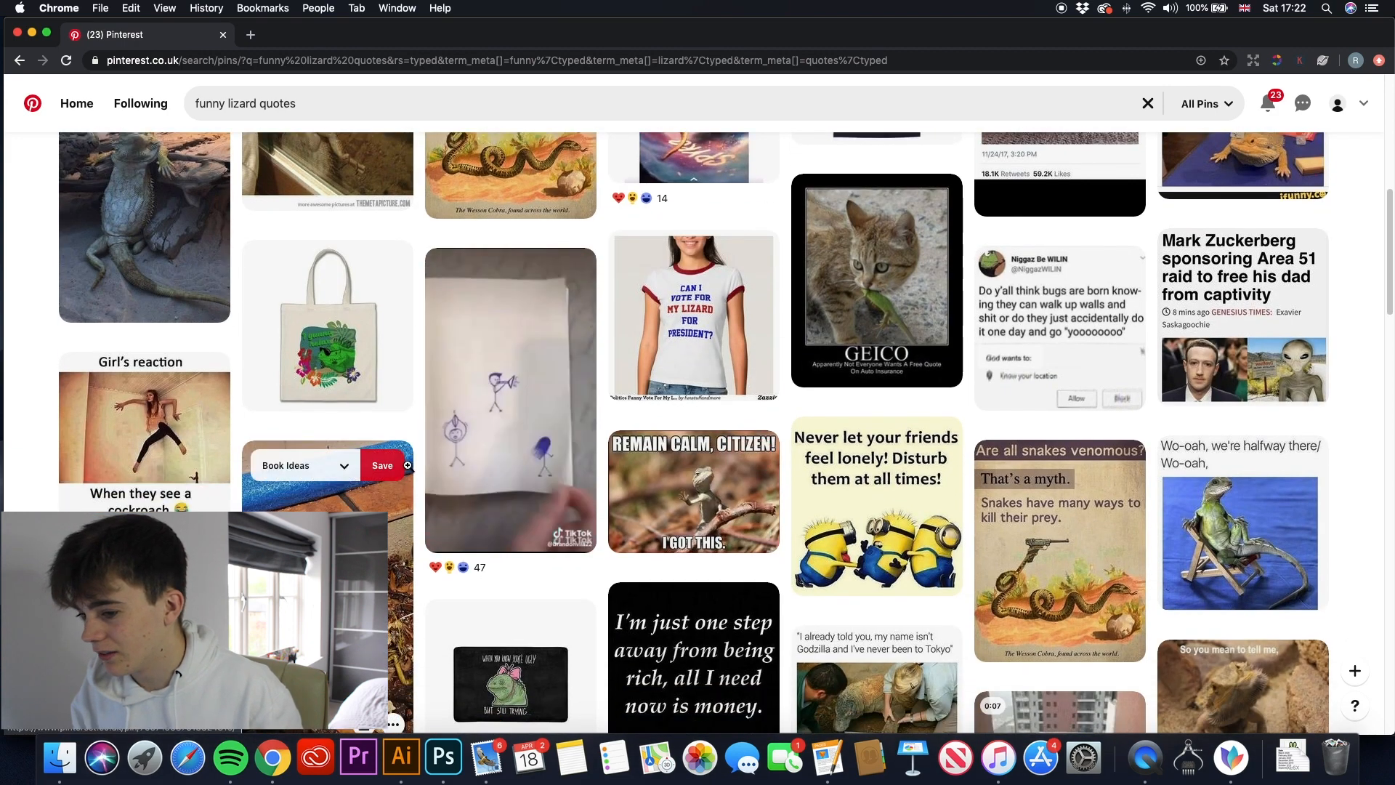
scroll(407, 466, down, 2)
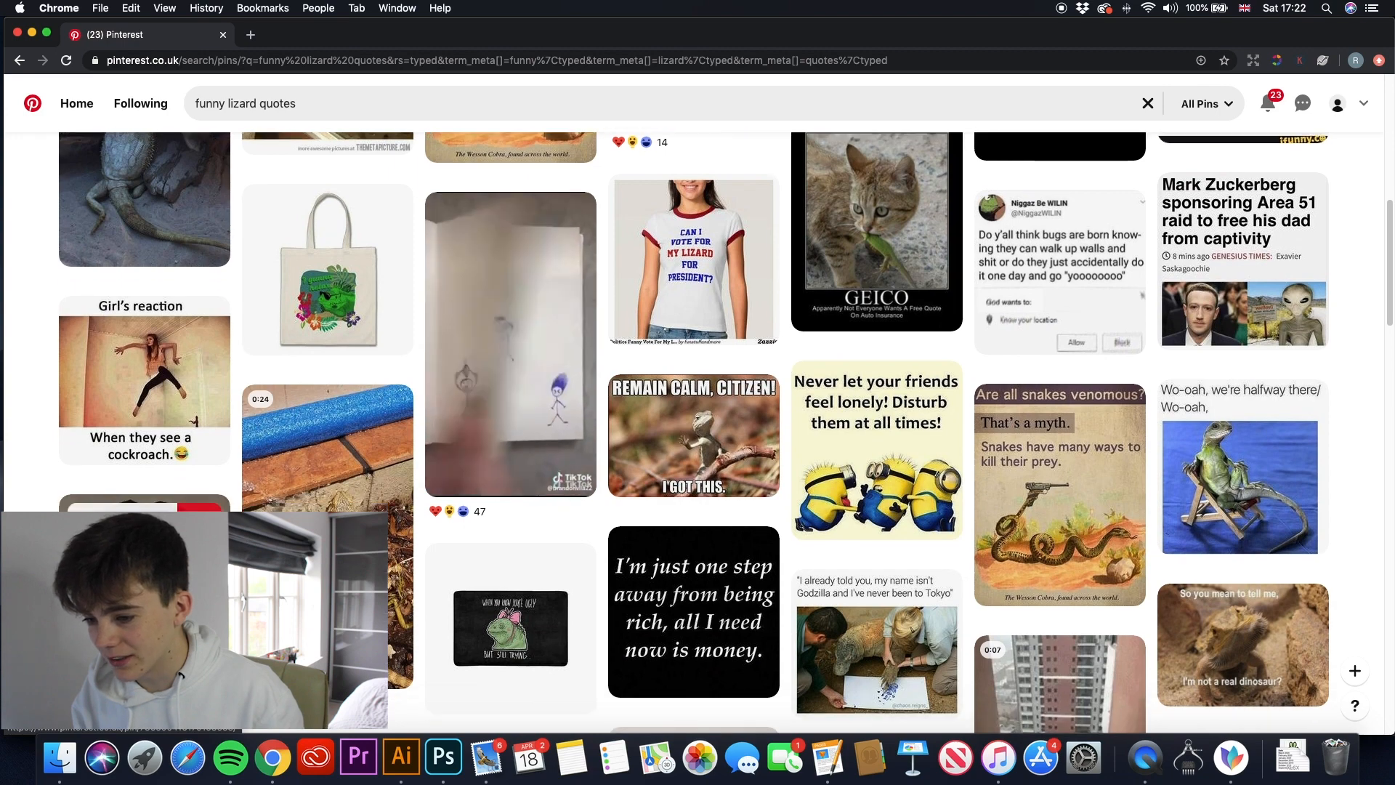
scroll(517, 560, down, 2)
click(517, 559)
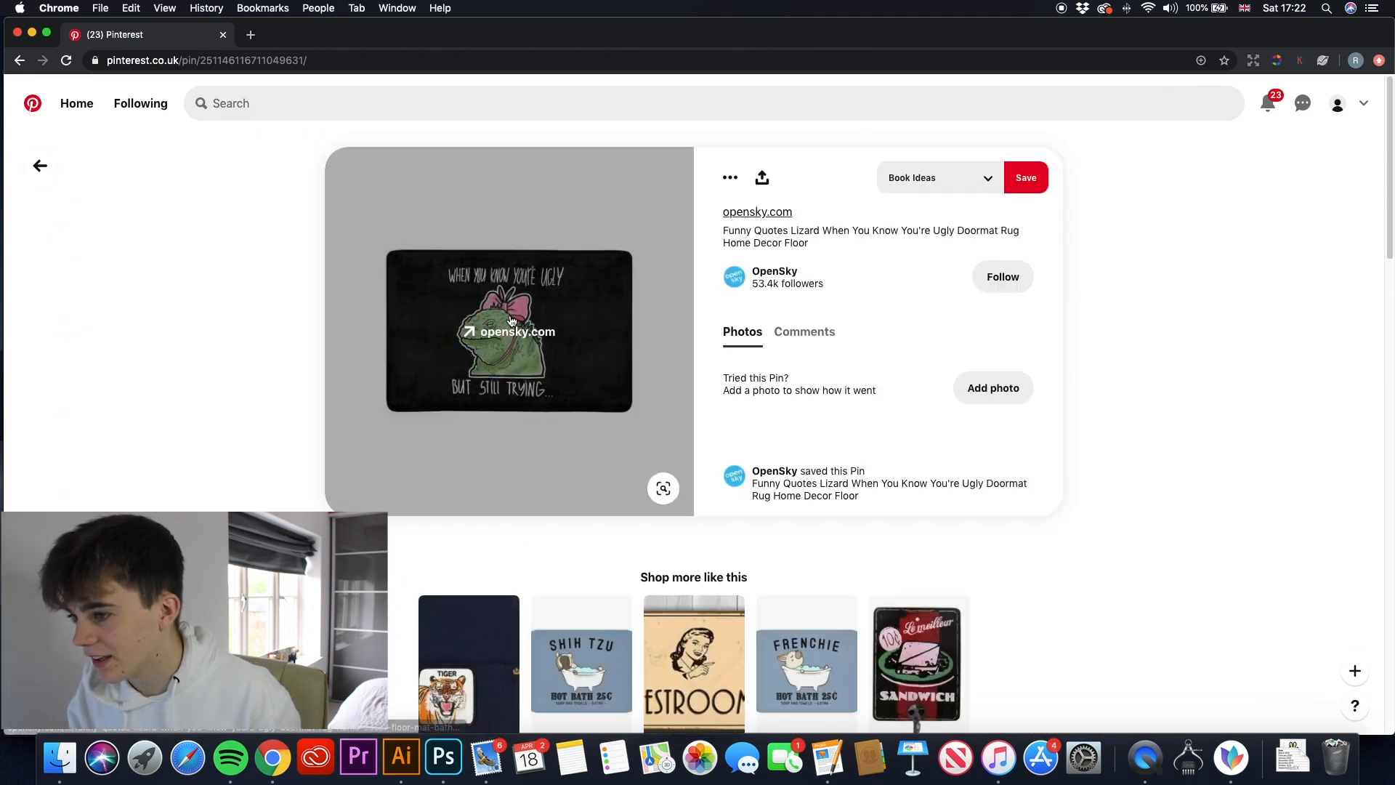
click(38, 167)
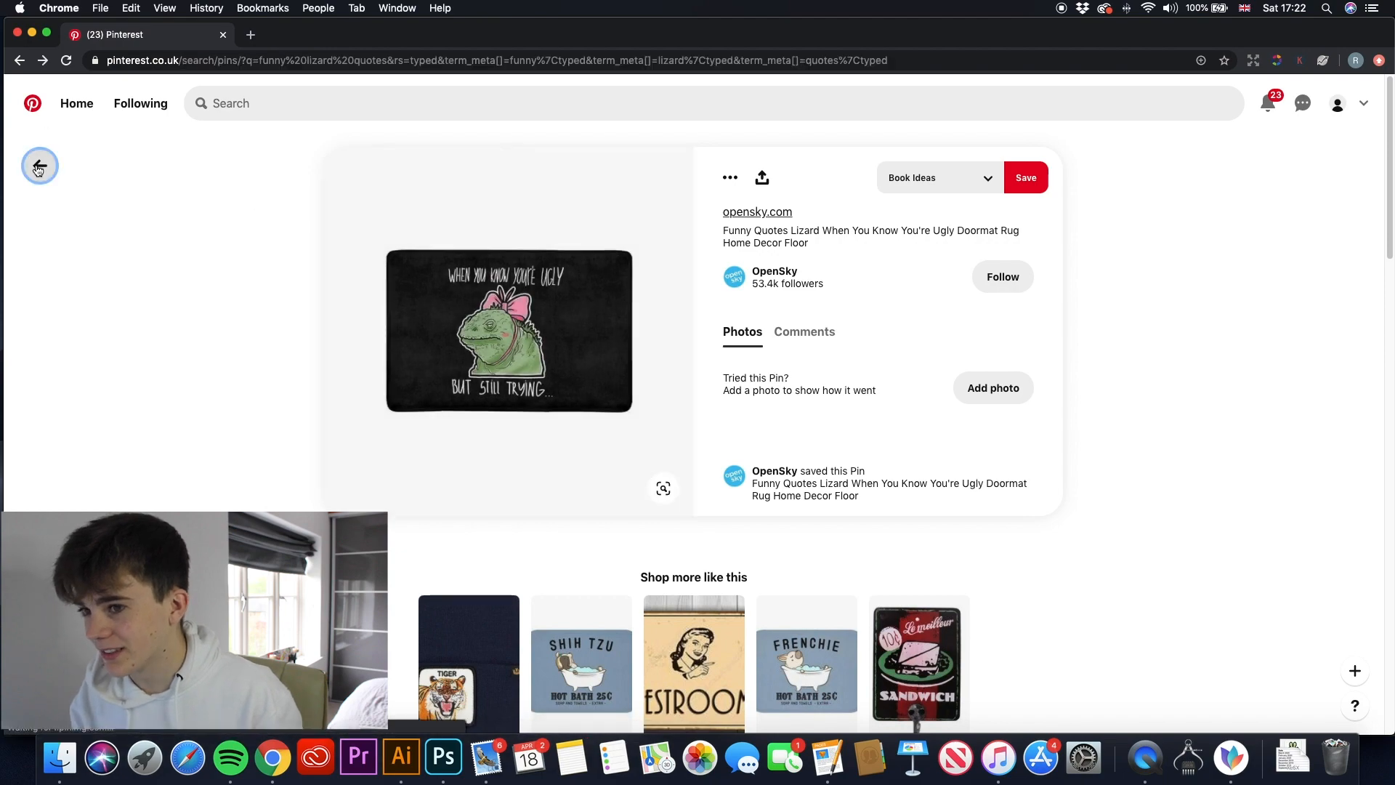
- Find the "I love lizards more than humans" mug among the search results and save its pin to the Book Ideas board
scroll(675, 282, down, 3)
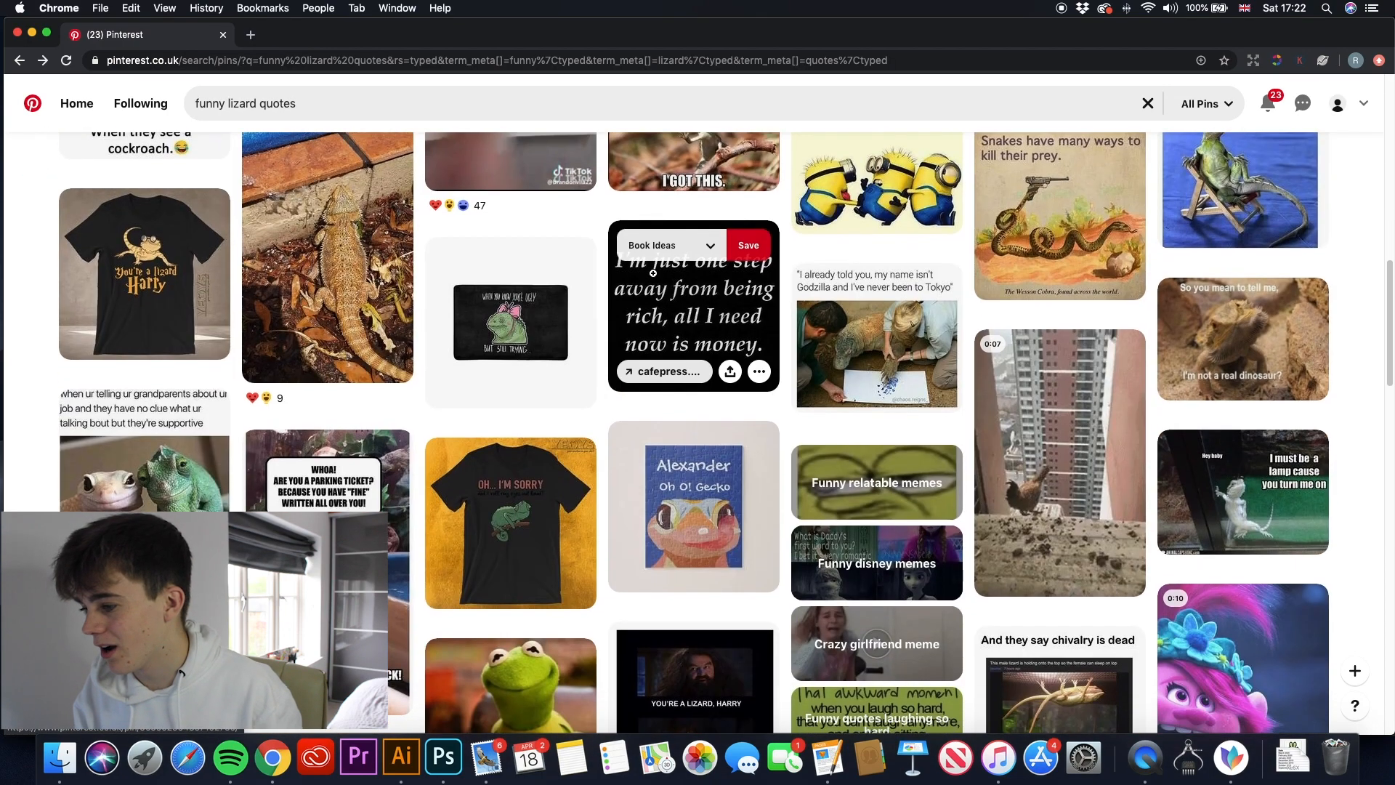
scroll(653, 272, down, 4)
scroll(720, 425, up, 6)
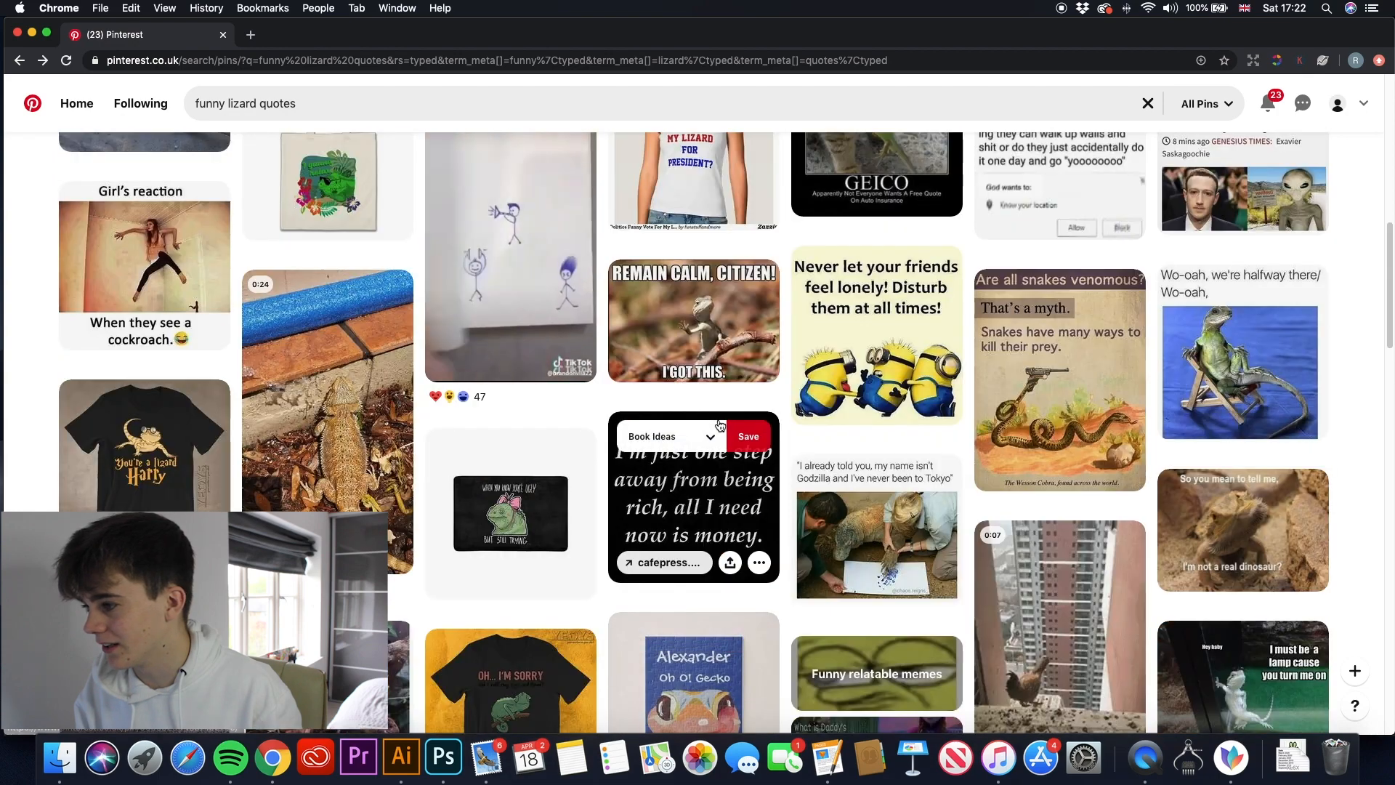
scroll(720, 425, up, 8)
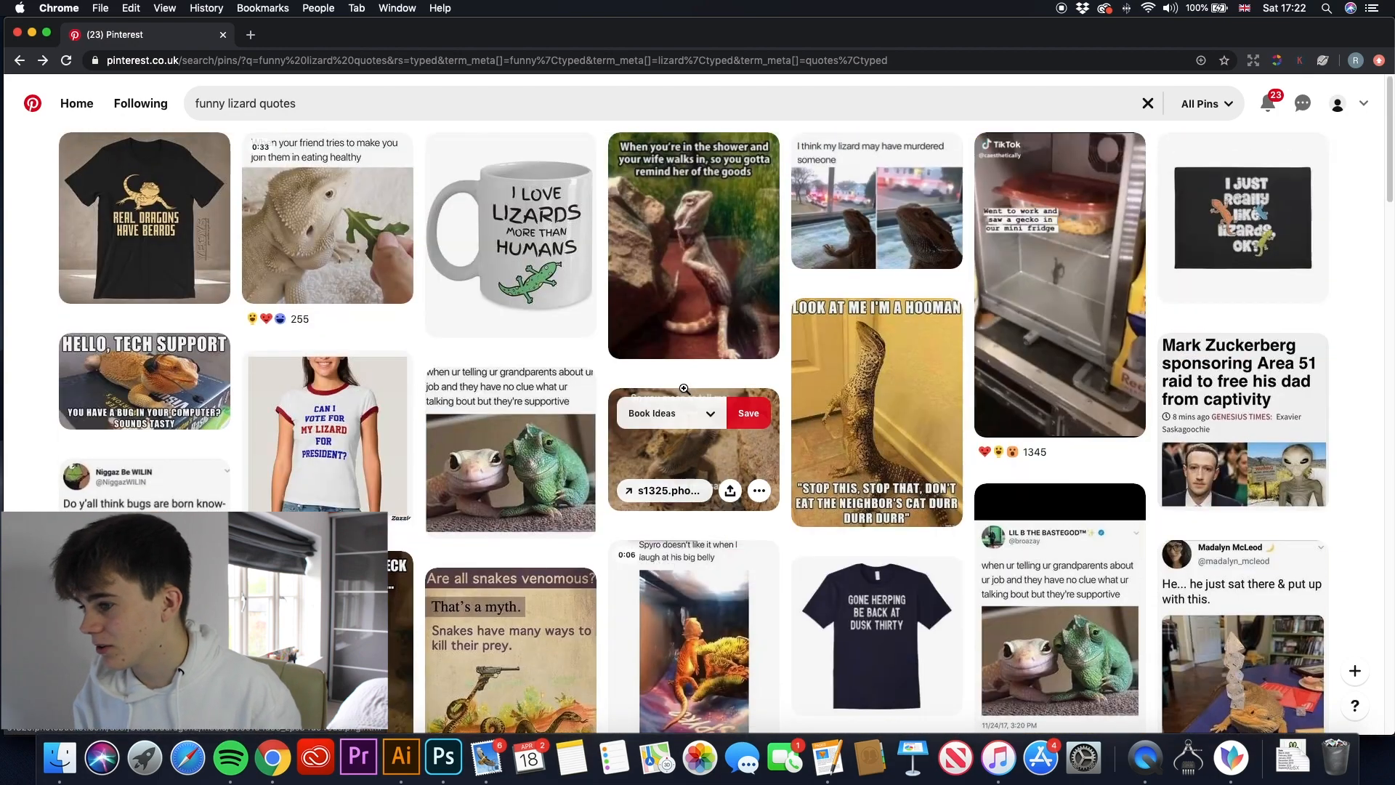
click(487, 242)
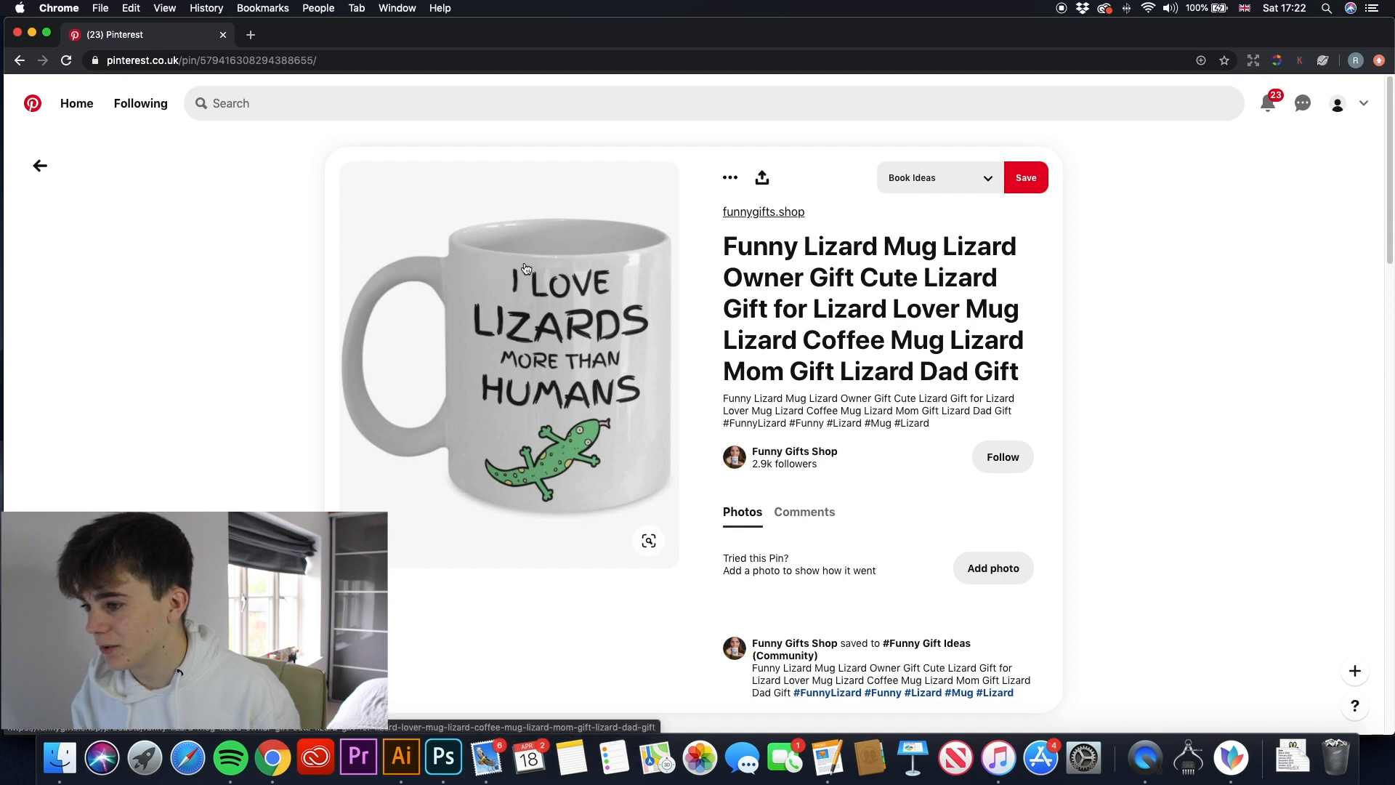
click(1019, 183)
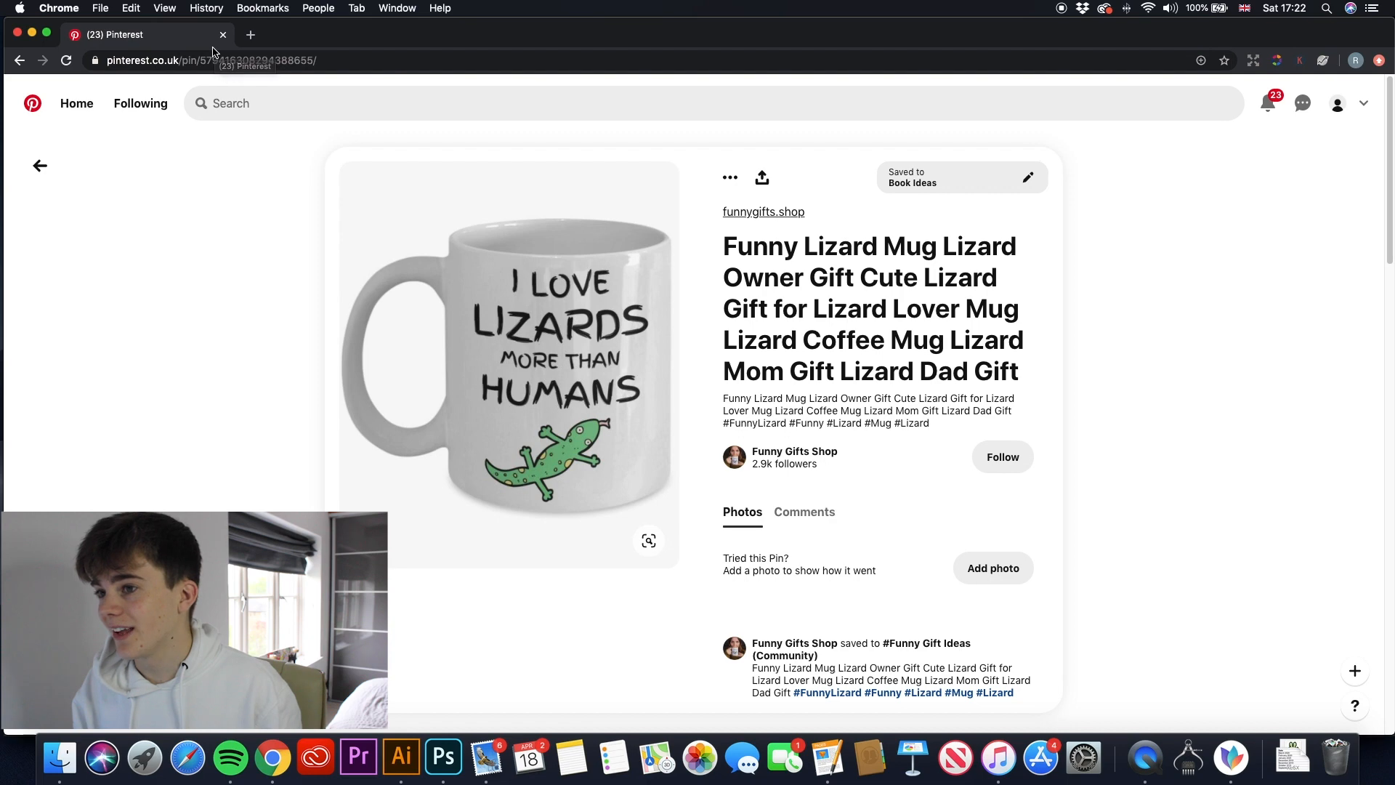
- Open the Vecteezy website (vecteezy.com) in a new browser tab, keeping the saved mug pin open
click(251, 35)
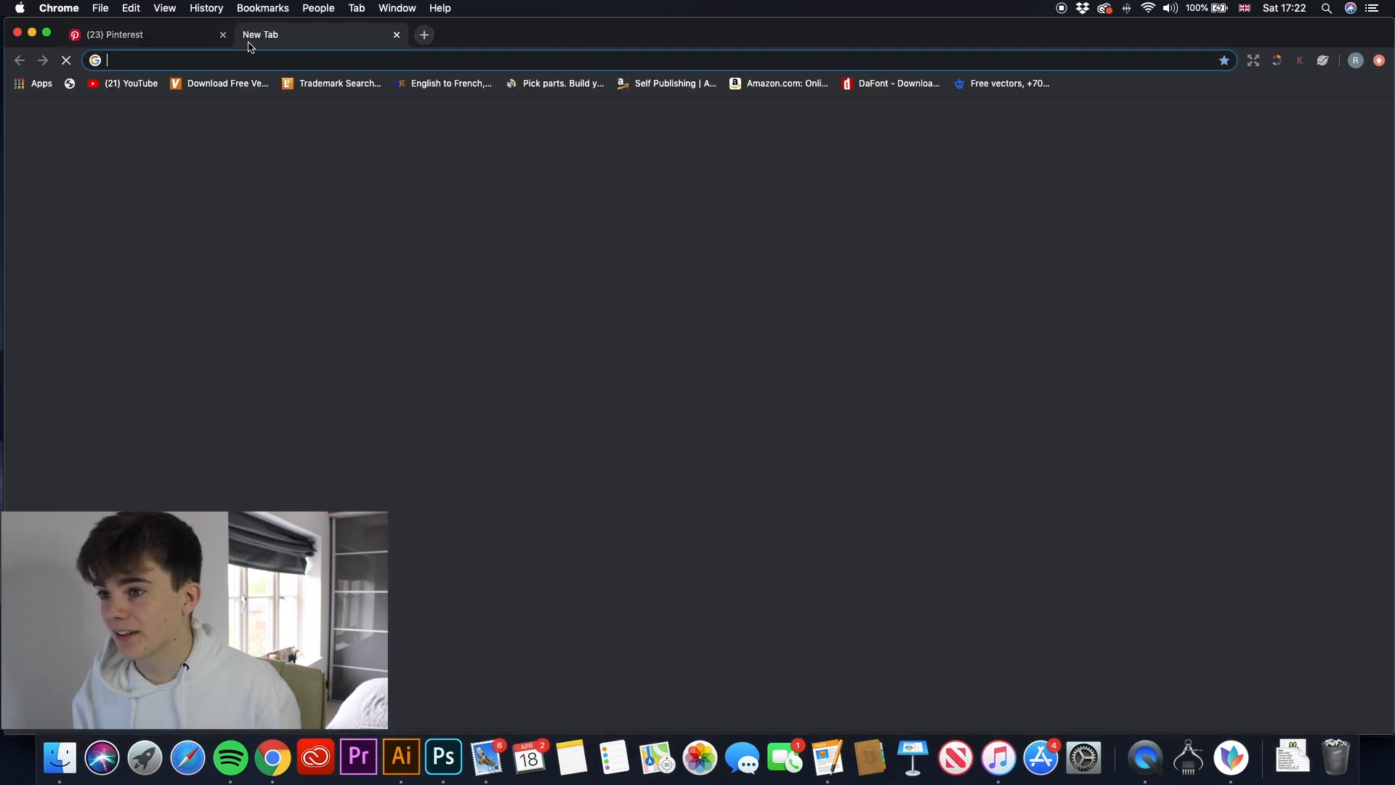
text(vectee)
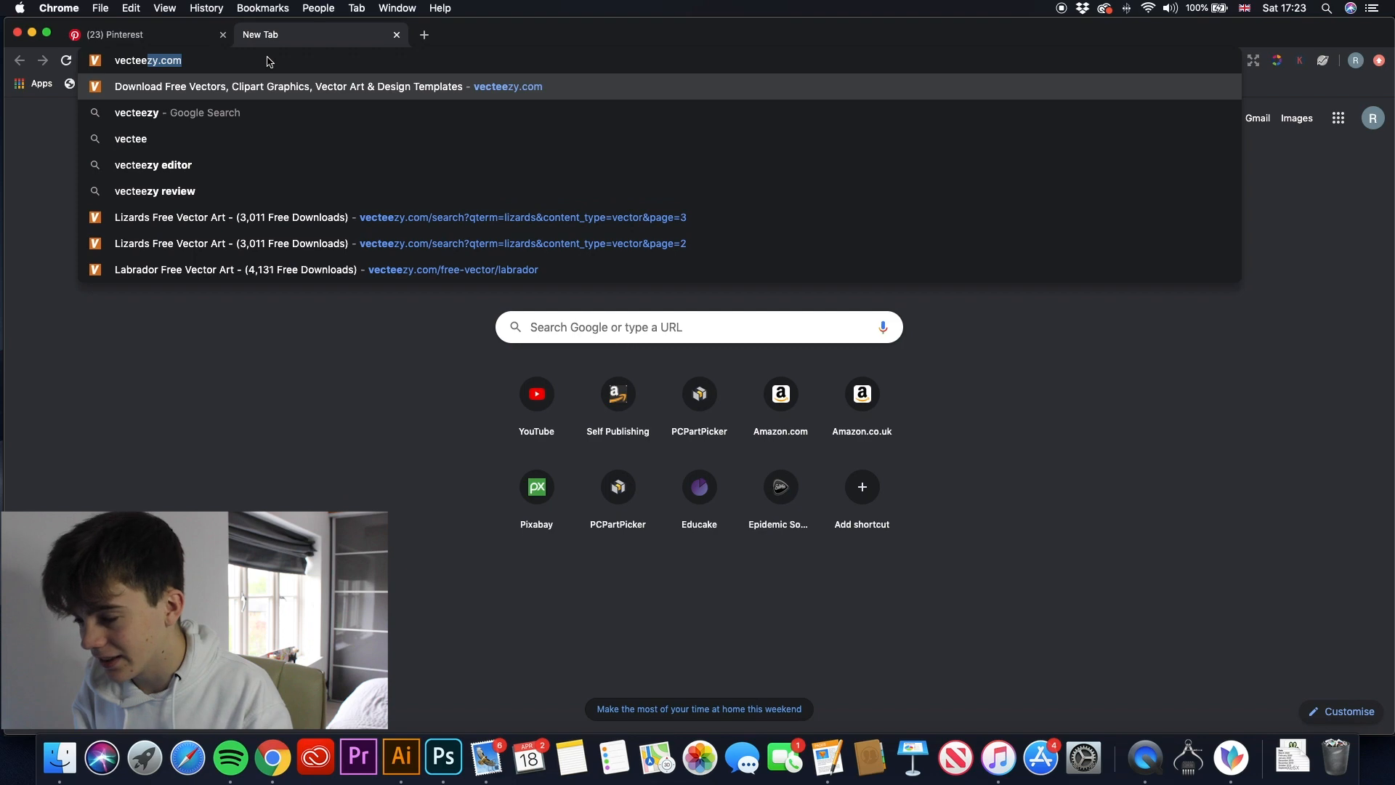
key(Return)
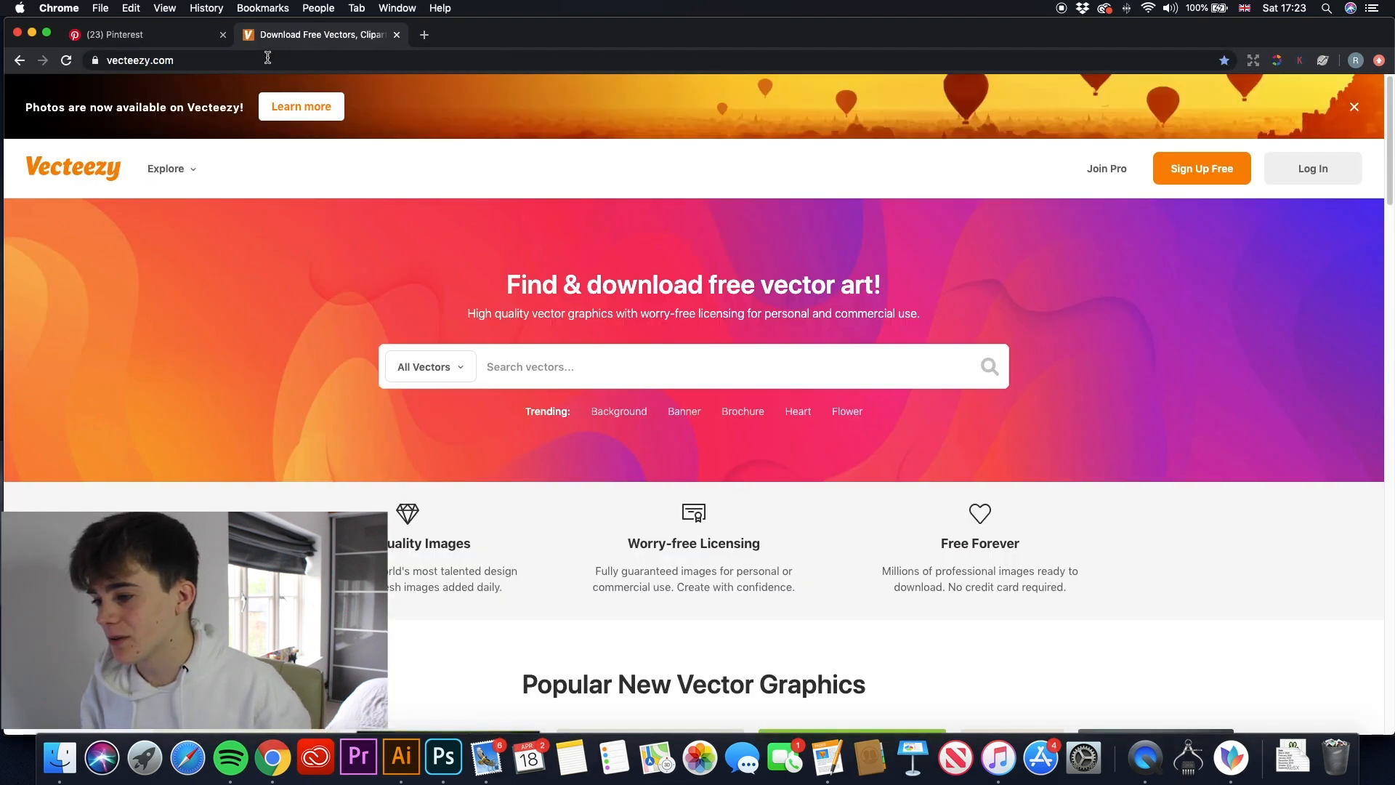
- Search all vectors on the site for "lizards"
scroll(479, 321, down, 1)
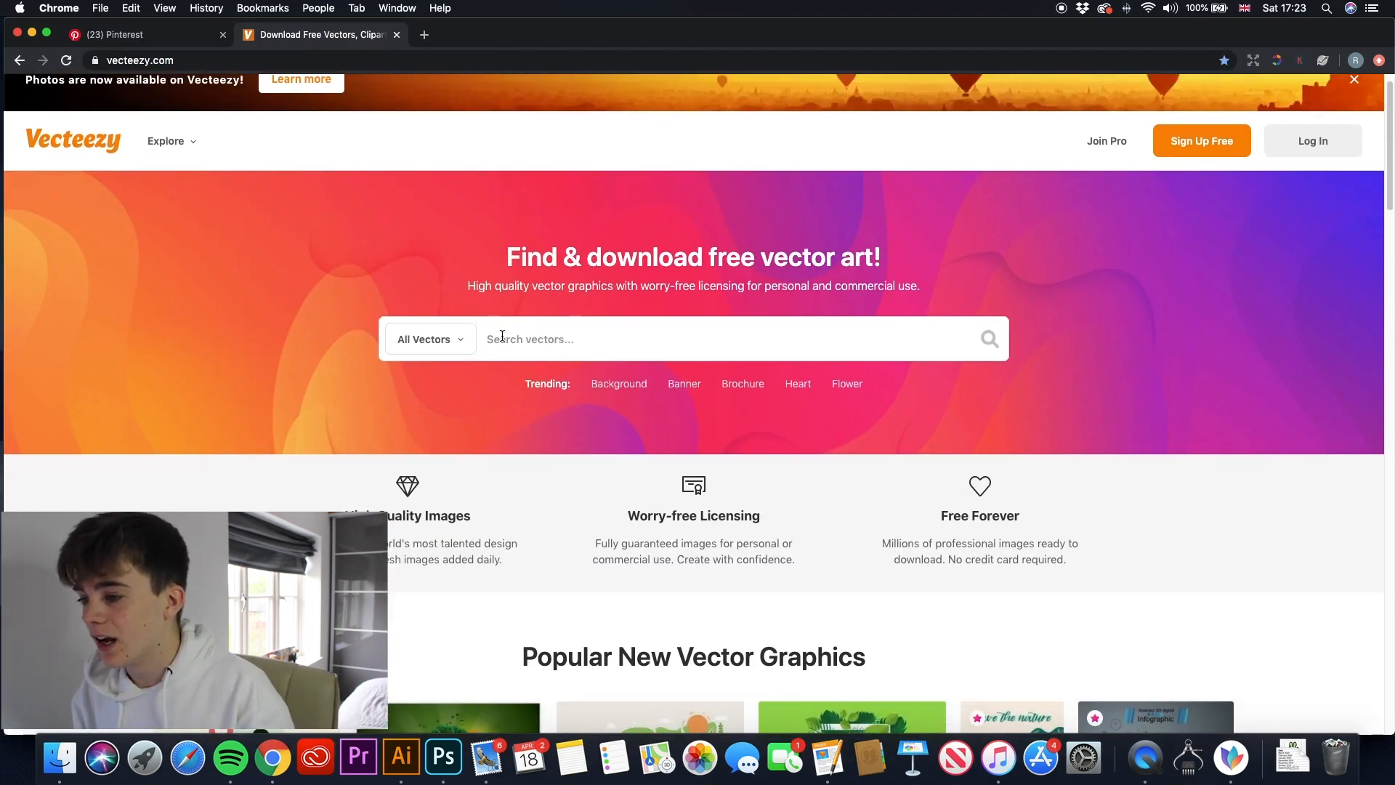
text(lizards)
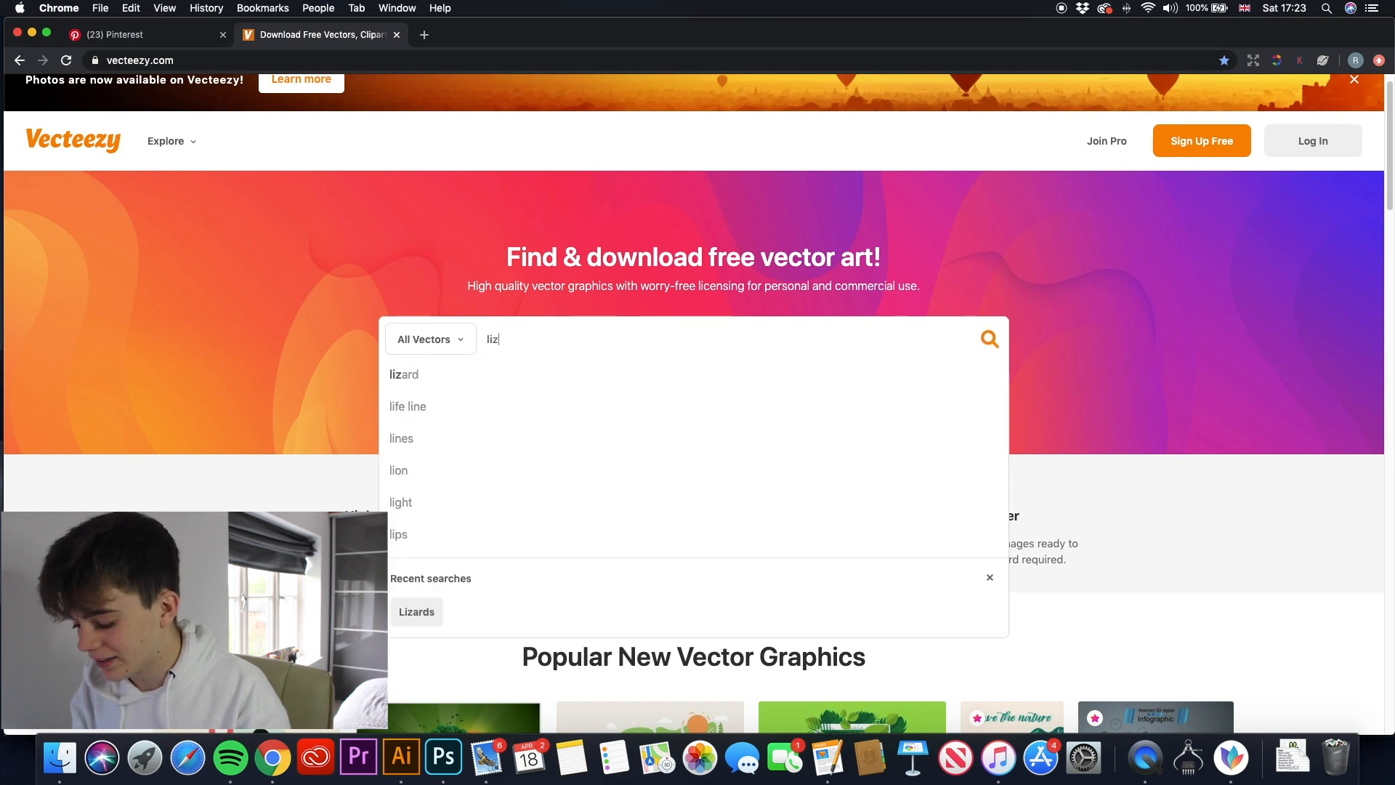
key(Return)
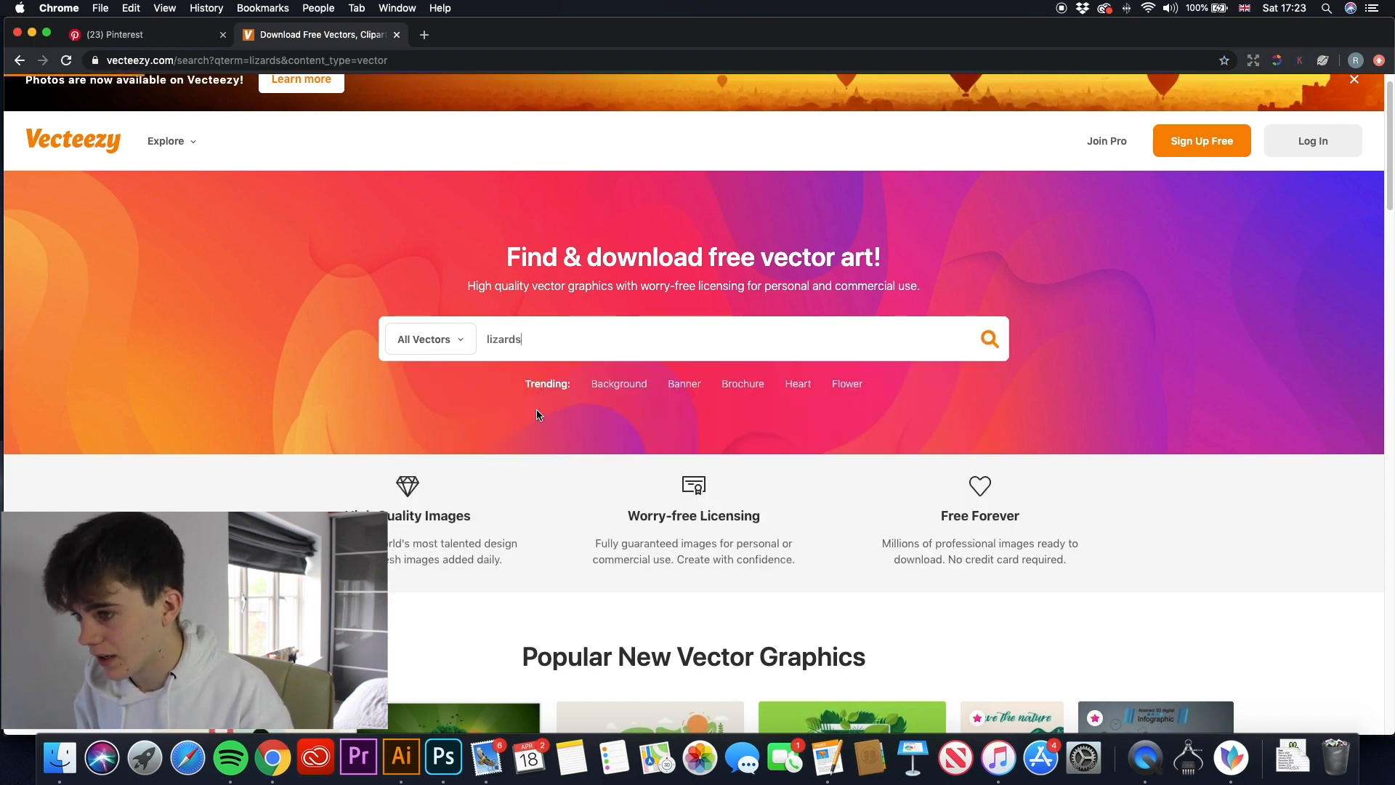
- Examine the first page of lizard vector results down to its end for artwork suited to the design
scroll(505, 396, down, 2)
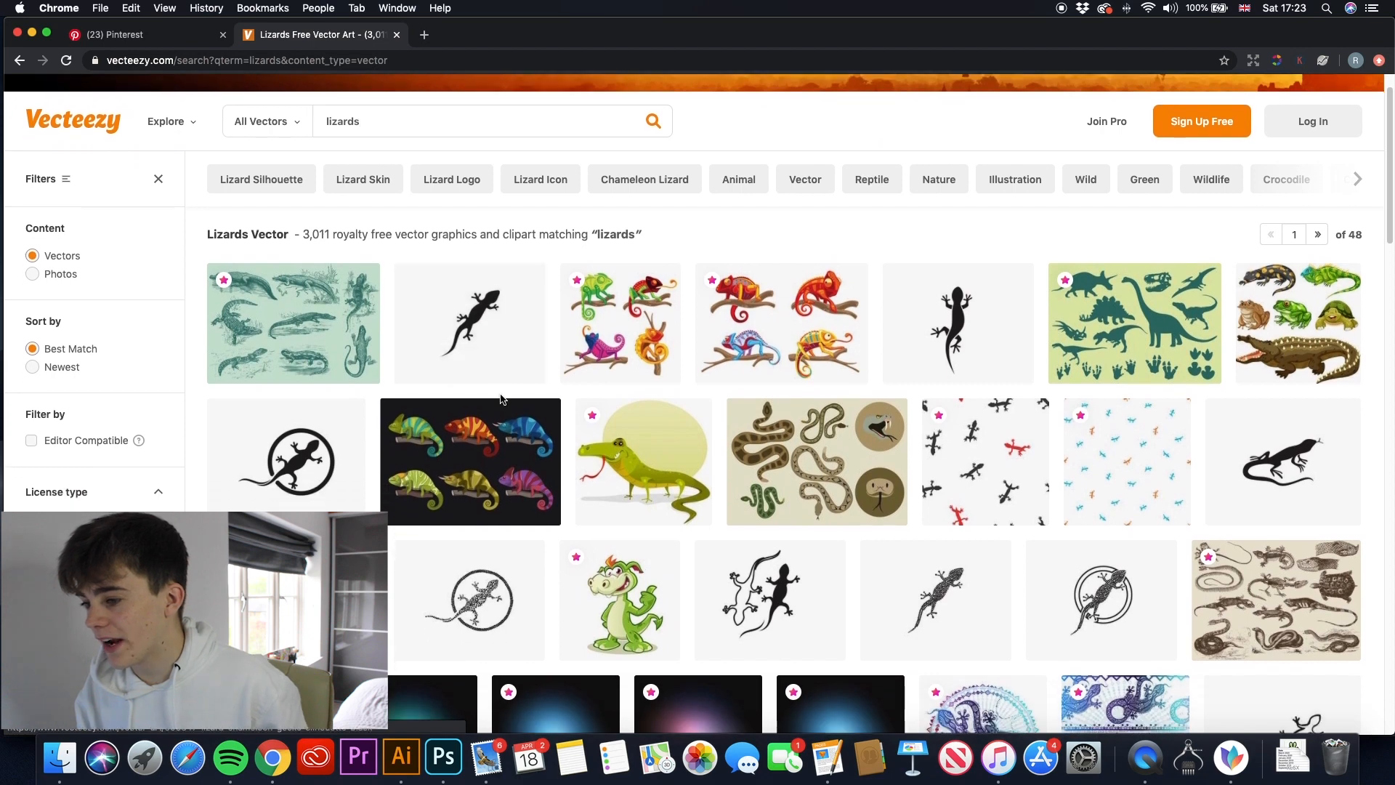
scroll(501, 399, down, 3)
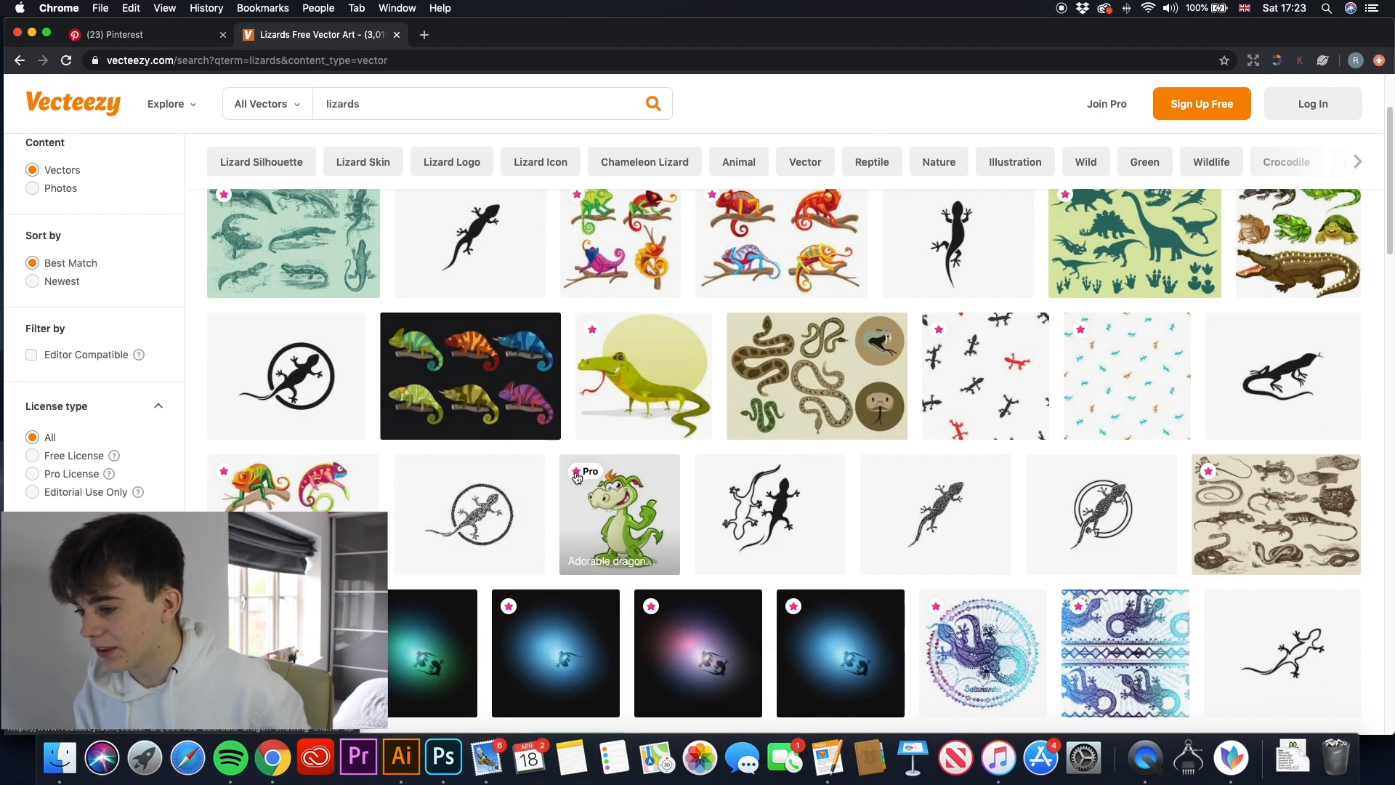
scroll(556, 501, down, 1)
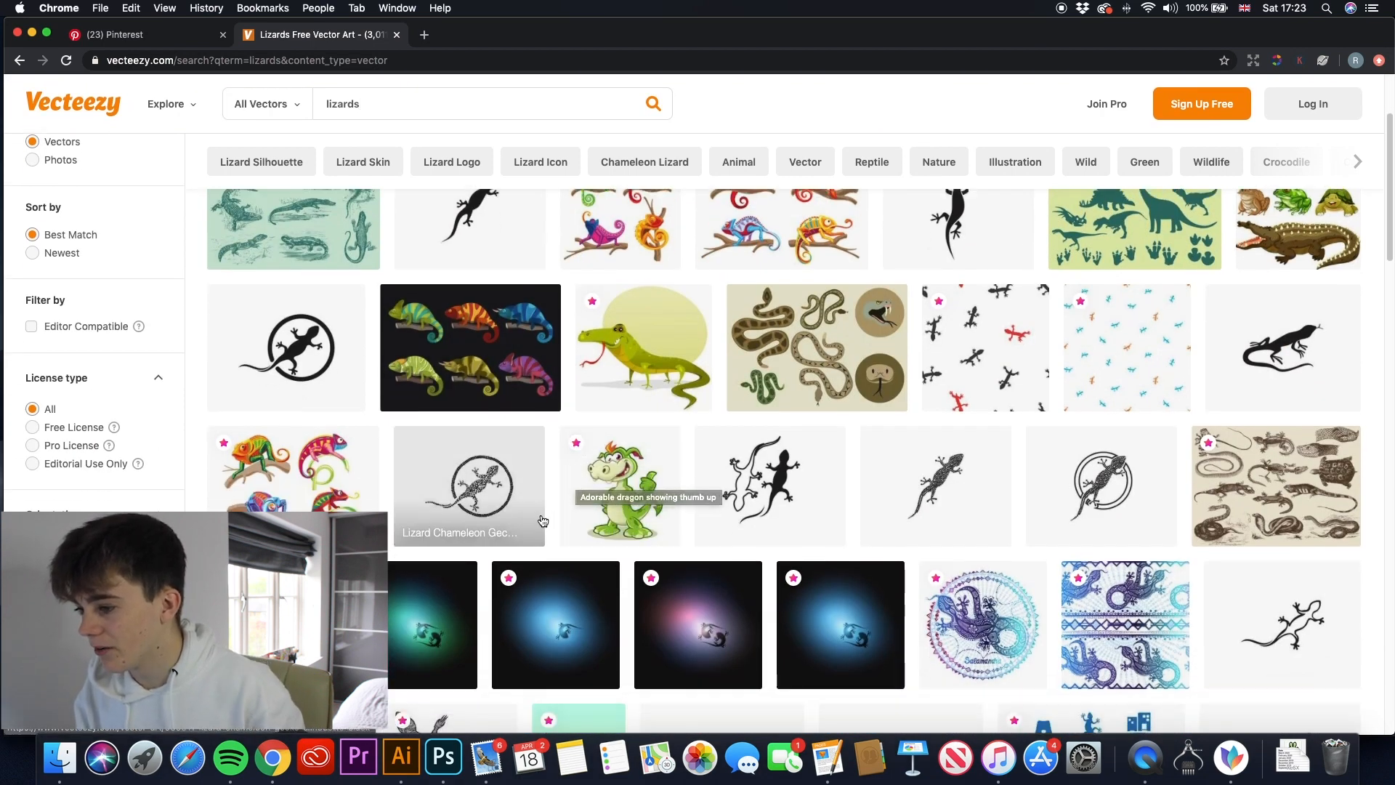
scroll(539, 527, down, 1)
scroll(527, 551, down, 1)
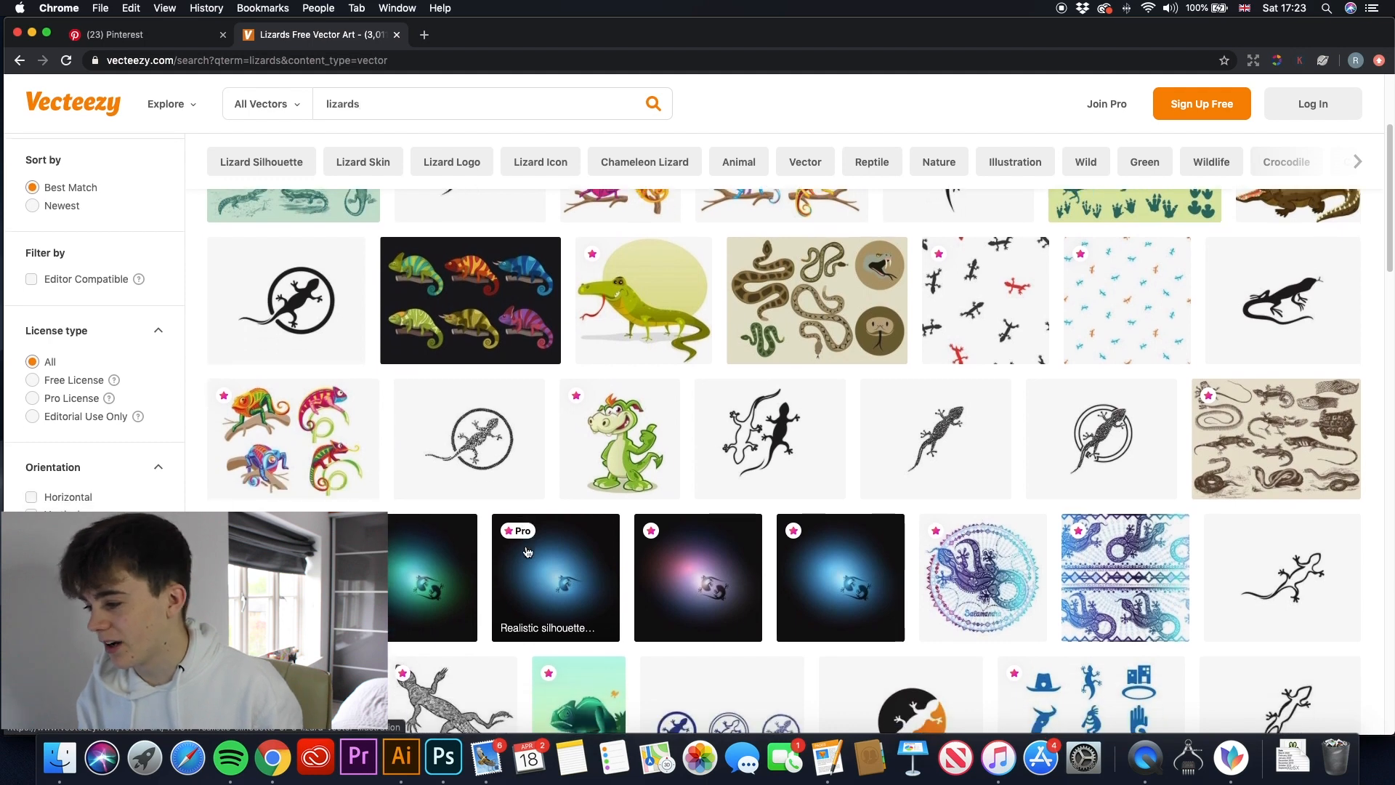
scroll(527, 552, down, 5)
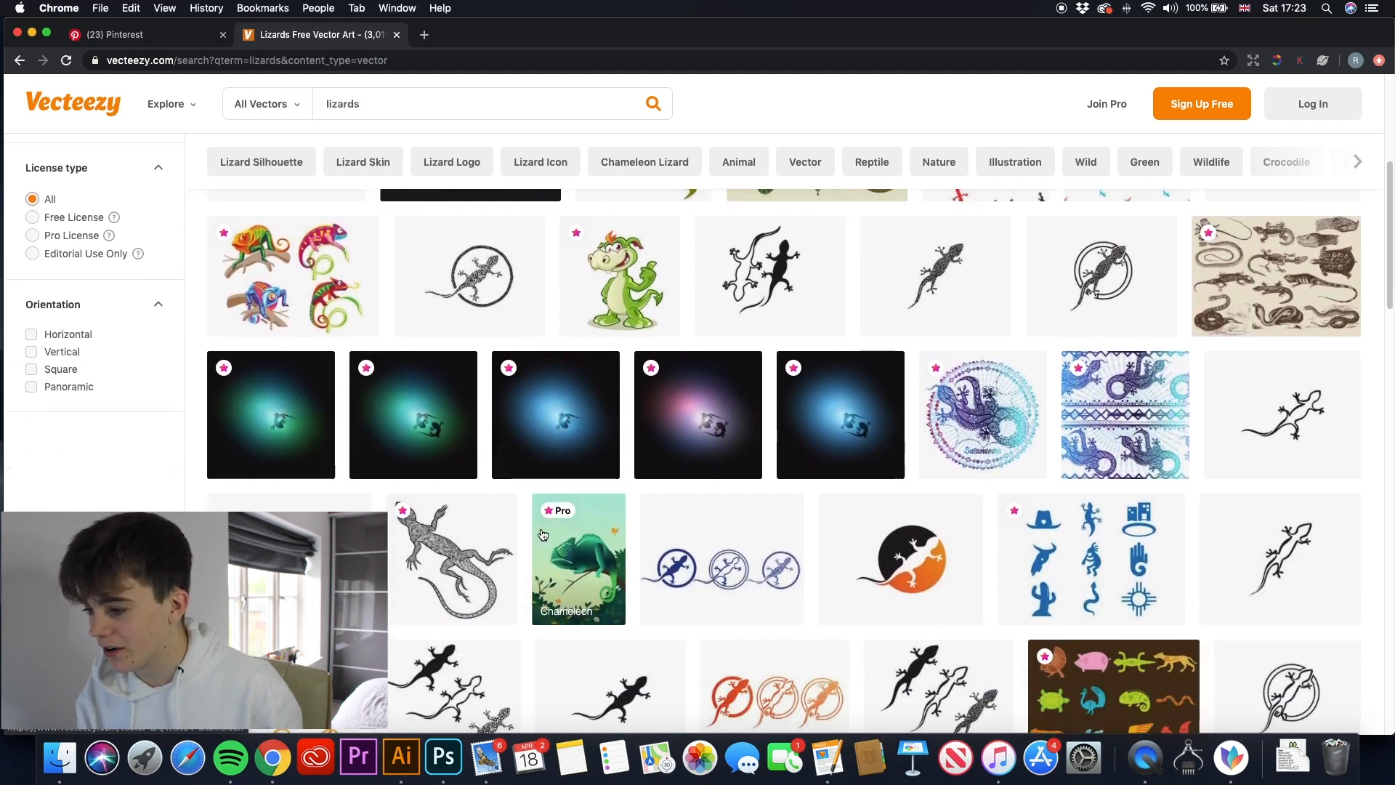
scroll(542, 534, down, 6)
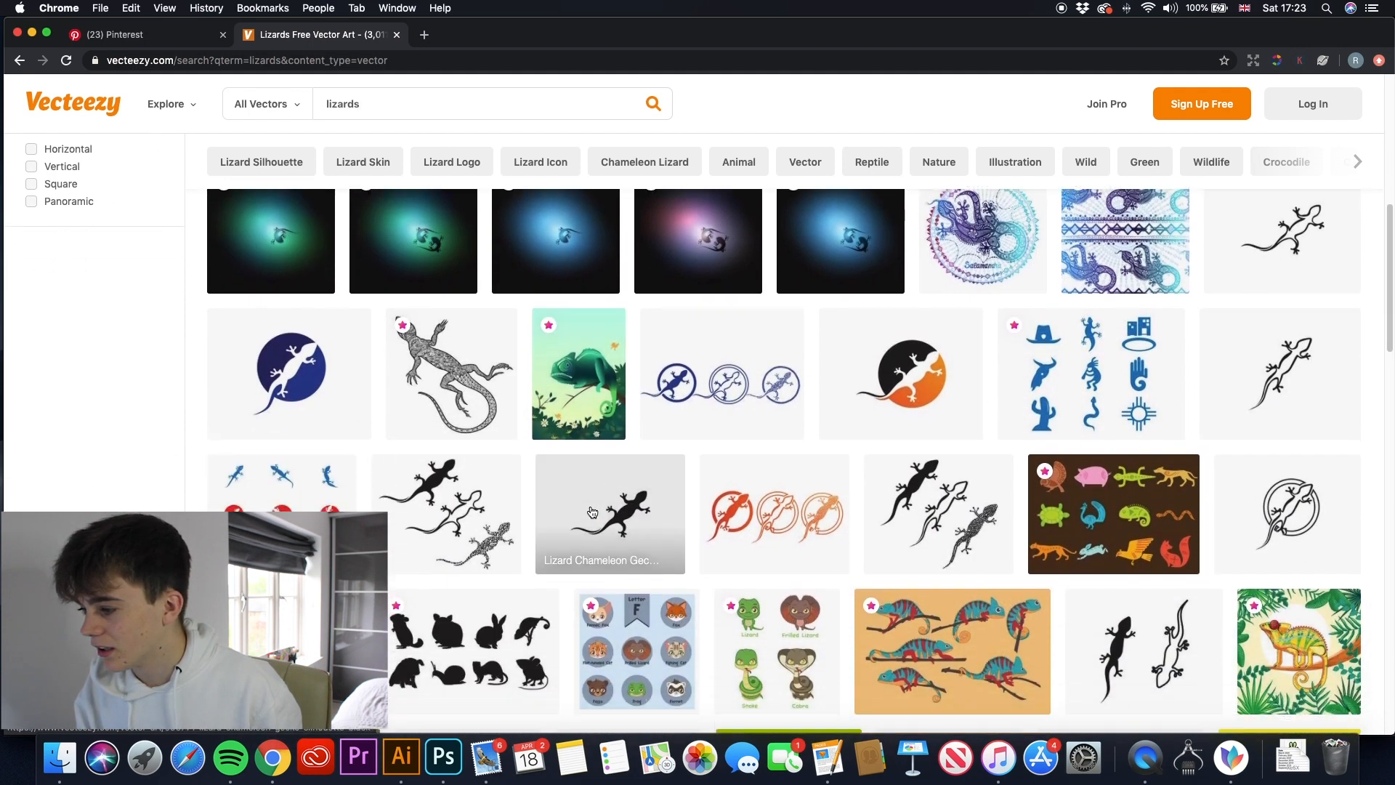
scroll(592, 512, down, 2)
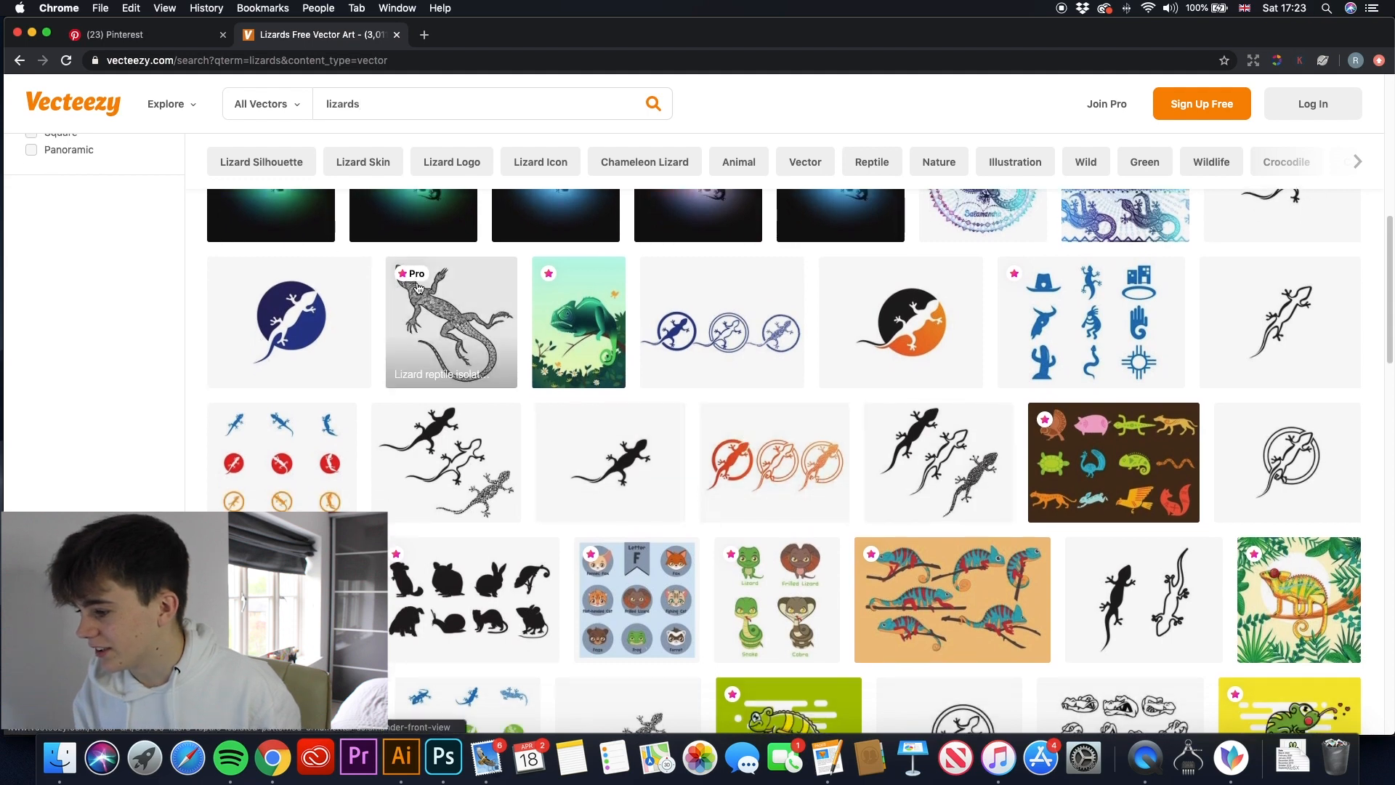
scroll(578, 333, down, 5)
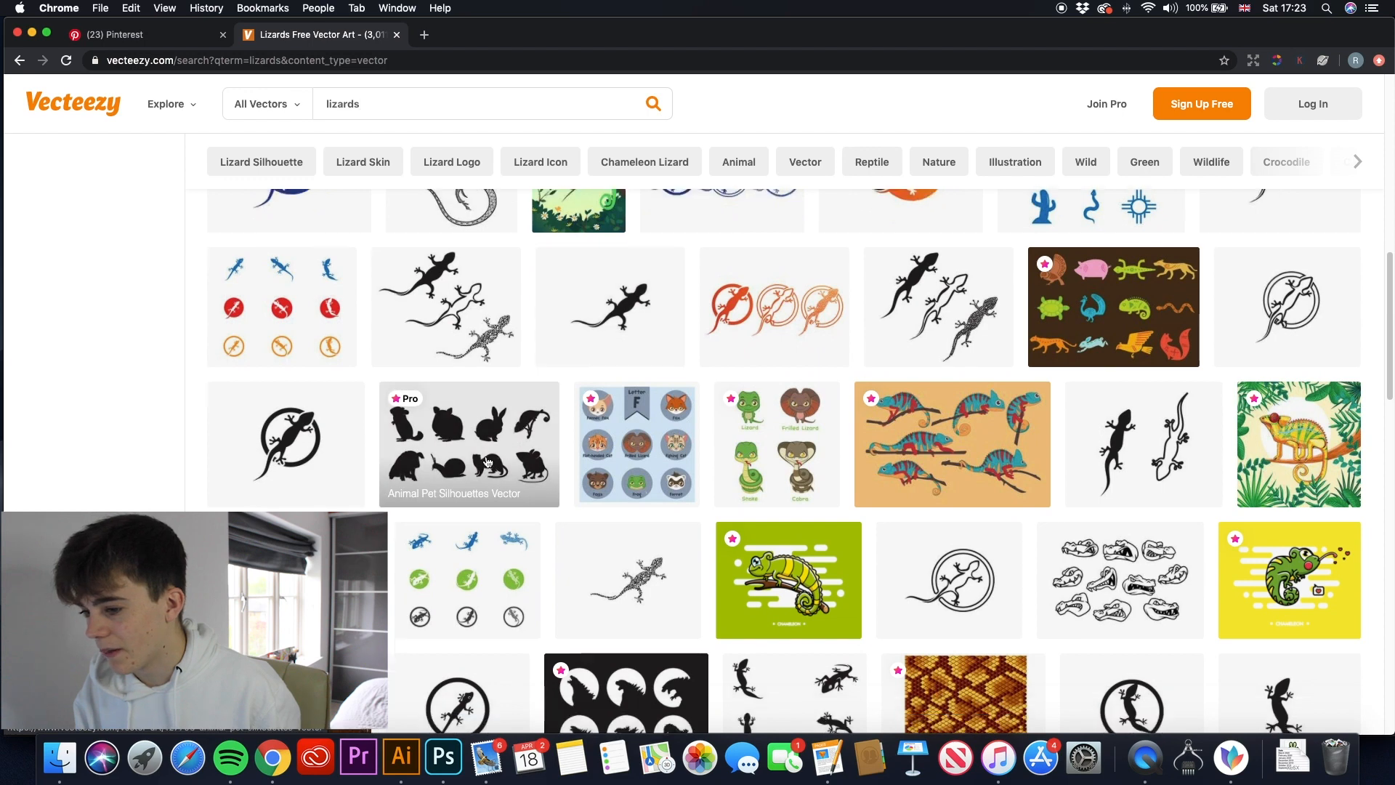
scroll(500, 462, down, 2)
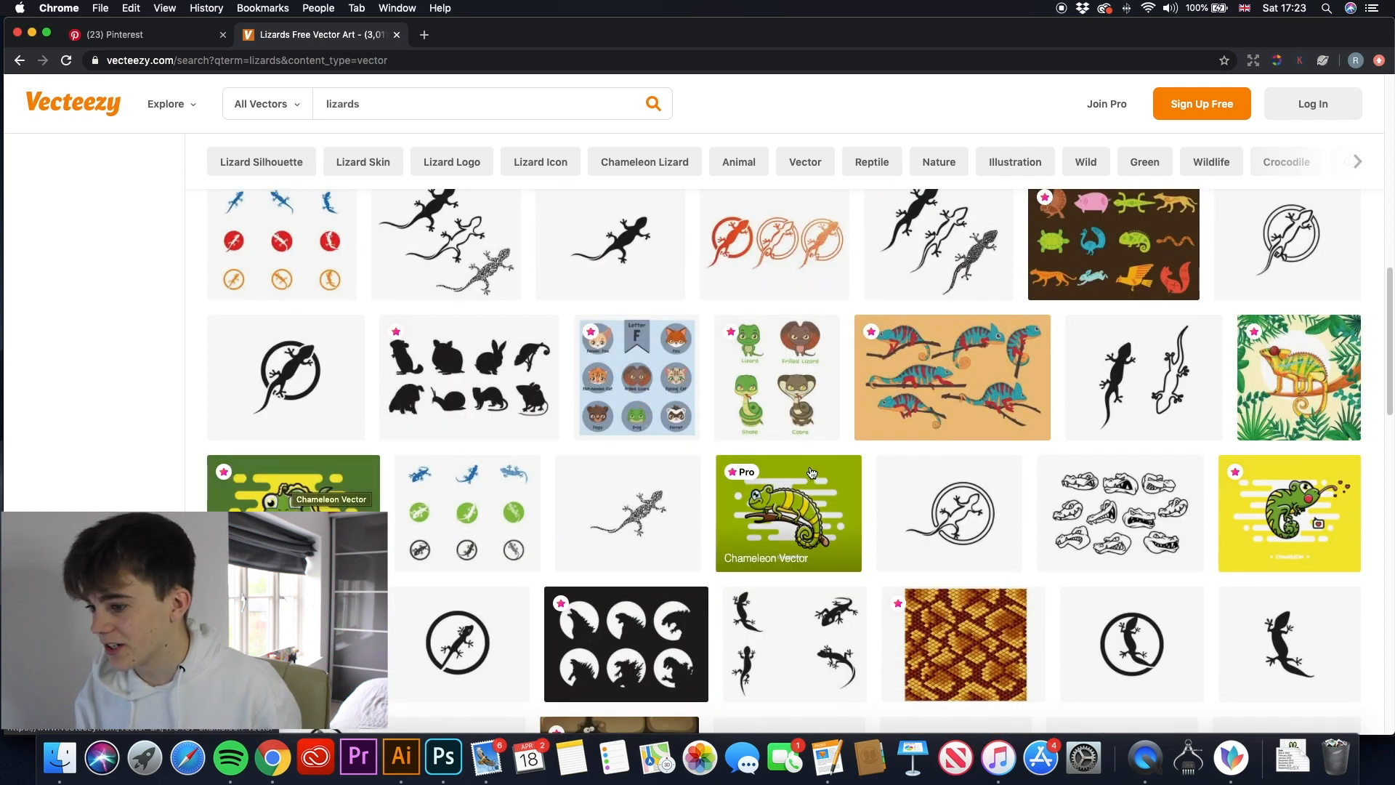
scroll(711, 483, down, 1)
scroll(646, 476, down, 6)
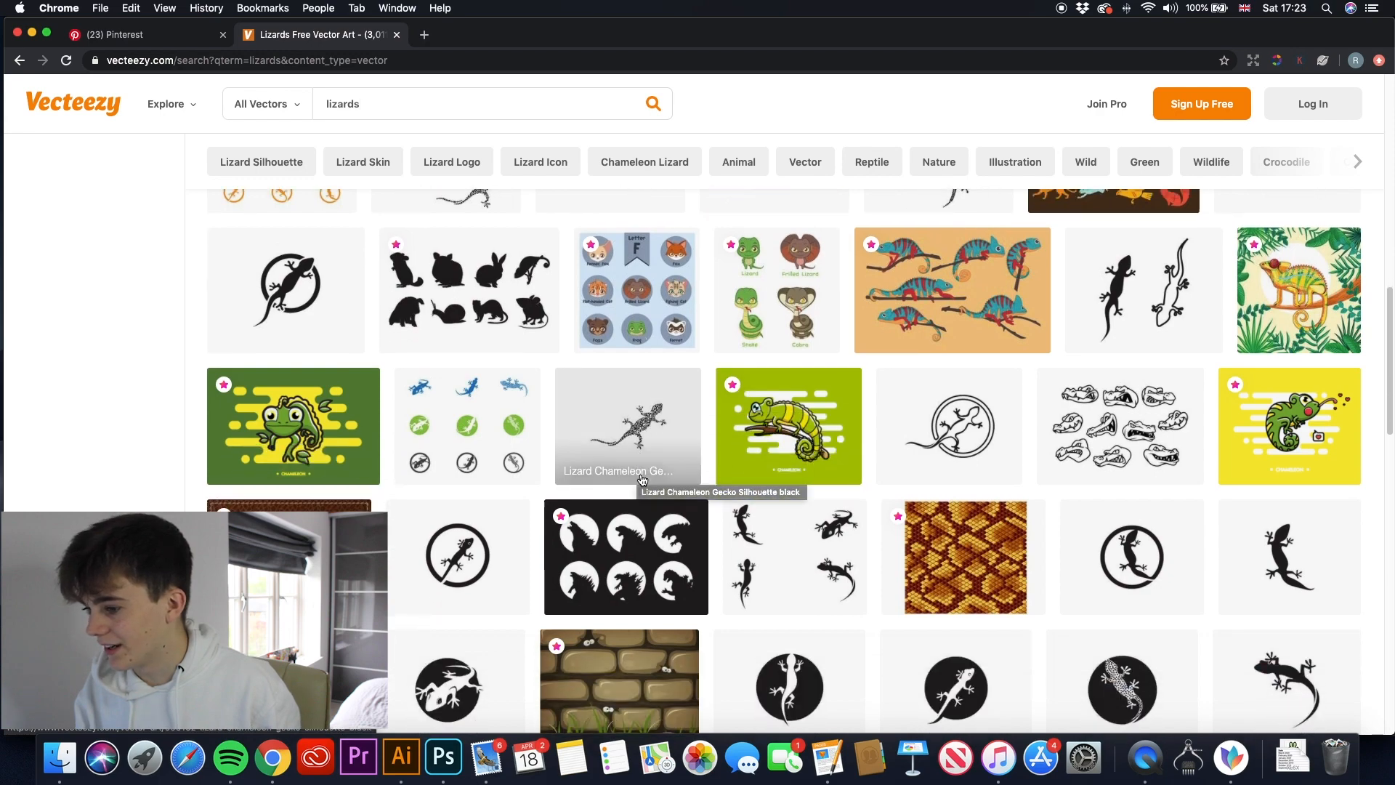
scroll(638, 477, down, 12)
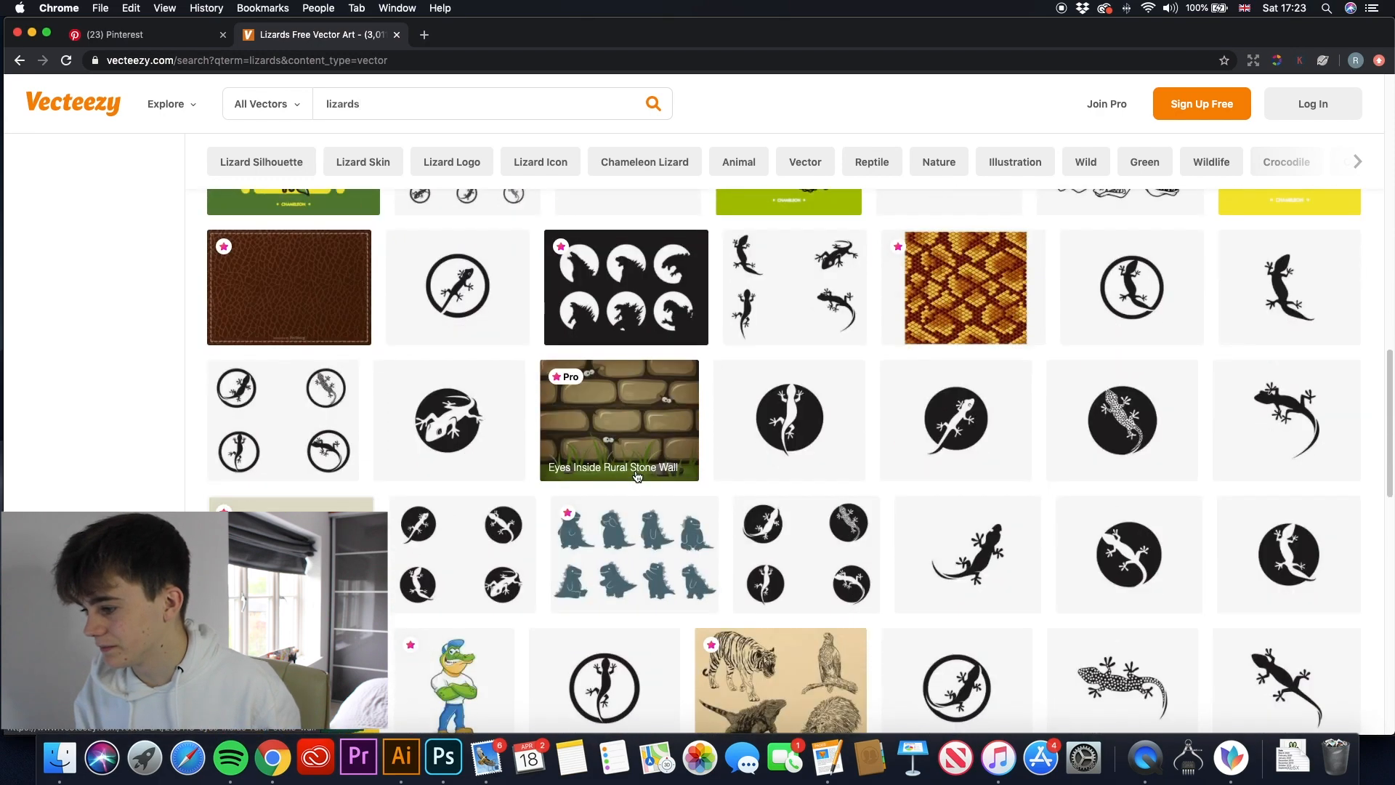
scroll(634, 470, down, 15)
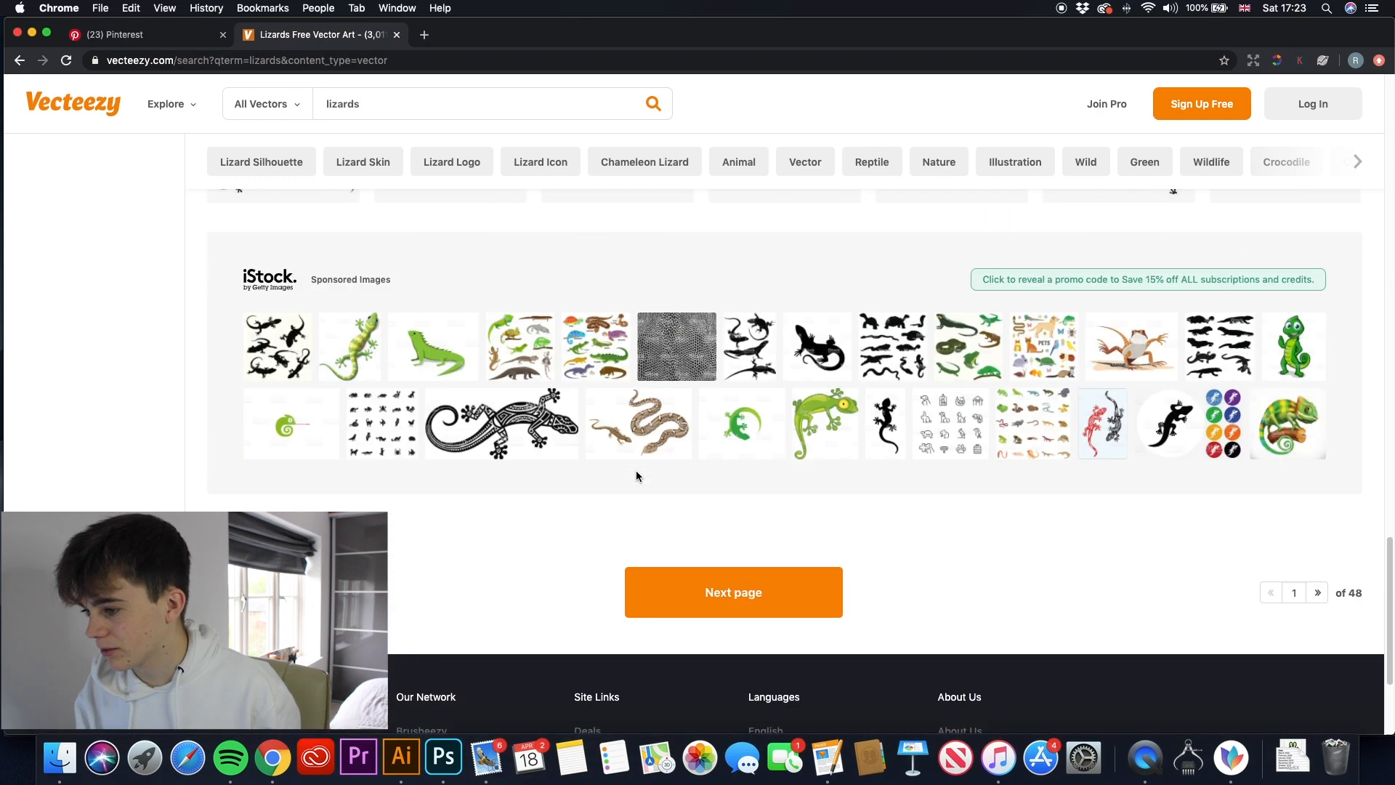
- Examine the second page of lizard vector results for artwork that suits the design
click(717, 521)
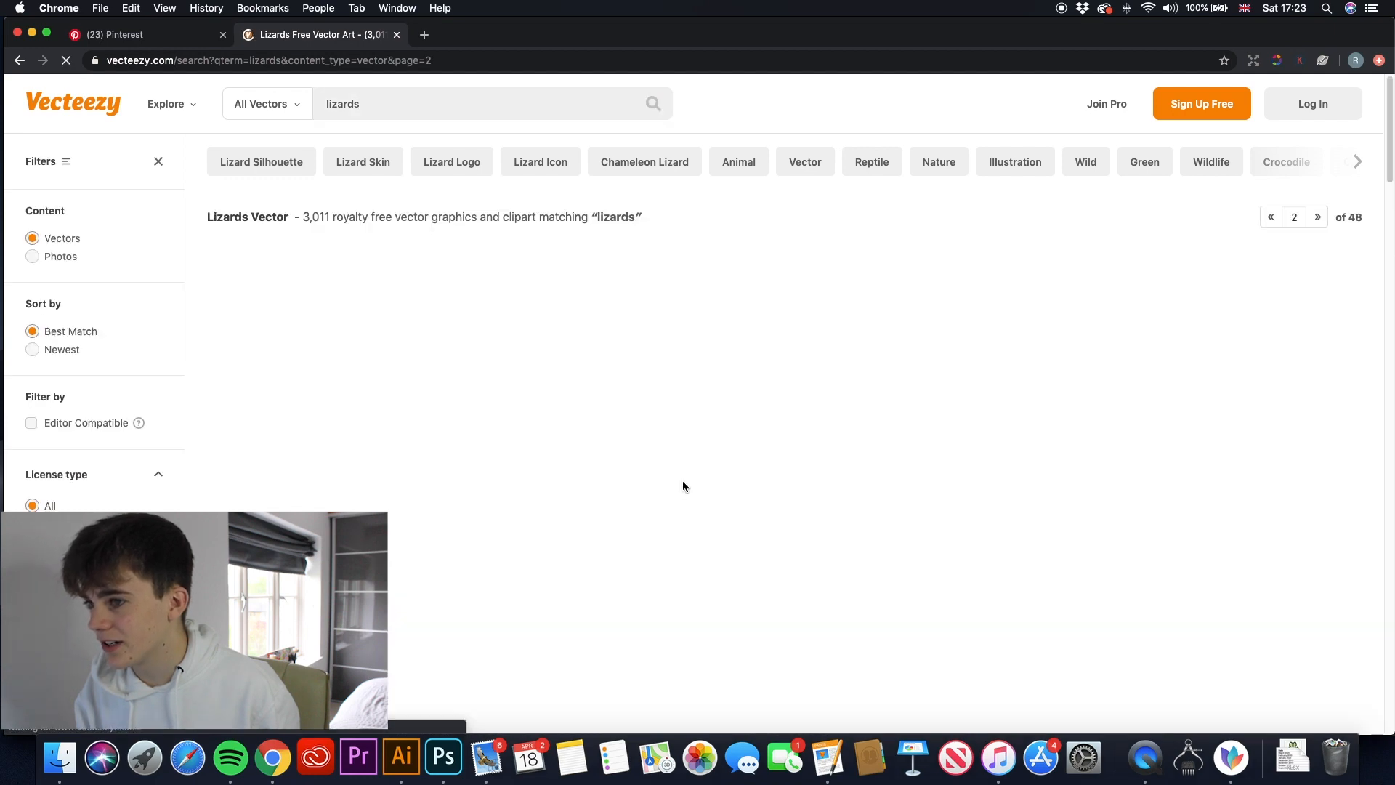
scroll(642, 478, down, 4)
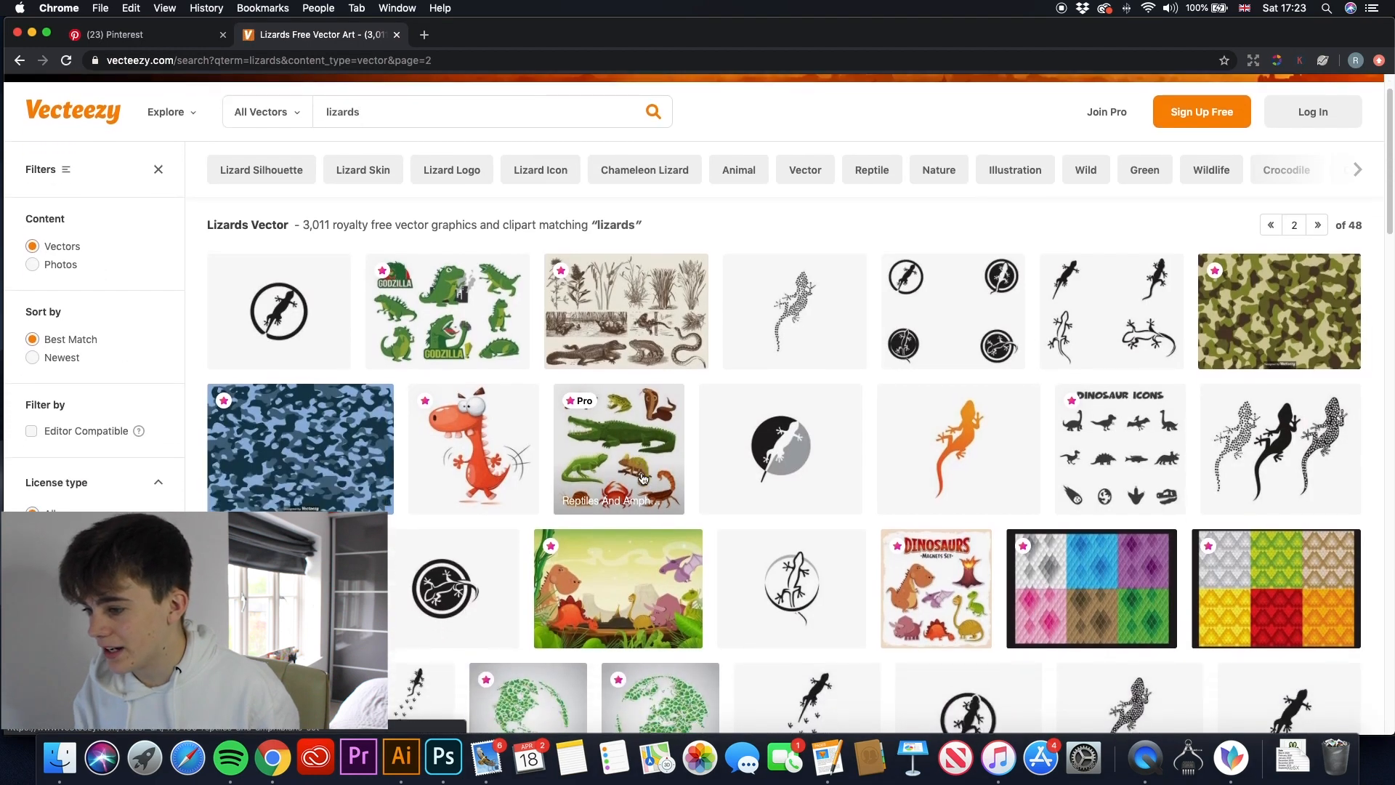
scroll(642, 478, down, 7)
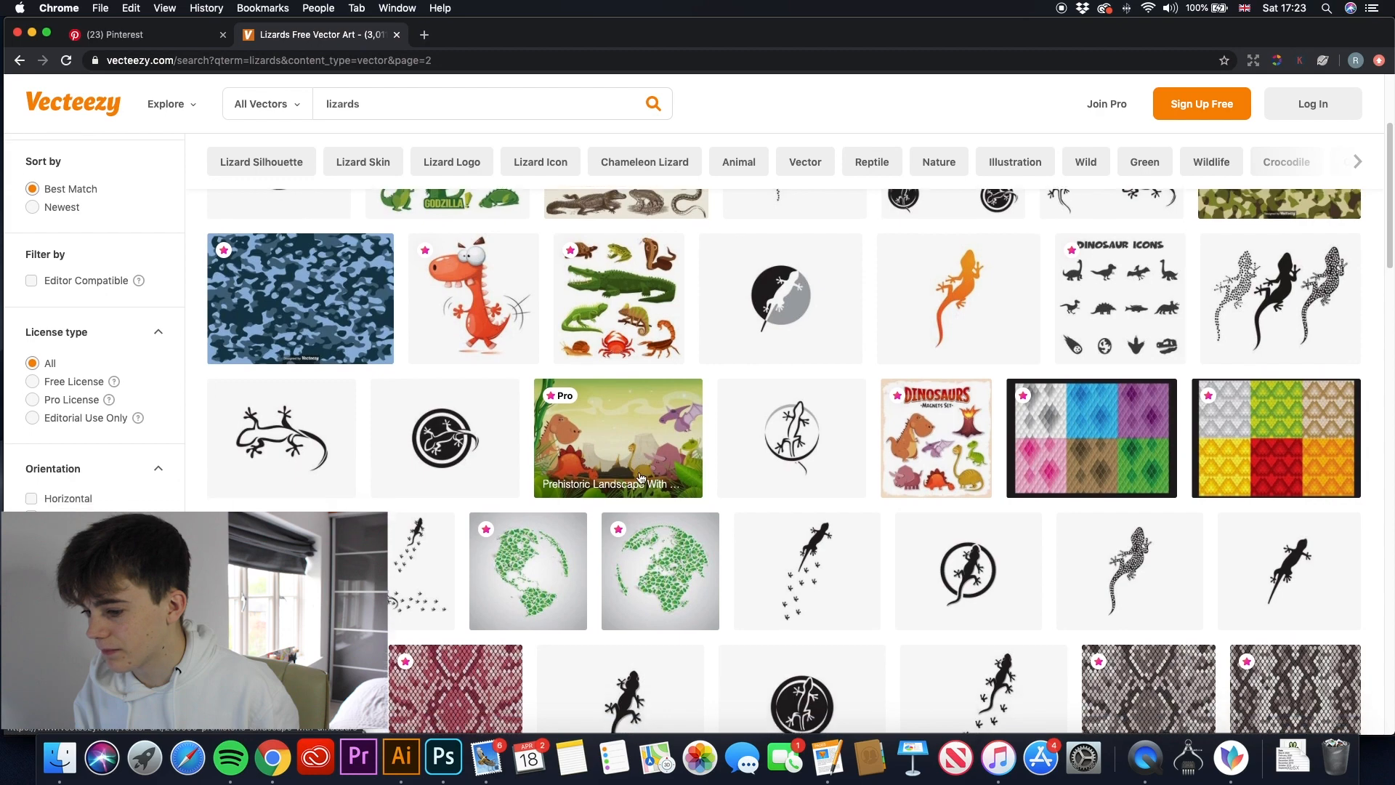
scroll(639, 478, down, 12)
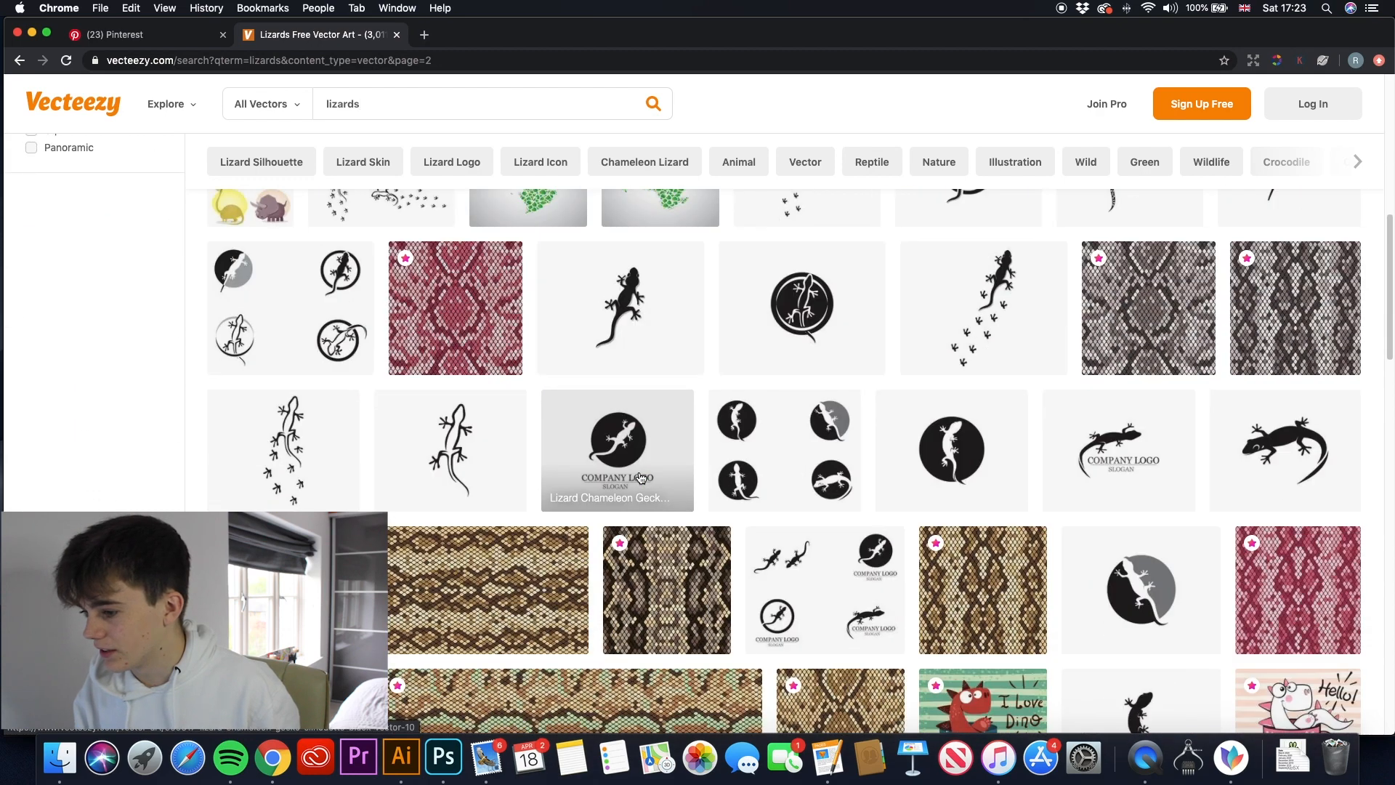
scroll(639, 478, down, 4)
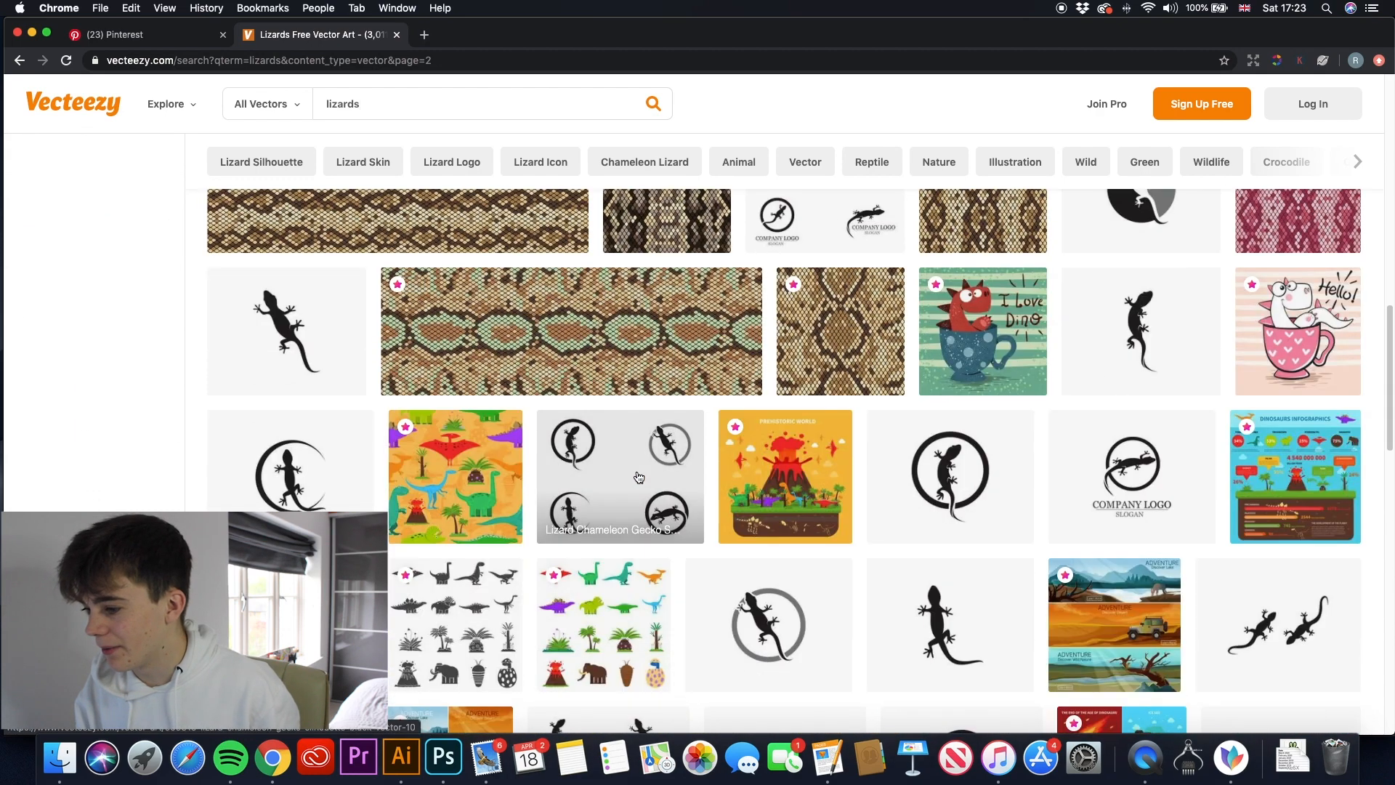
scroll(676, 522, down, 9)
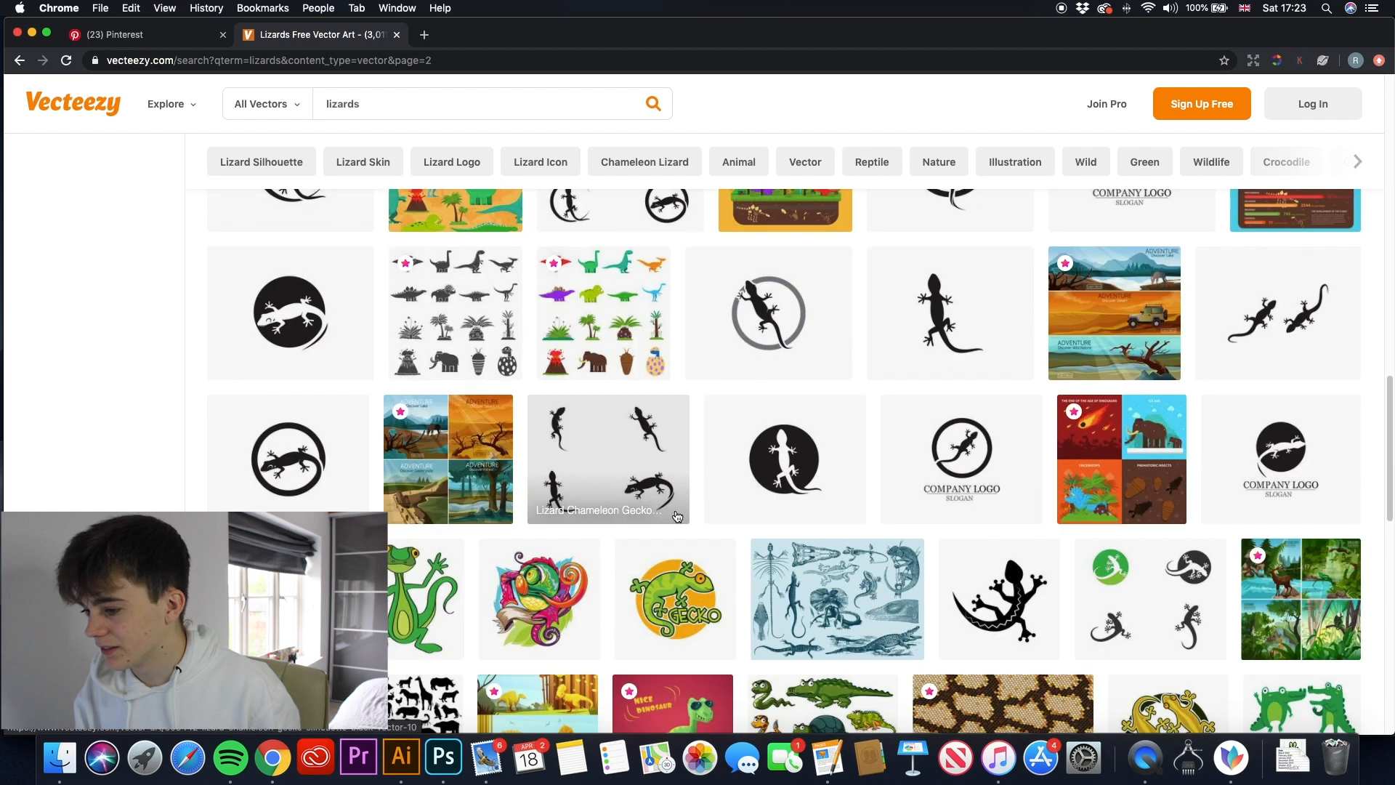
scroll(735, 515, down, 1)
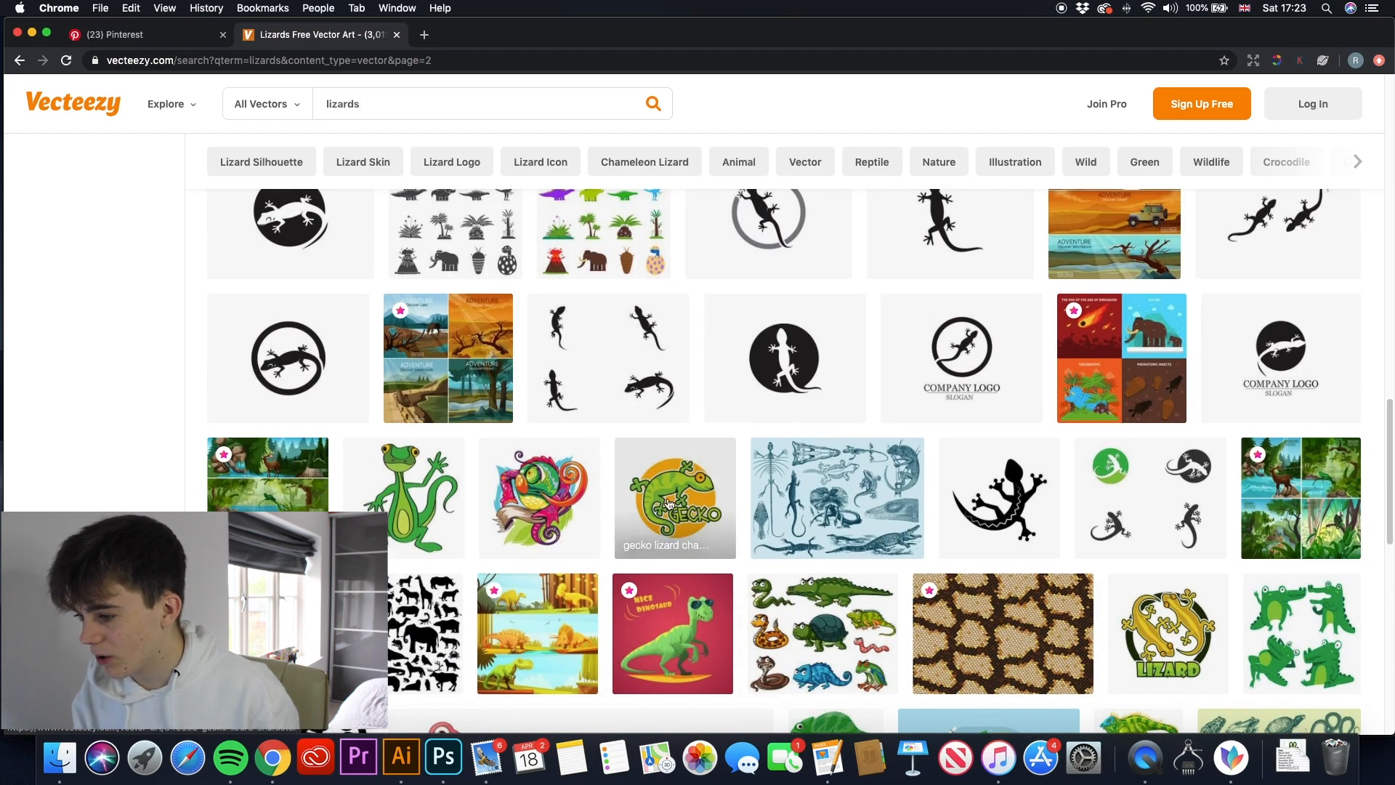
scroll(677, 536, down, 1)
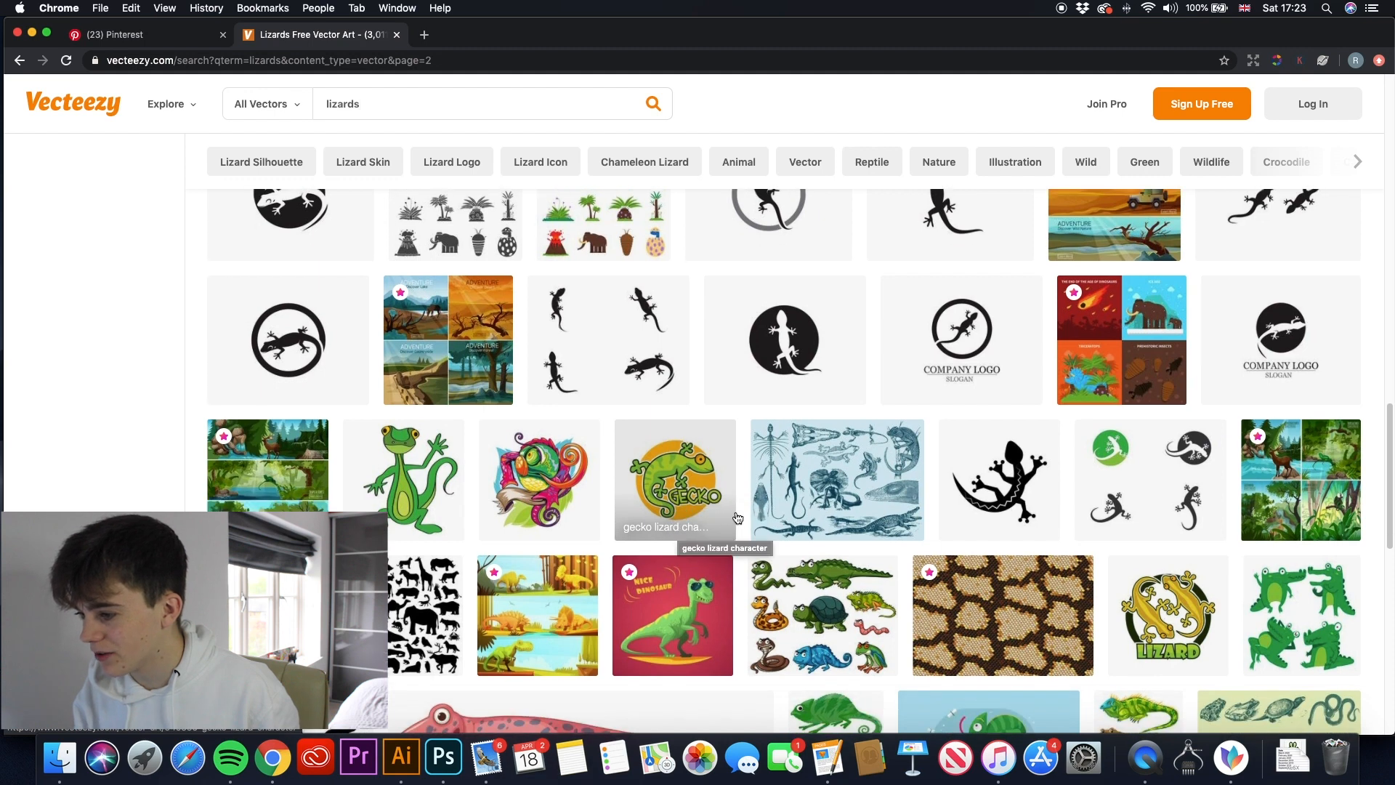
- Open the "gecko lizard character" vector and download it under the Free License
click(657, 512)
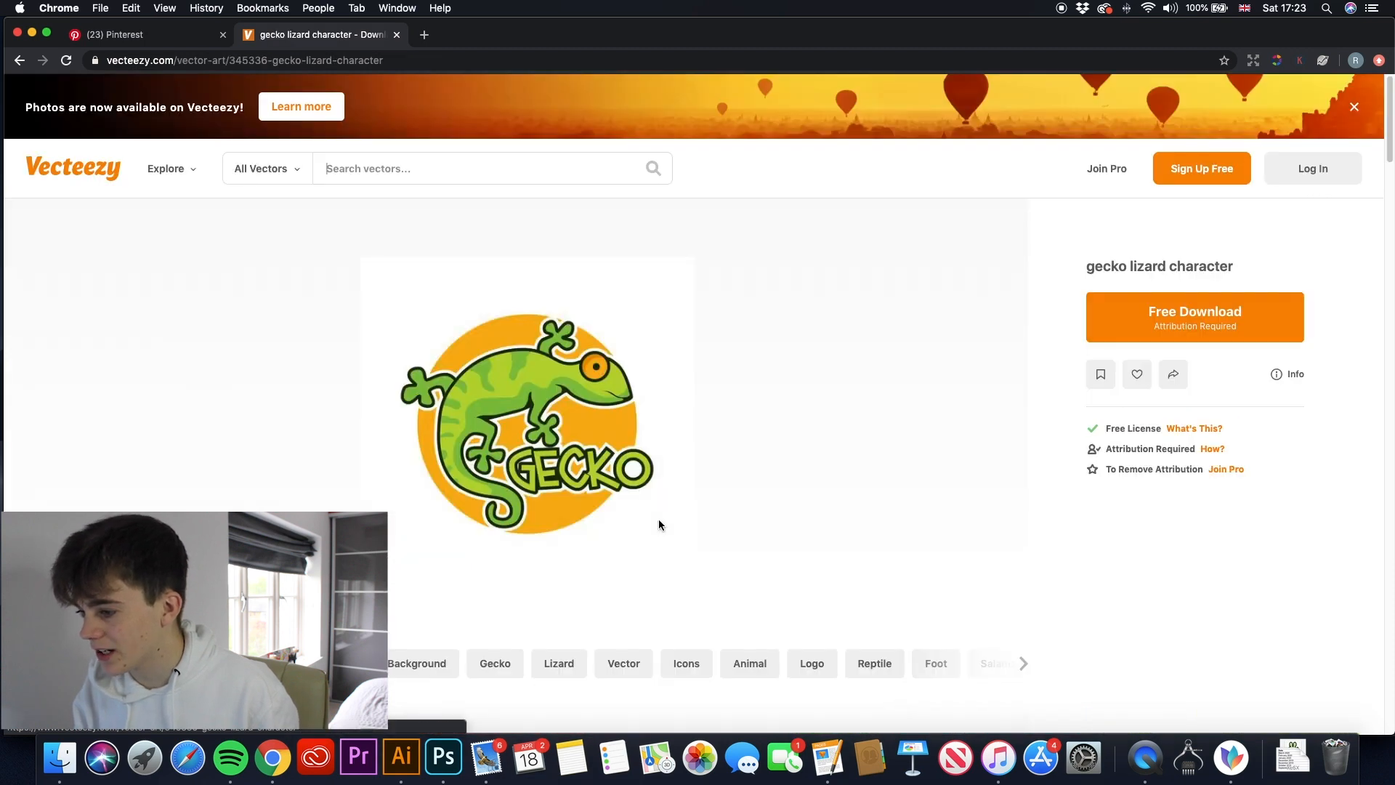
click(1171, 325)
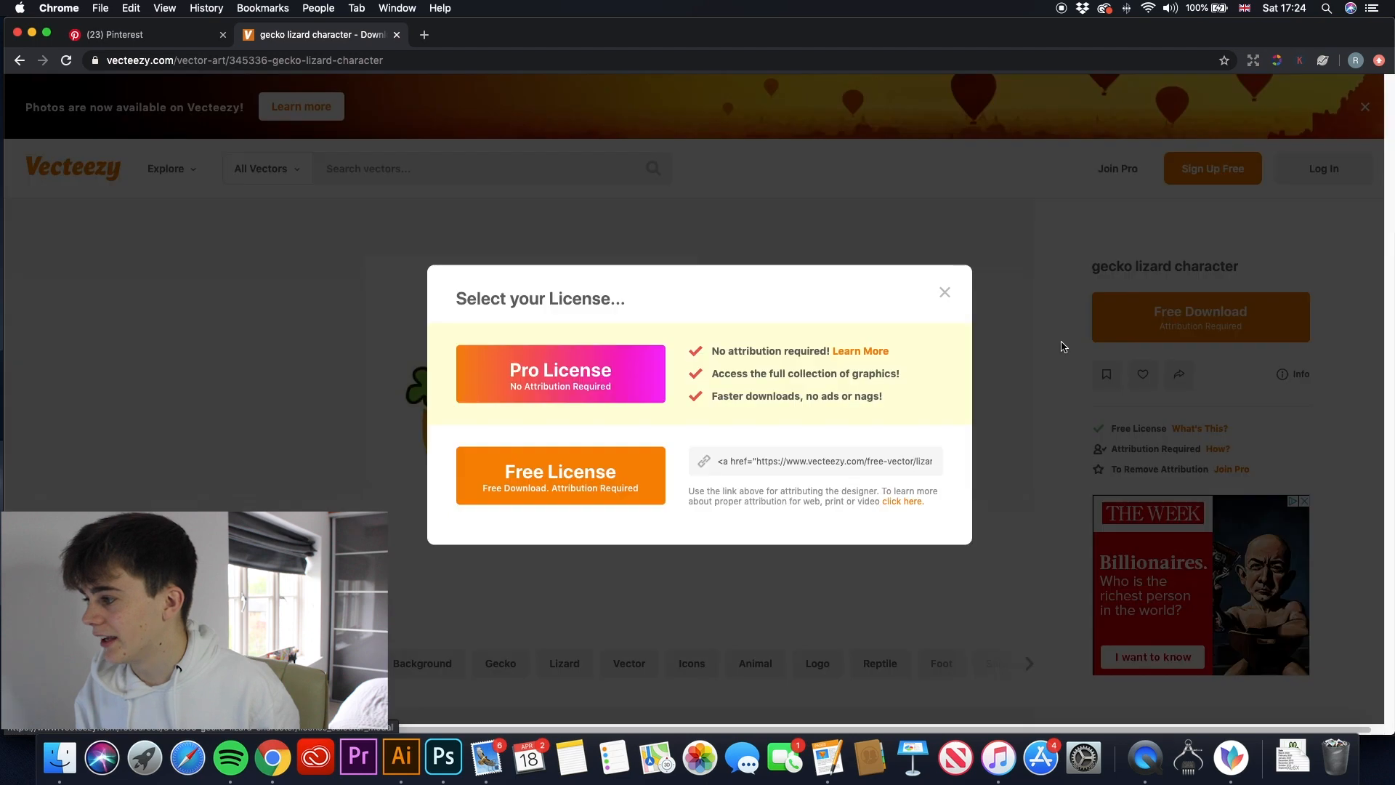
click(595, 474)
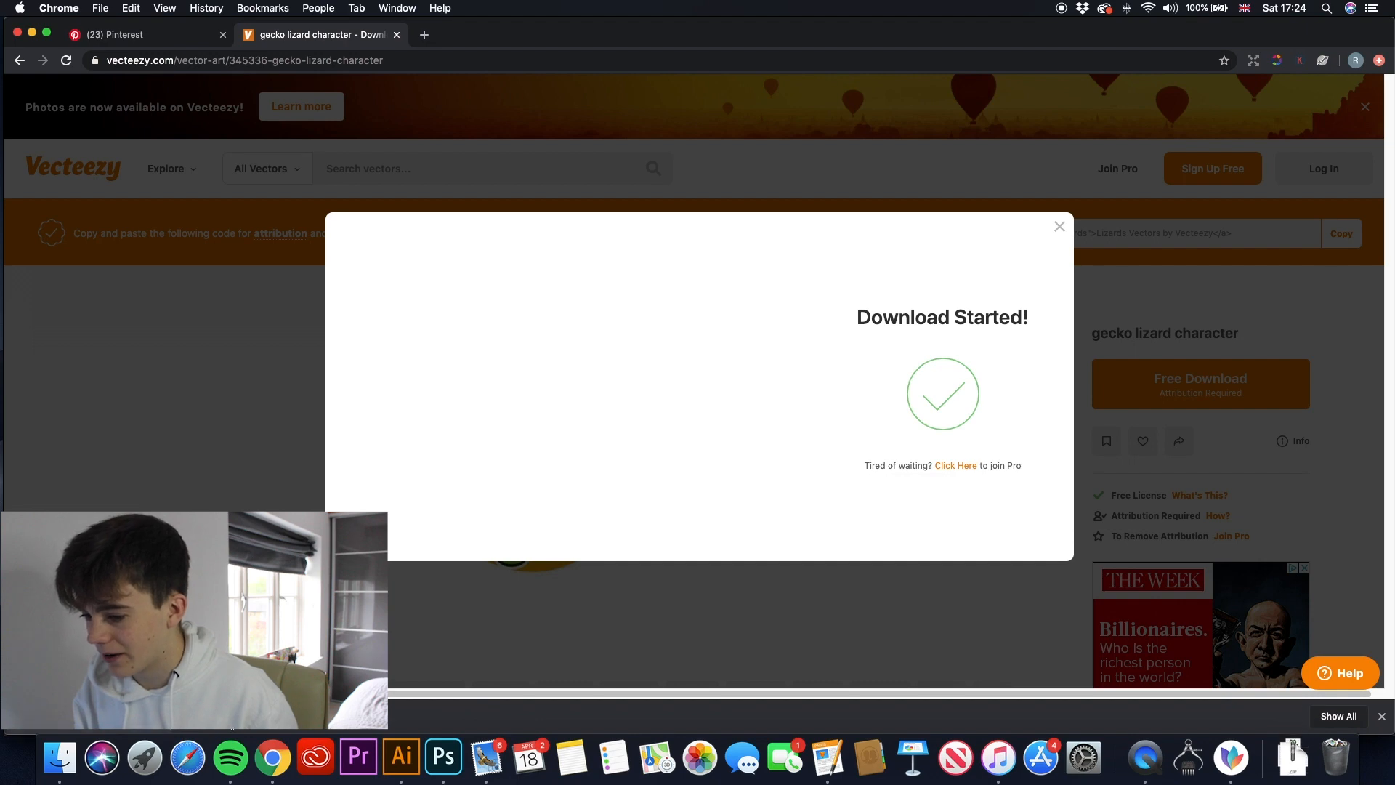
- Switch to Illustrator and toggle the paperback cover template on Layer 1 to compare it with the black background, leaving it hidden
click(398, 756)
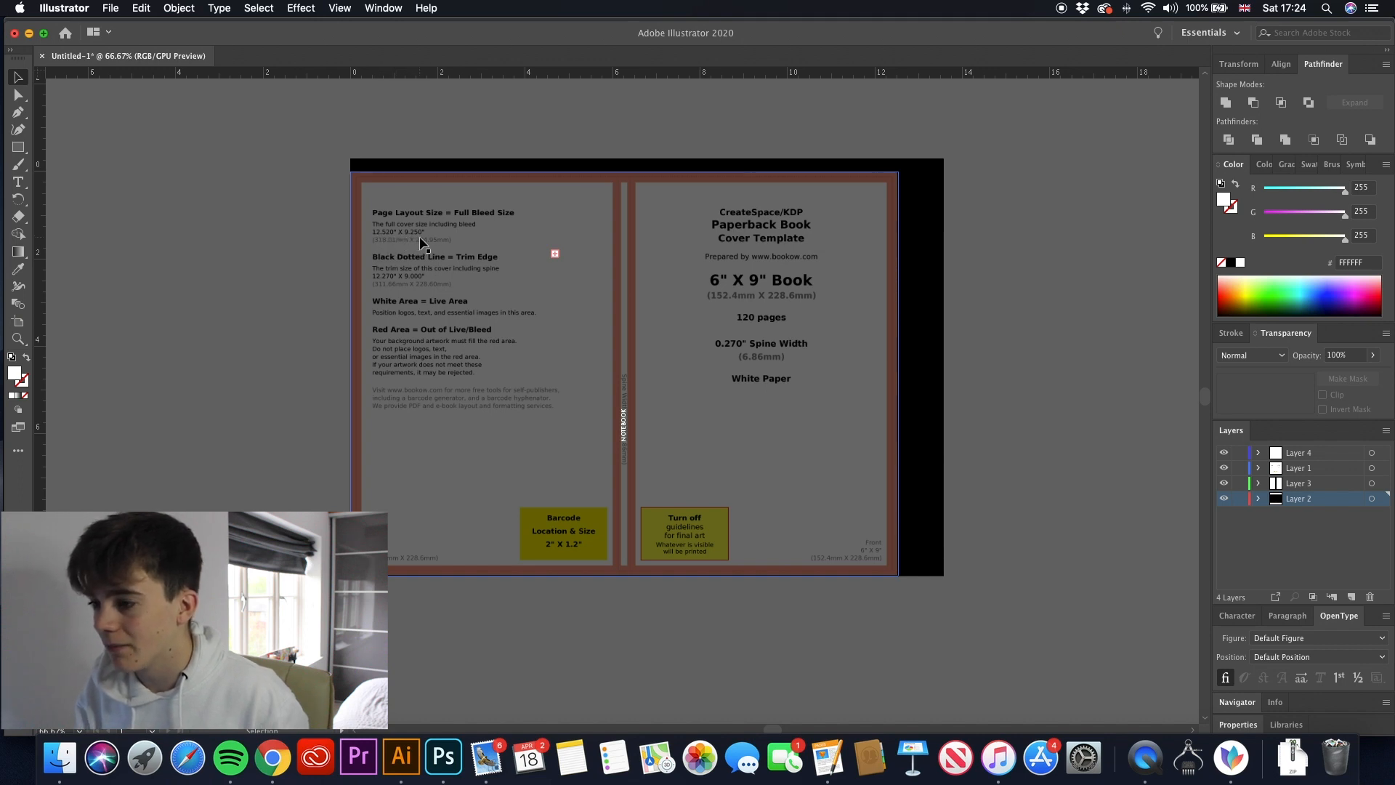
click(1020, 375)
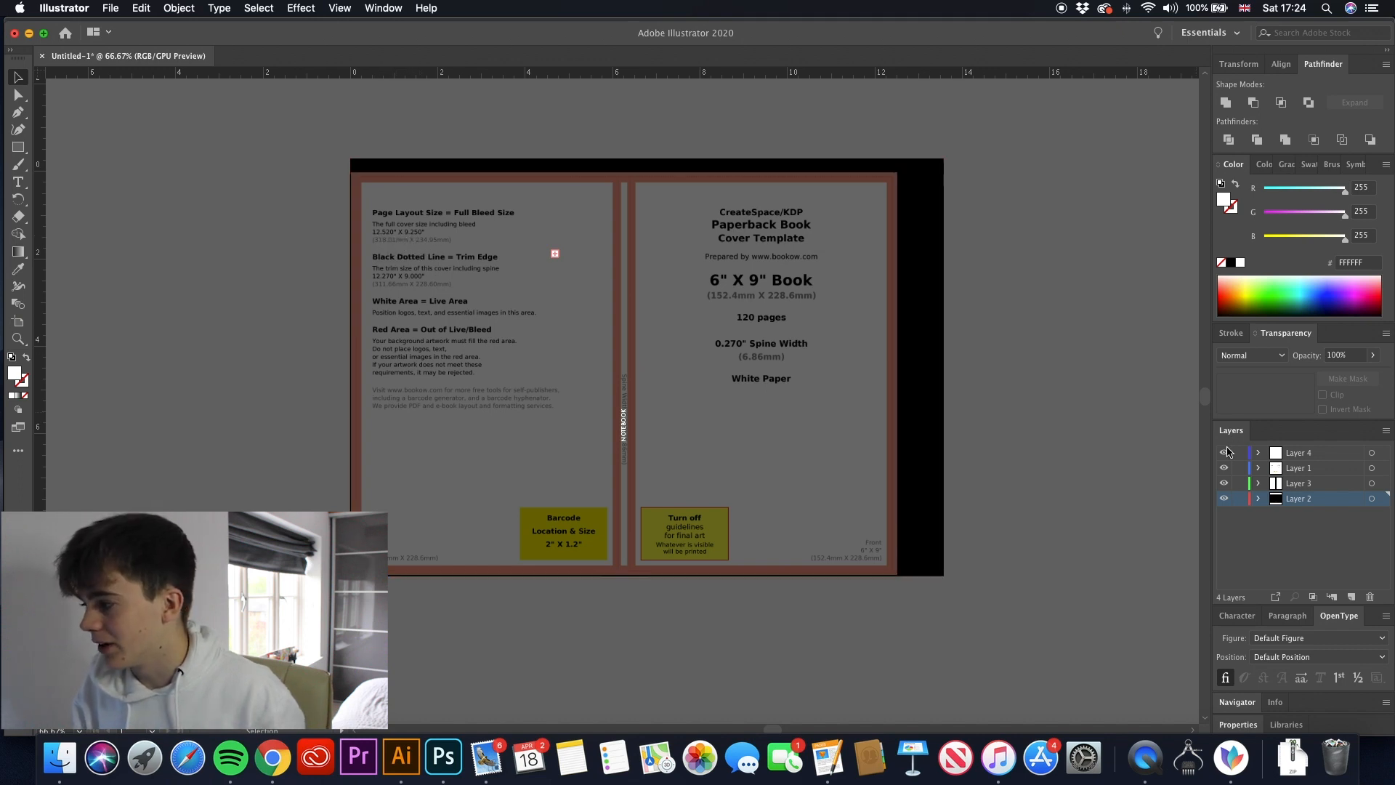
click(1224, 469)
click(737, 343)
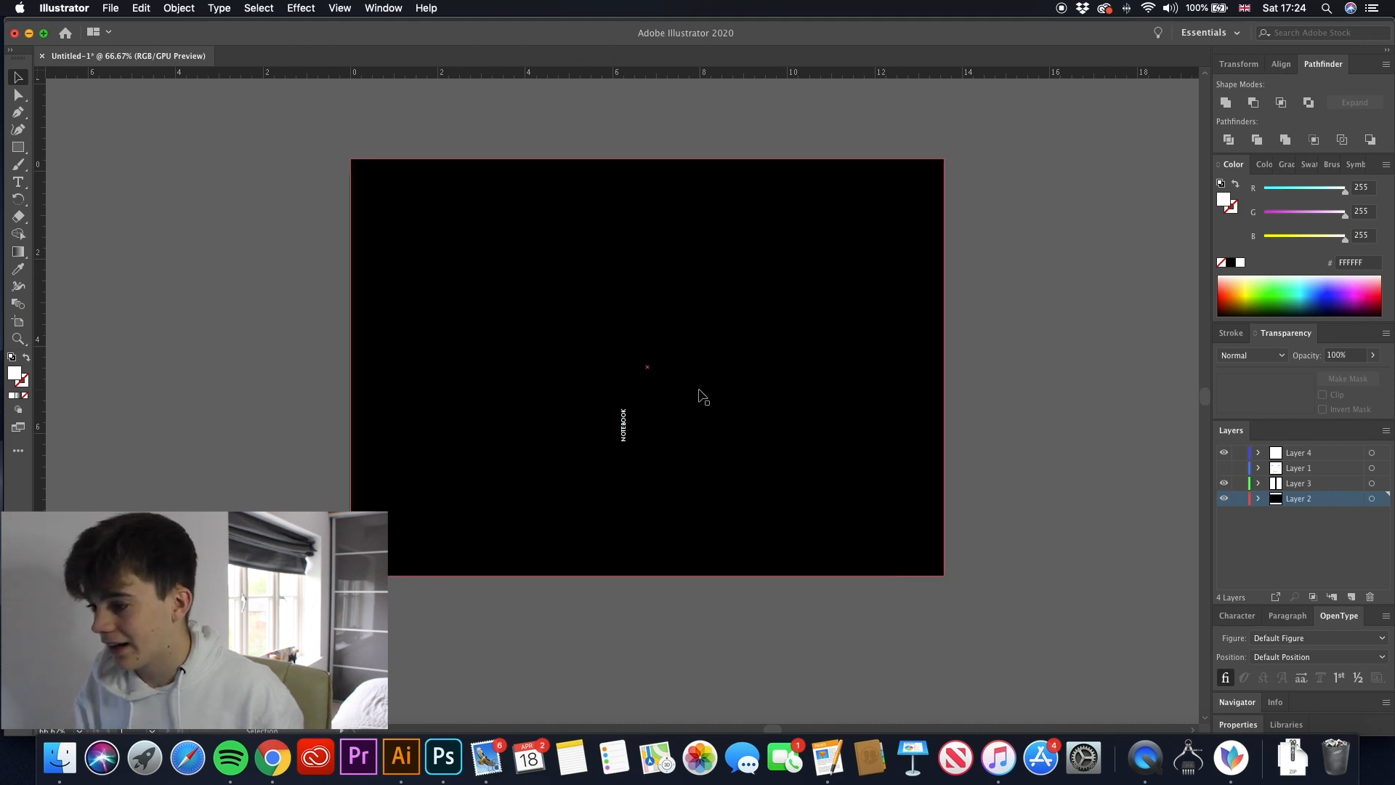
click(1160, 612)
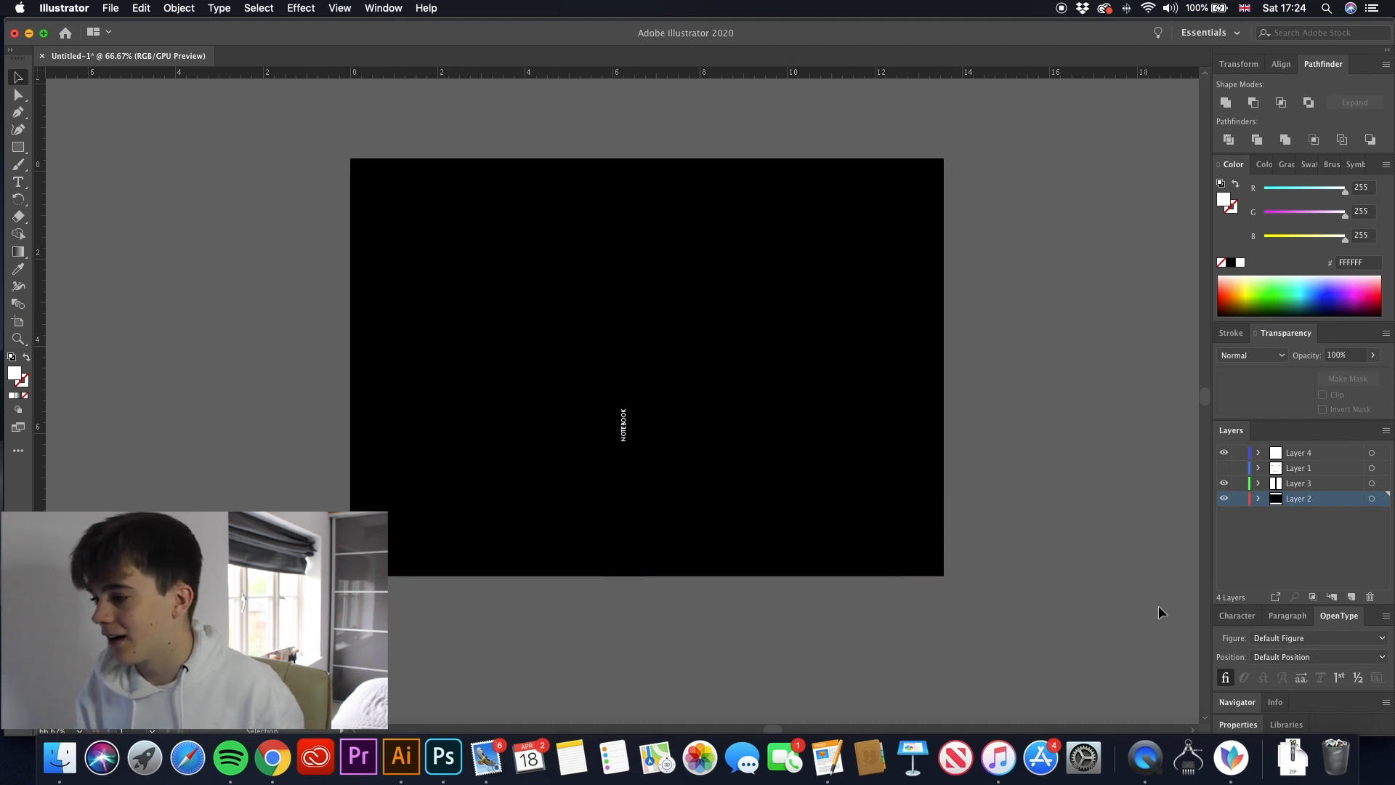
click(1224, 468)
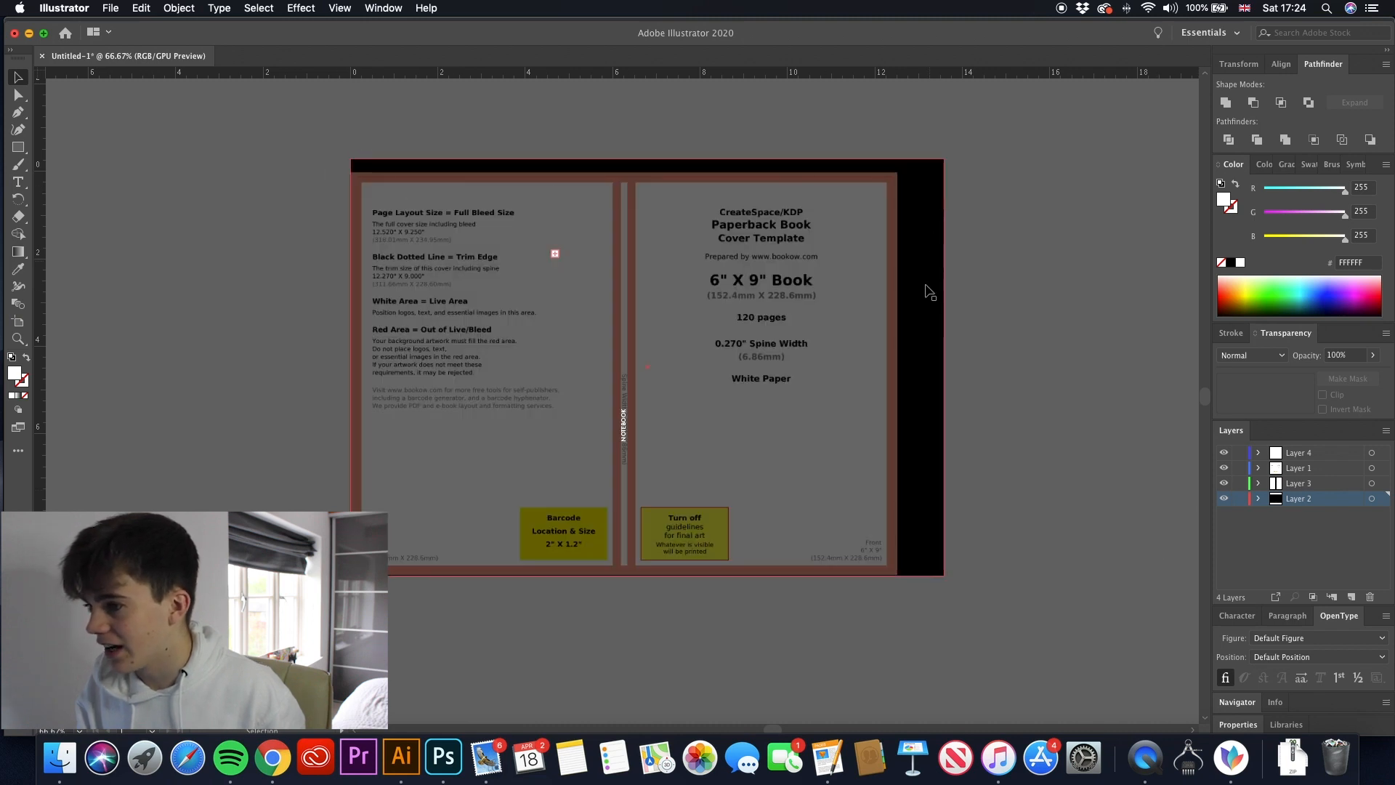
click(1032, 361)
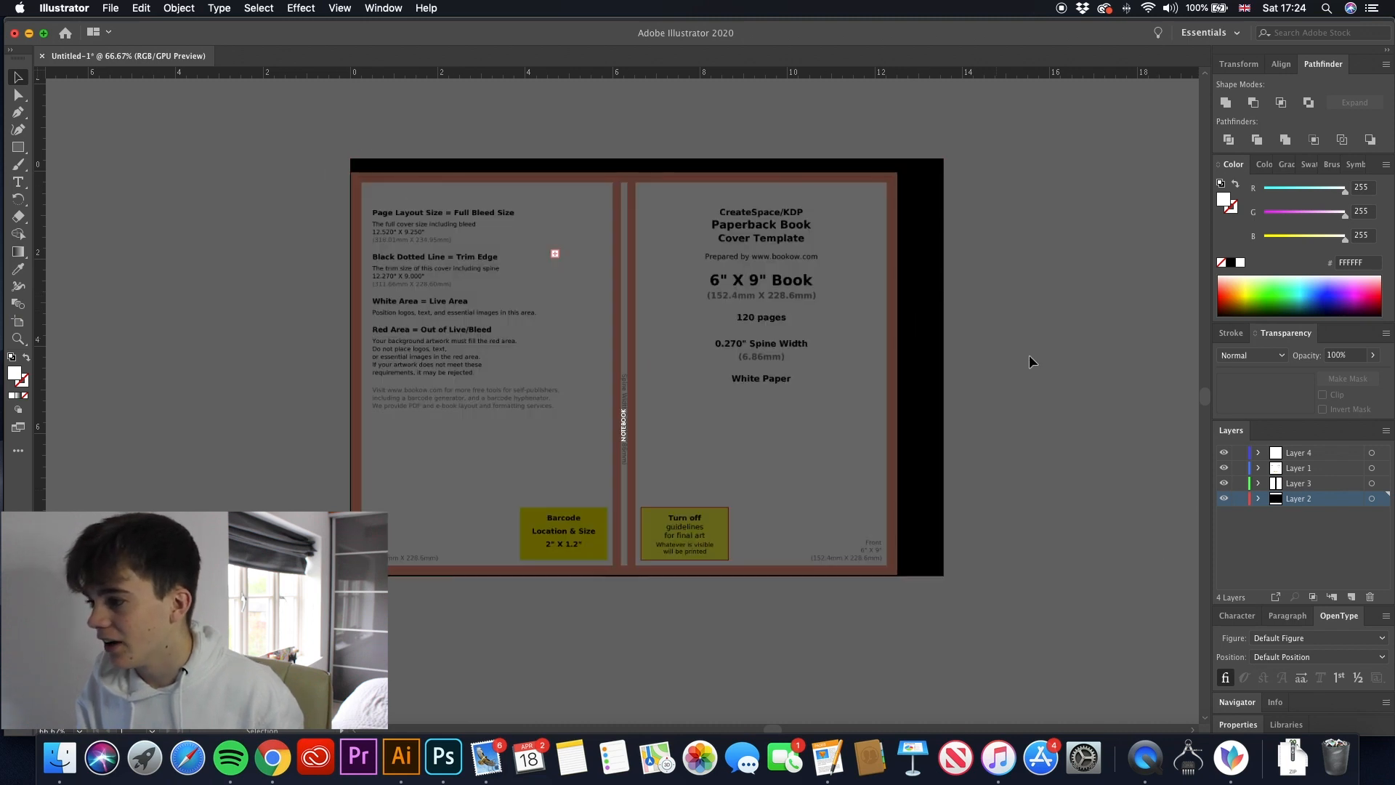
click(1224, 469)
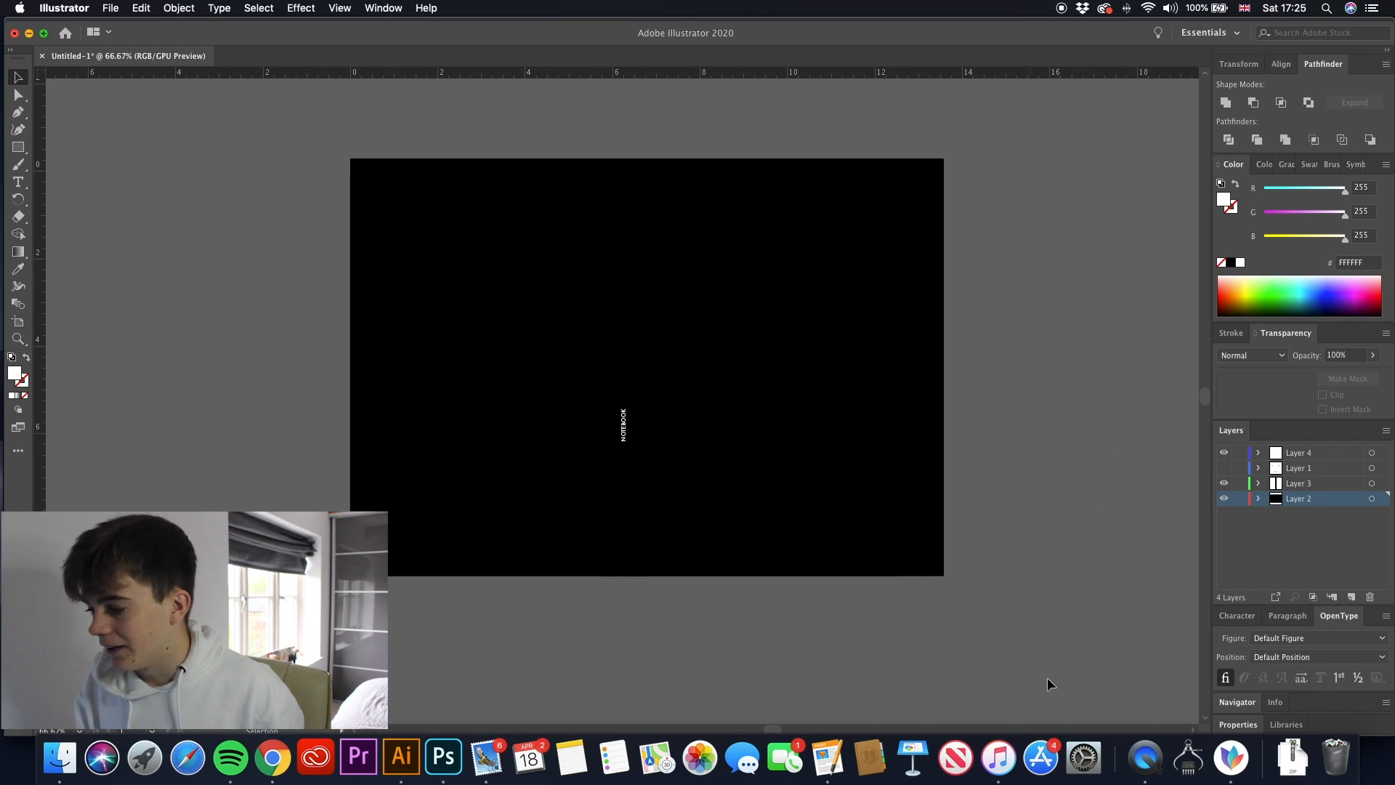
- Unpack the downloaded LIZARD_AND_GECKO_01 archive and try to open LIZARD_AND_GECKO-01.eps from its folder
click(1293, 755)
click(1290, 695)
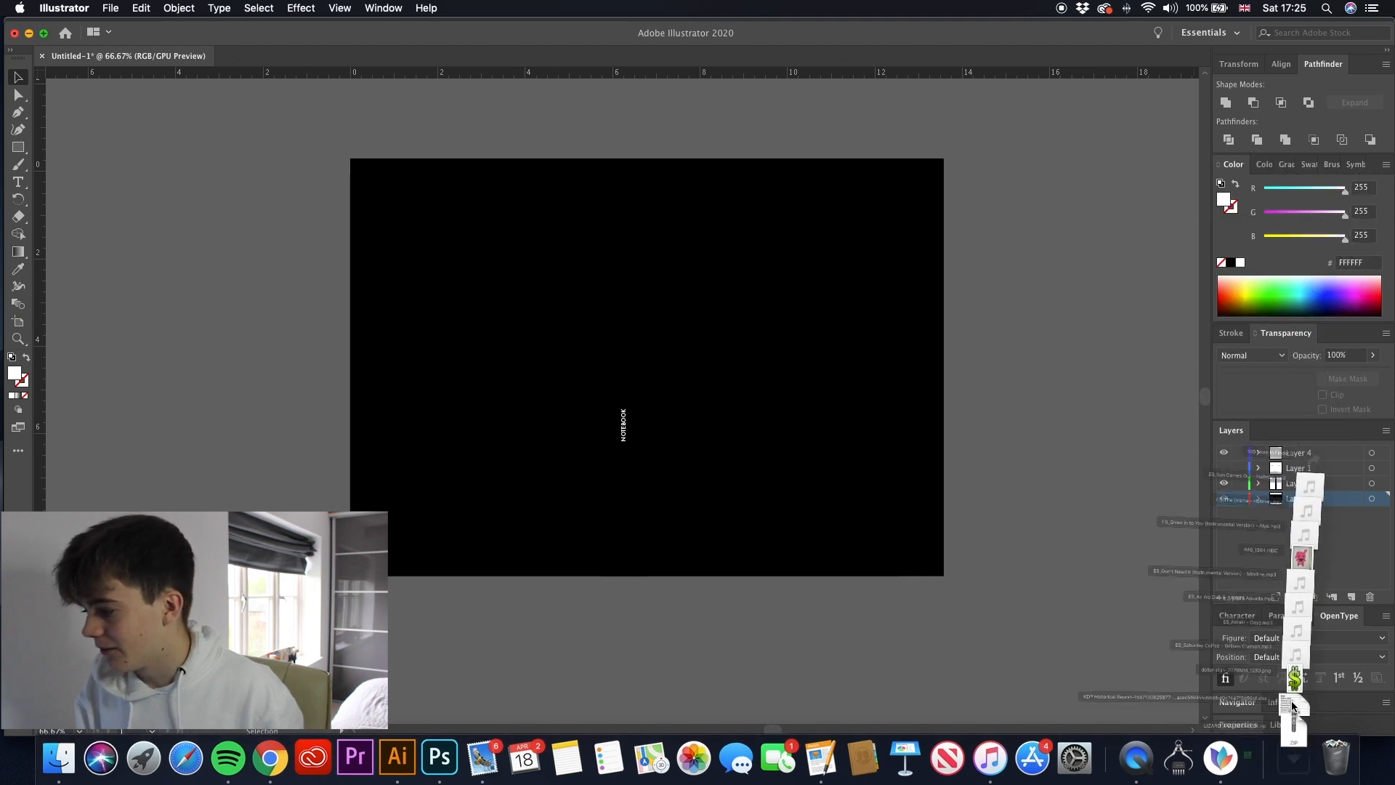
click(921, 432)
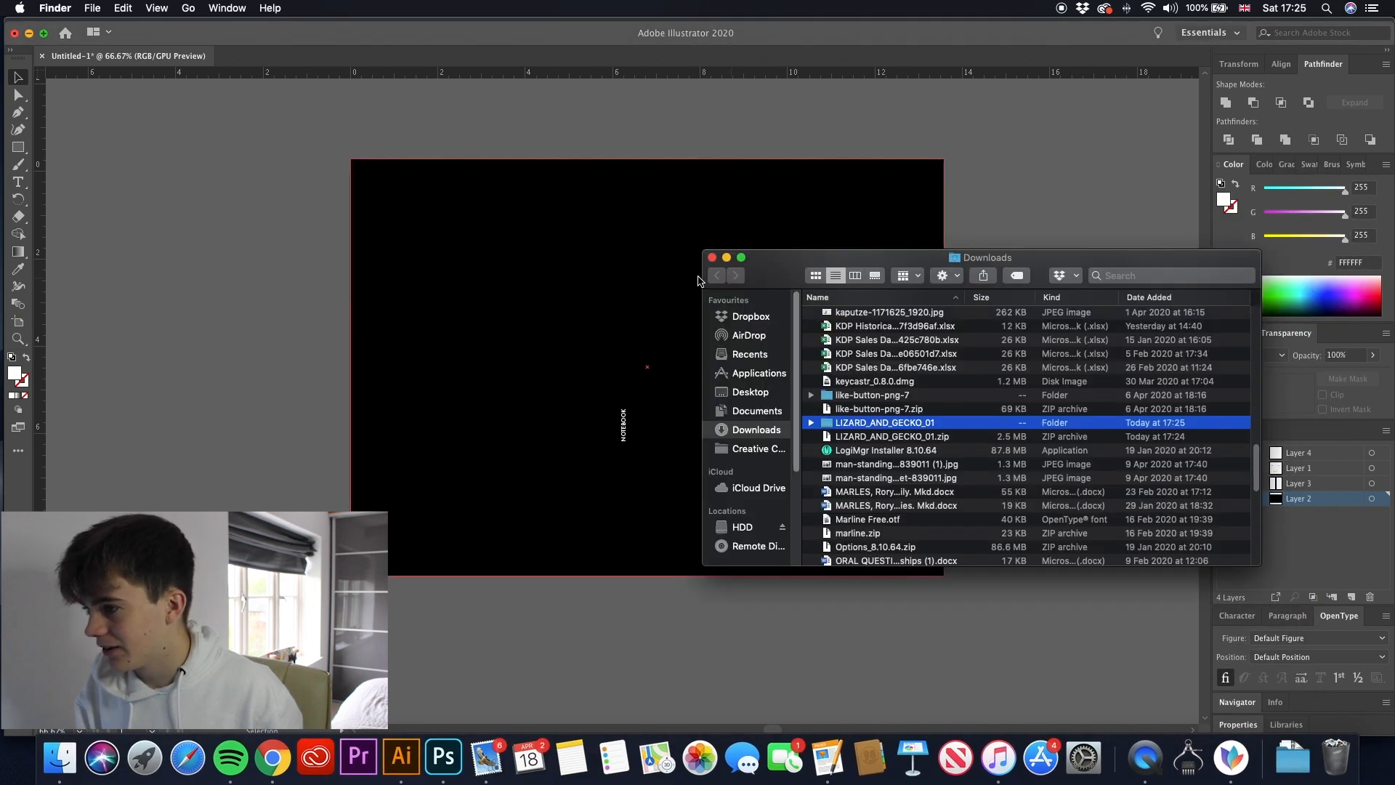
double_click(845, 424)
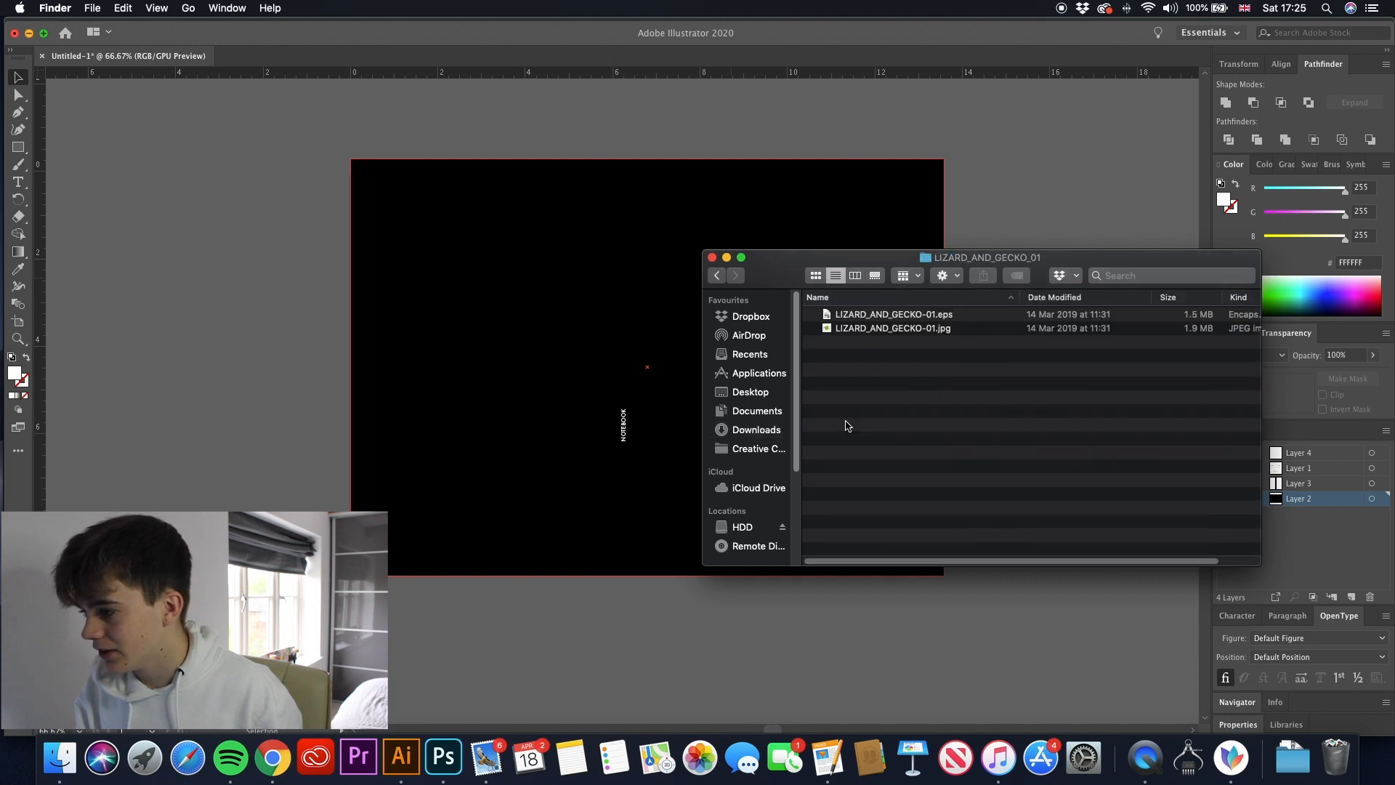
double_click(853, 317)
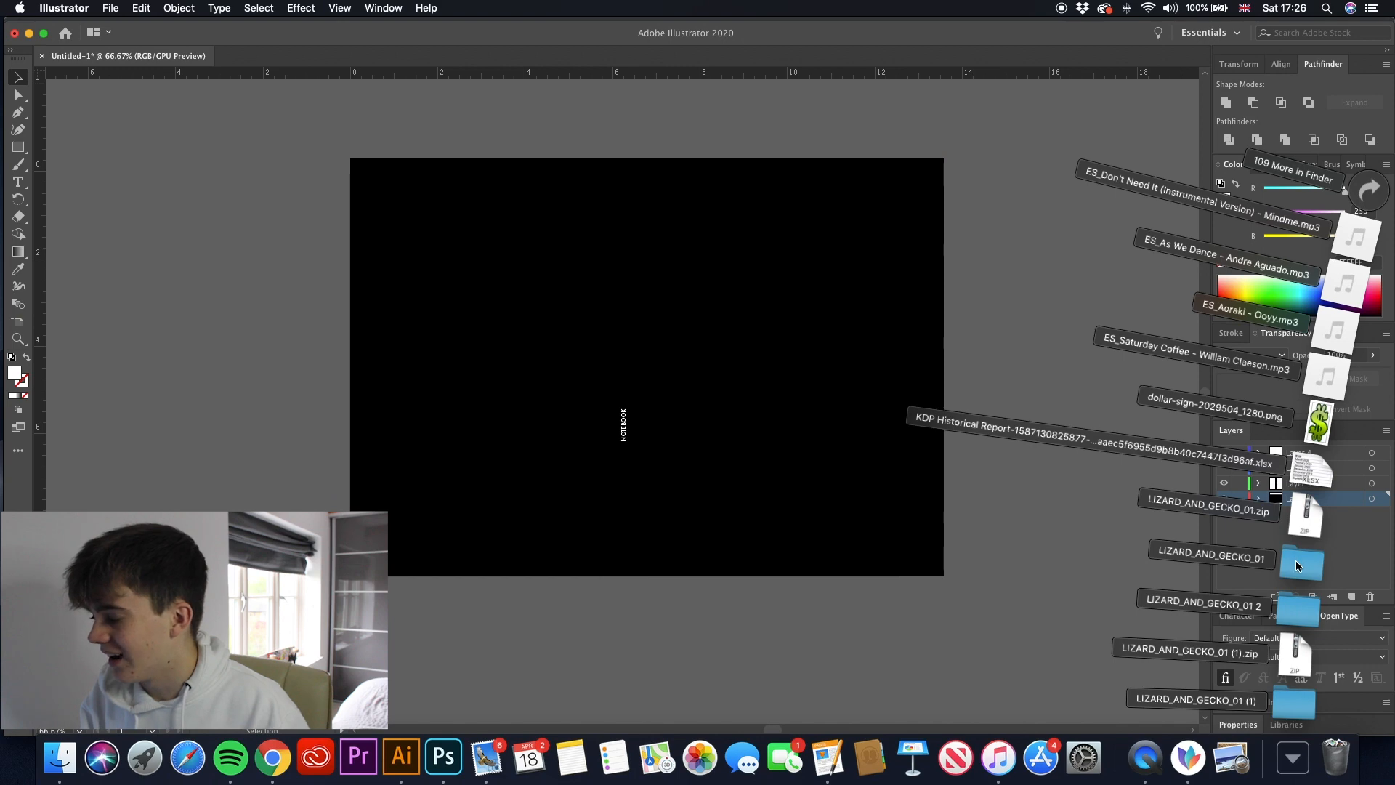
- Unpack the latest gecko download from Chrome and open its LIZARD_AND_GECKO-01.eps in Illustrator, retaining 9-slice scaling for symbols
click(270, 759)
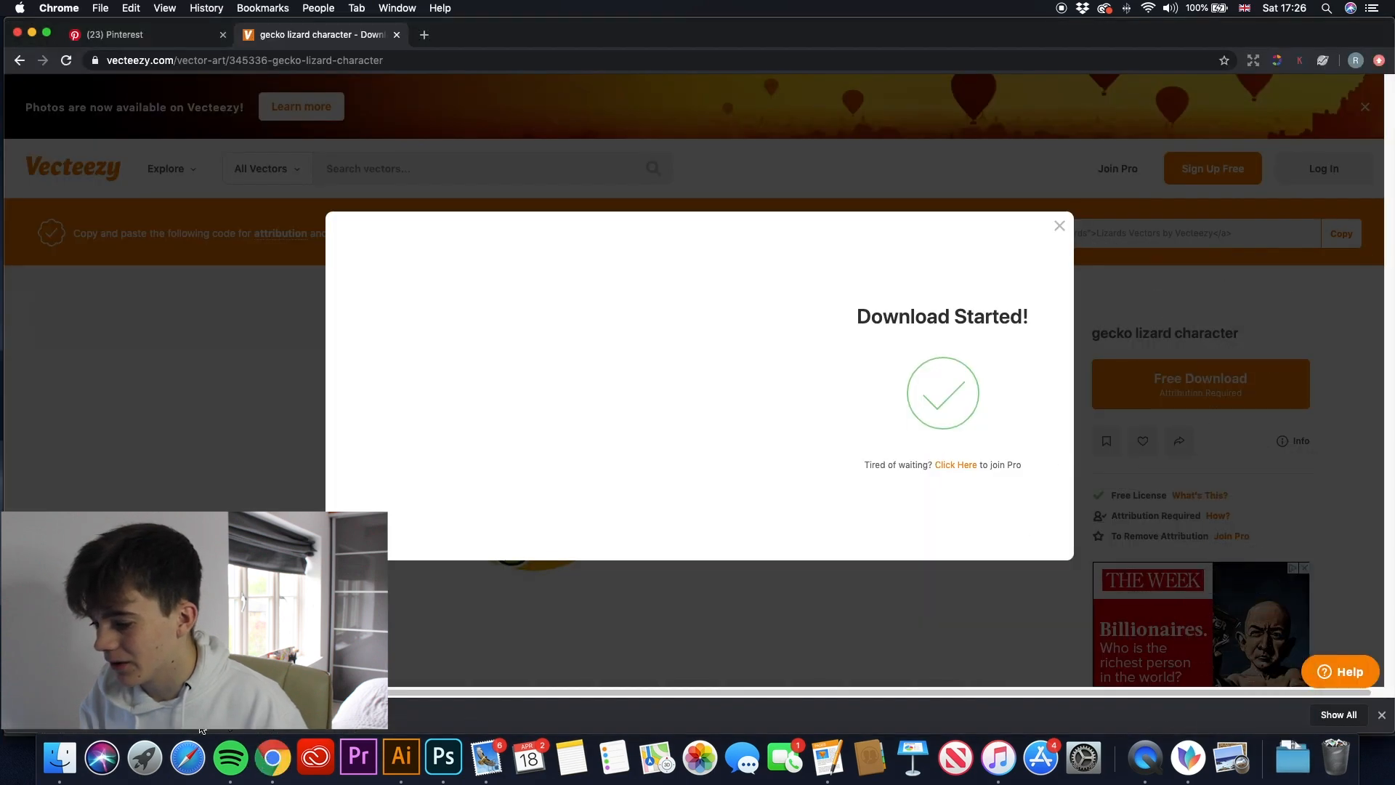
click(88, 715)
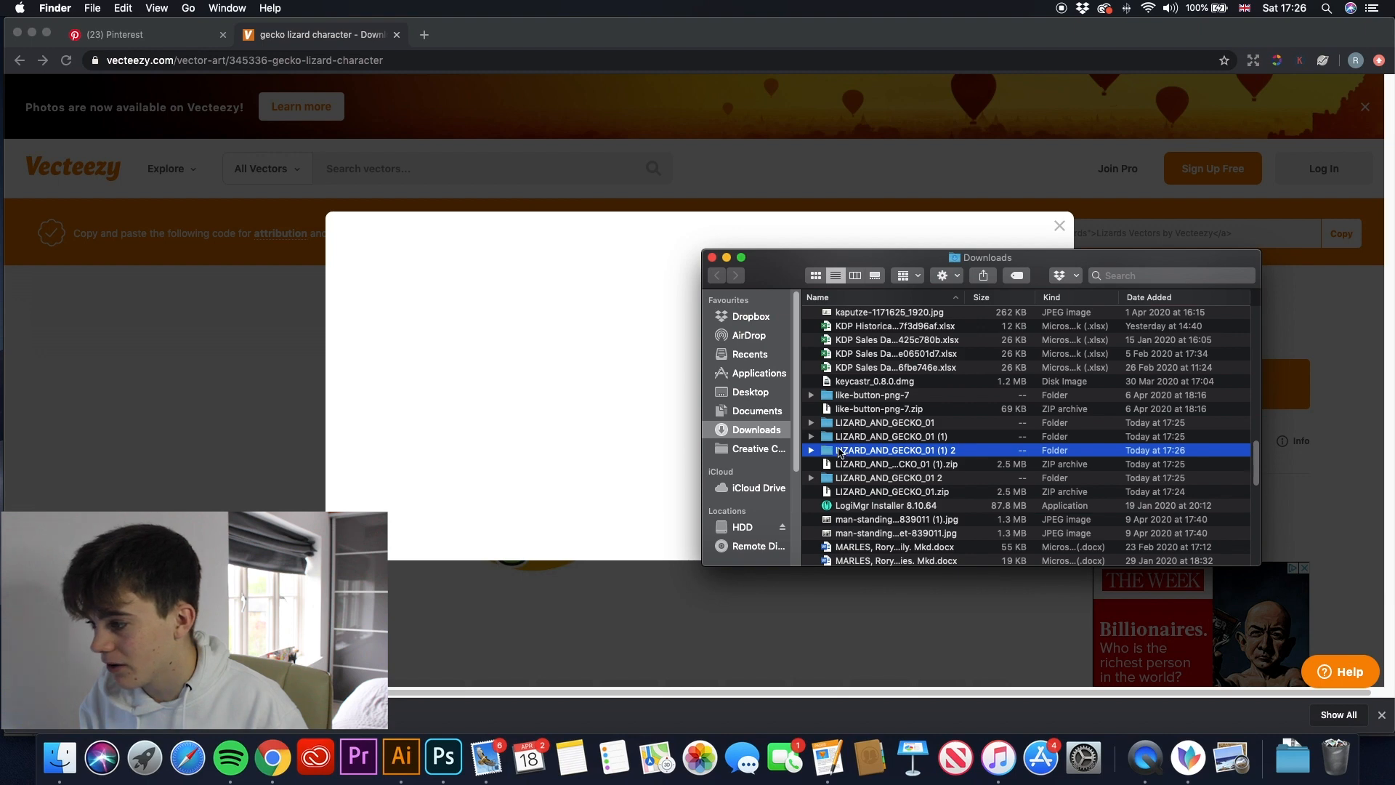
double_click(840, 451)
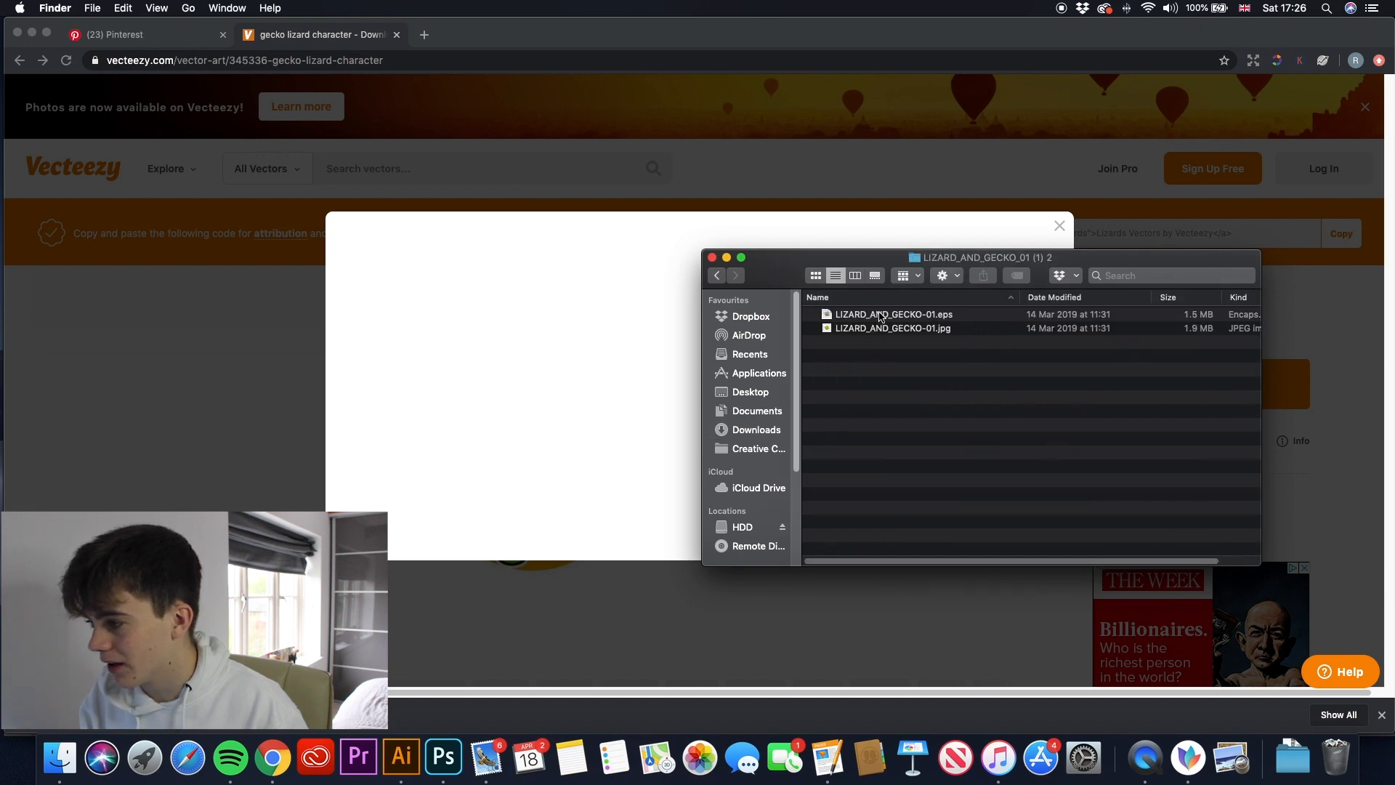
drag(876, 317, 403, 767)
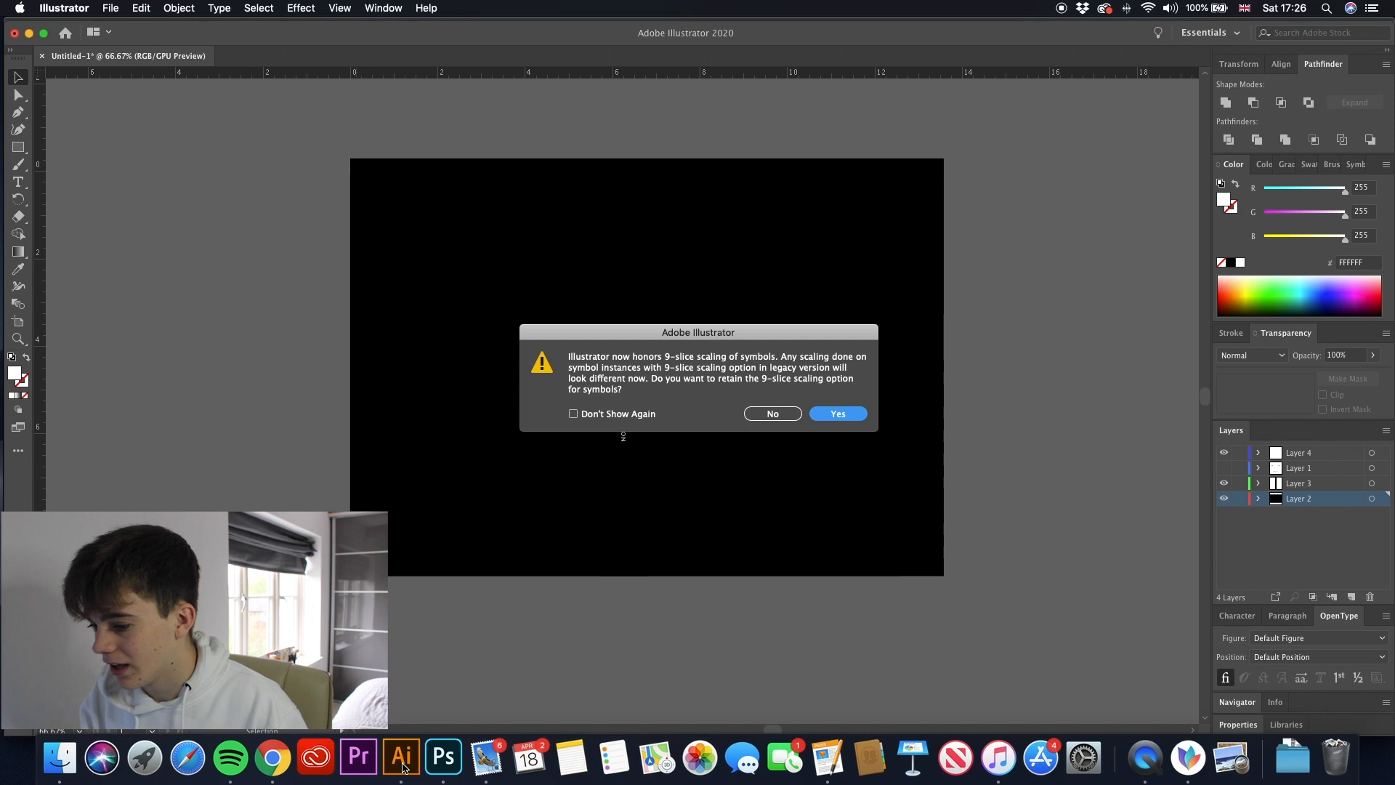
click(840, 414)
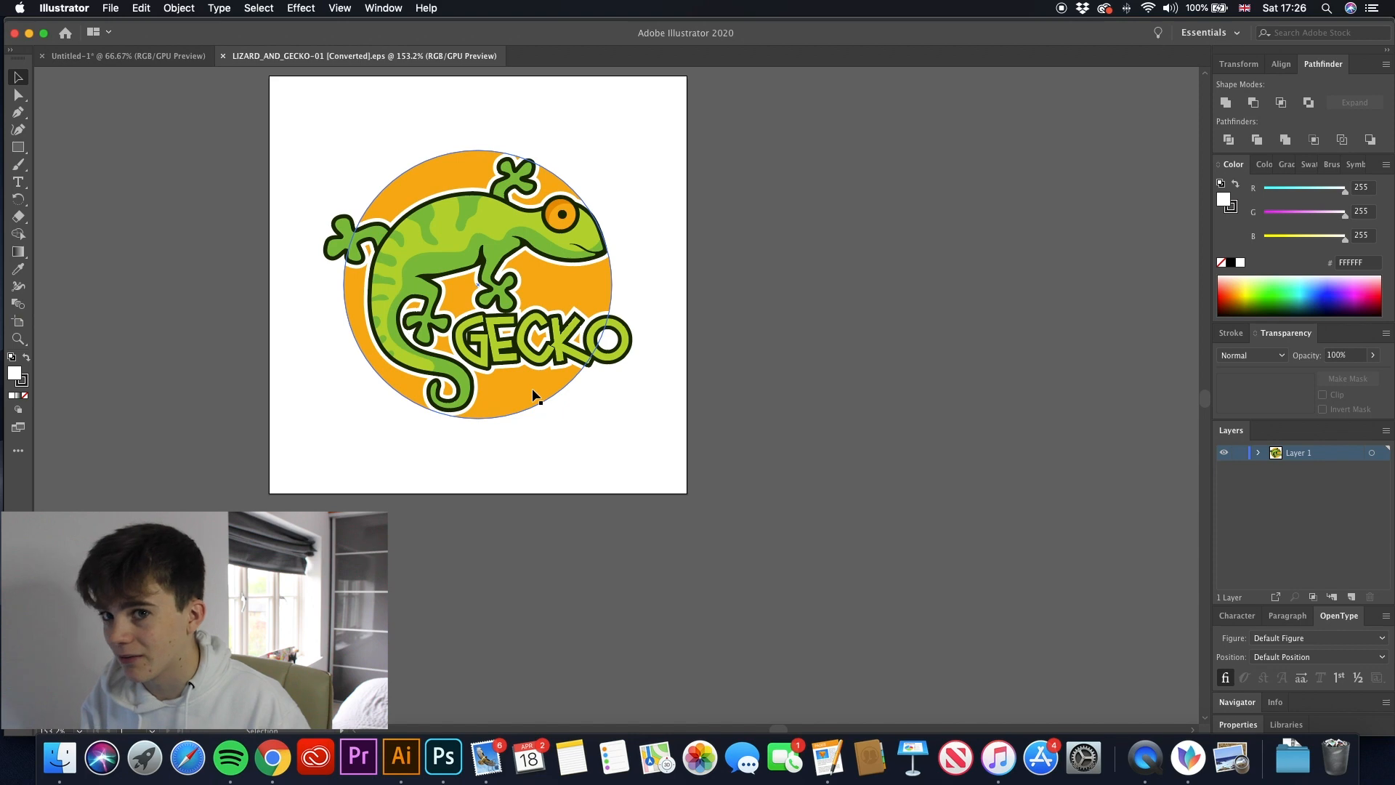
- Isolate the gecko artwork group and delete the orange circle behind the lizard
scroll(534, 396, up, 3)
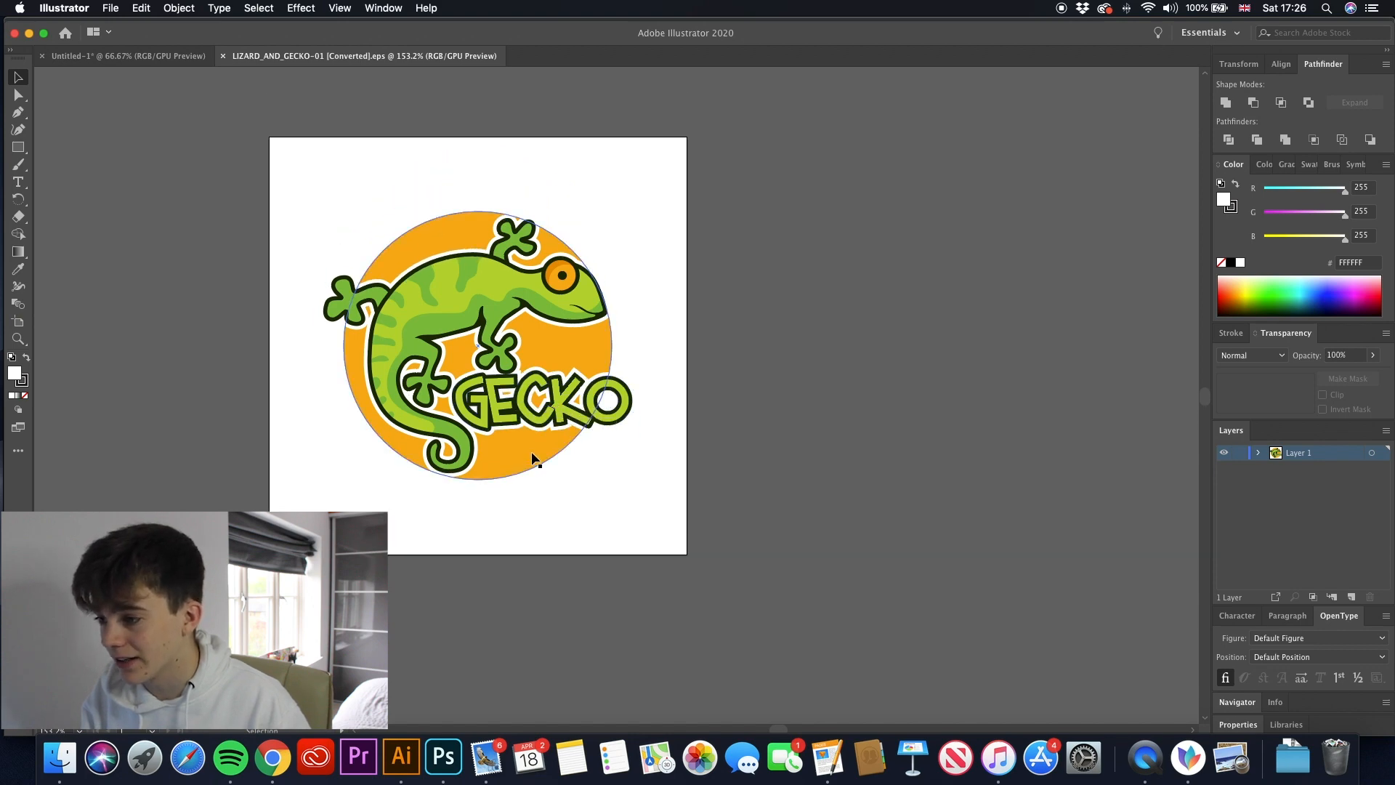
click(534, 459)
double_click(532, 458)
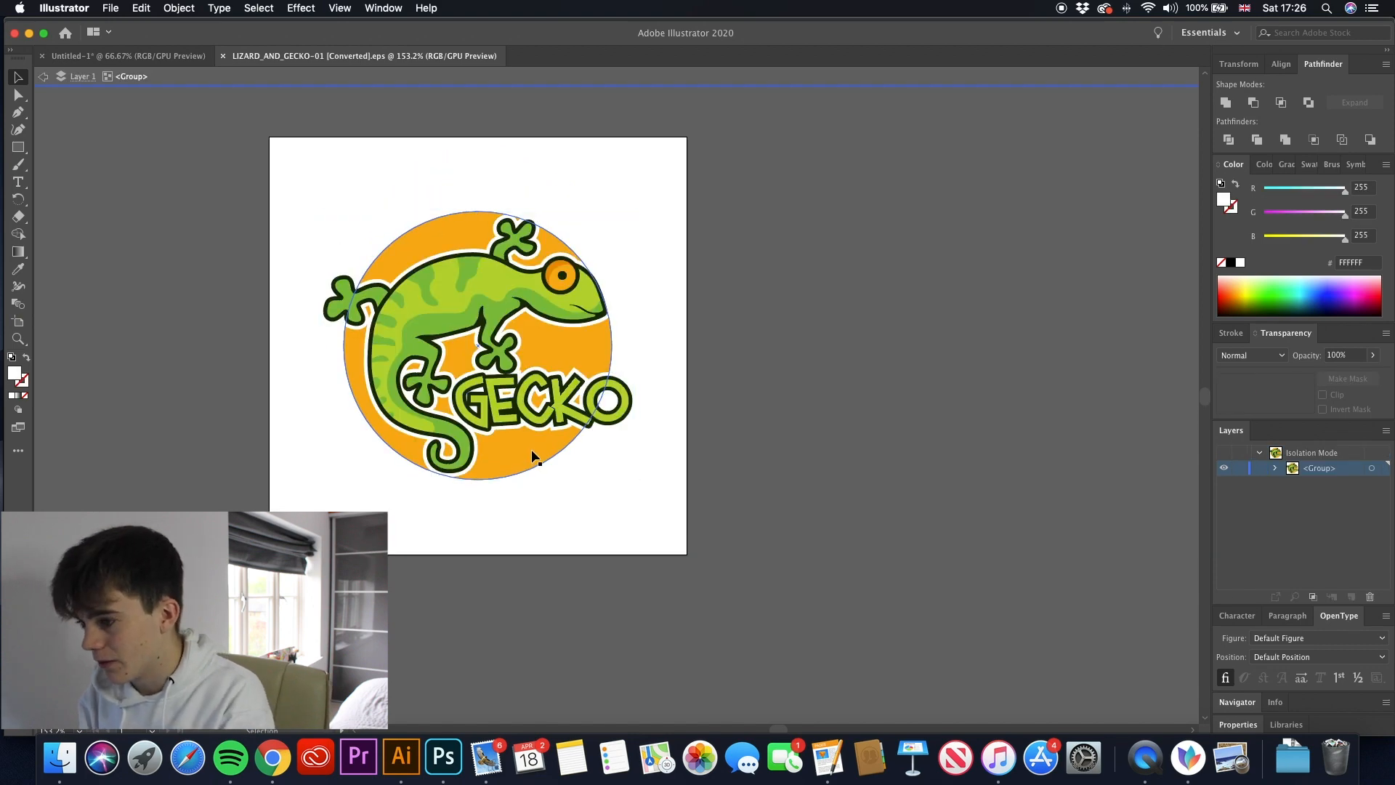
click(533, 450)
key(BackSpace)
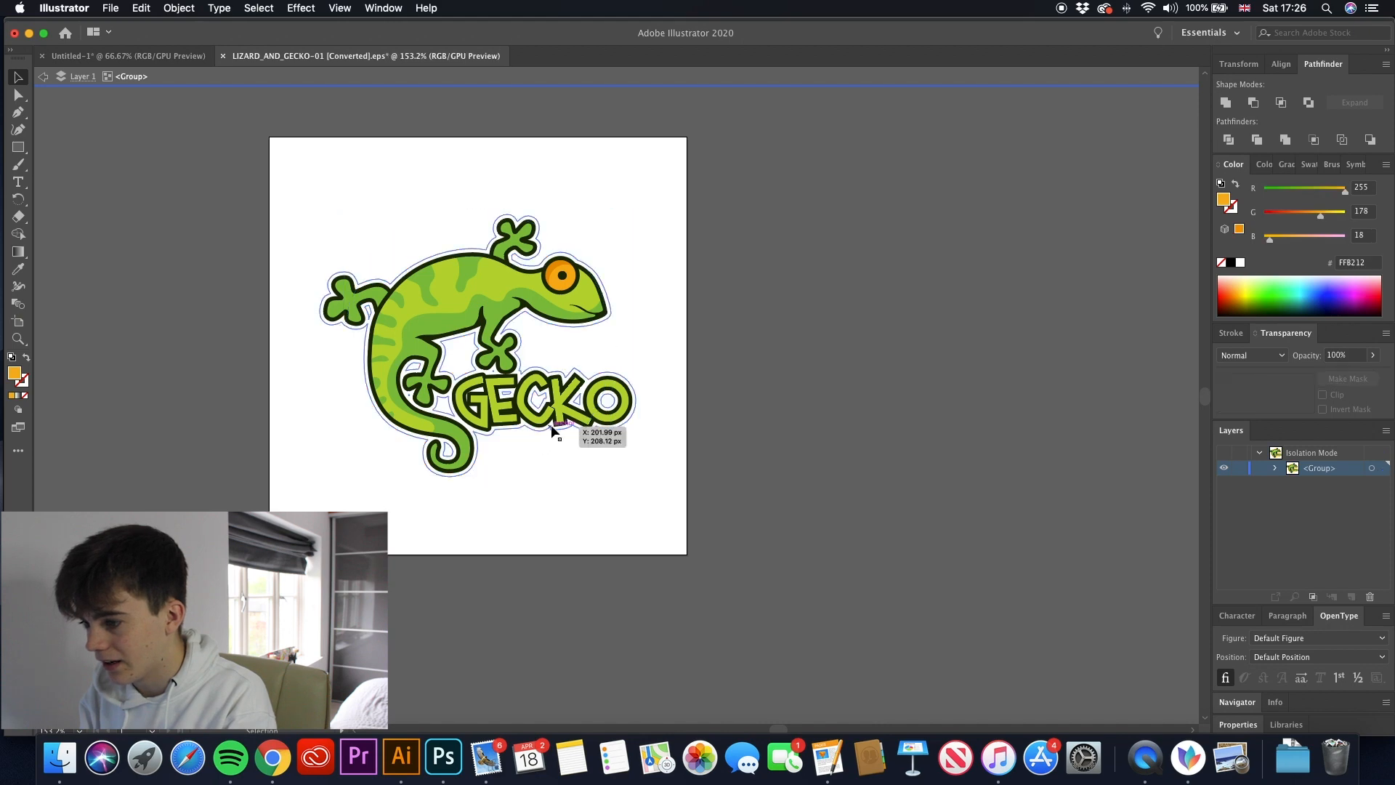
- Delete the white outline shape and the GECKO lettering so only the lizard is left
click(564, 415)
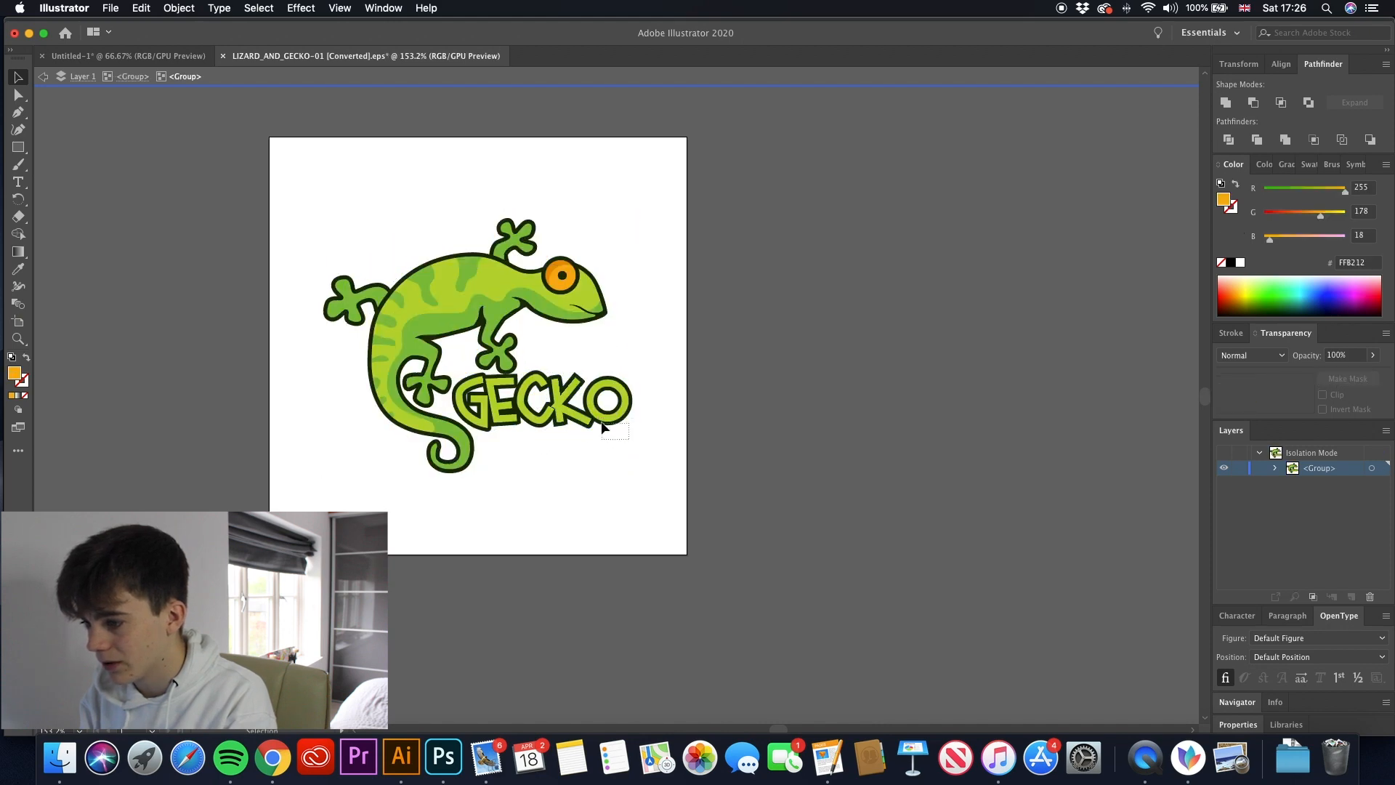
click(538, 407)
key(Delete)
- Copy the whole gecko into the Untitled-1 cover document and place it in the lower part of the front cover
drag(664, 451, 258, 193)
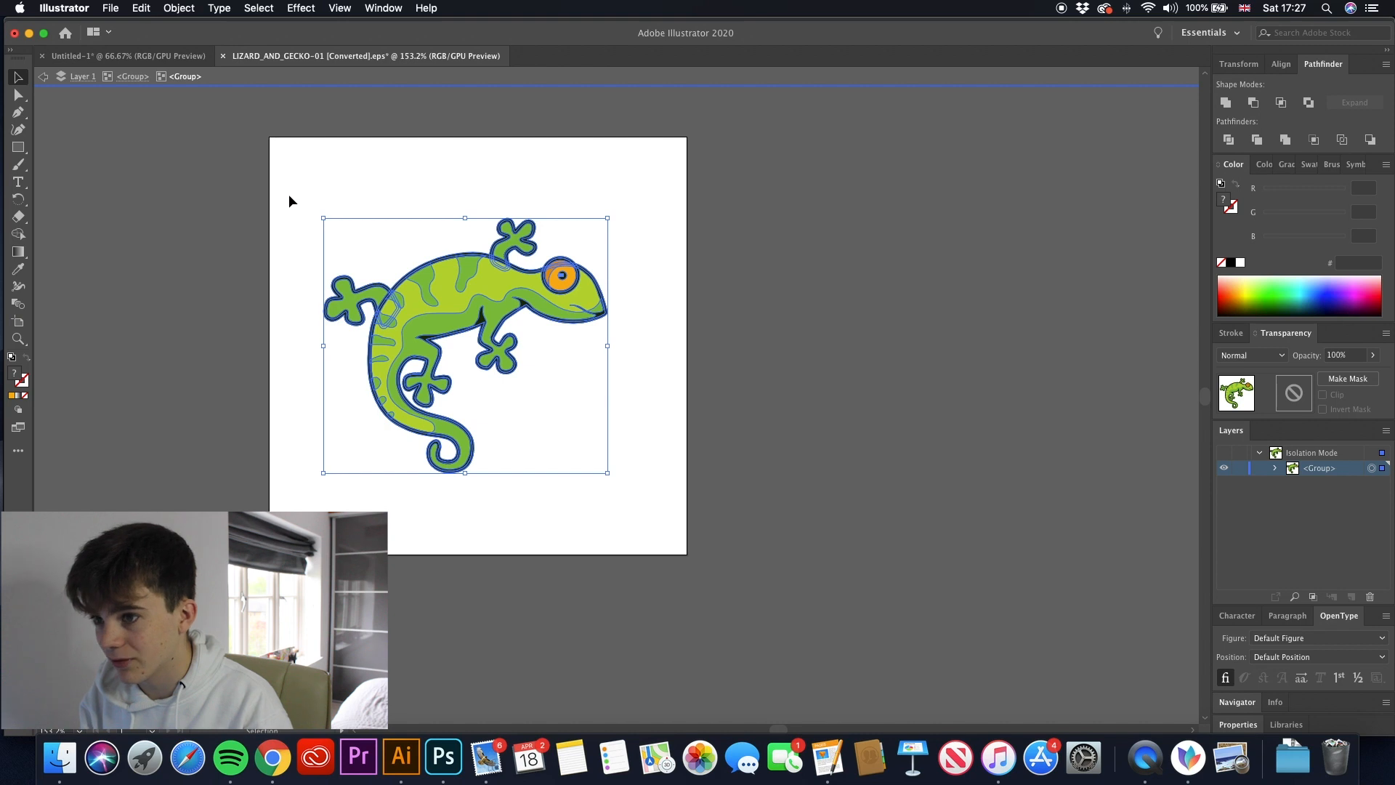
click(142, 57)
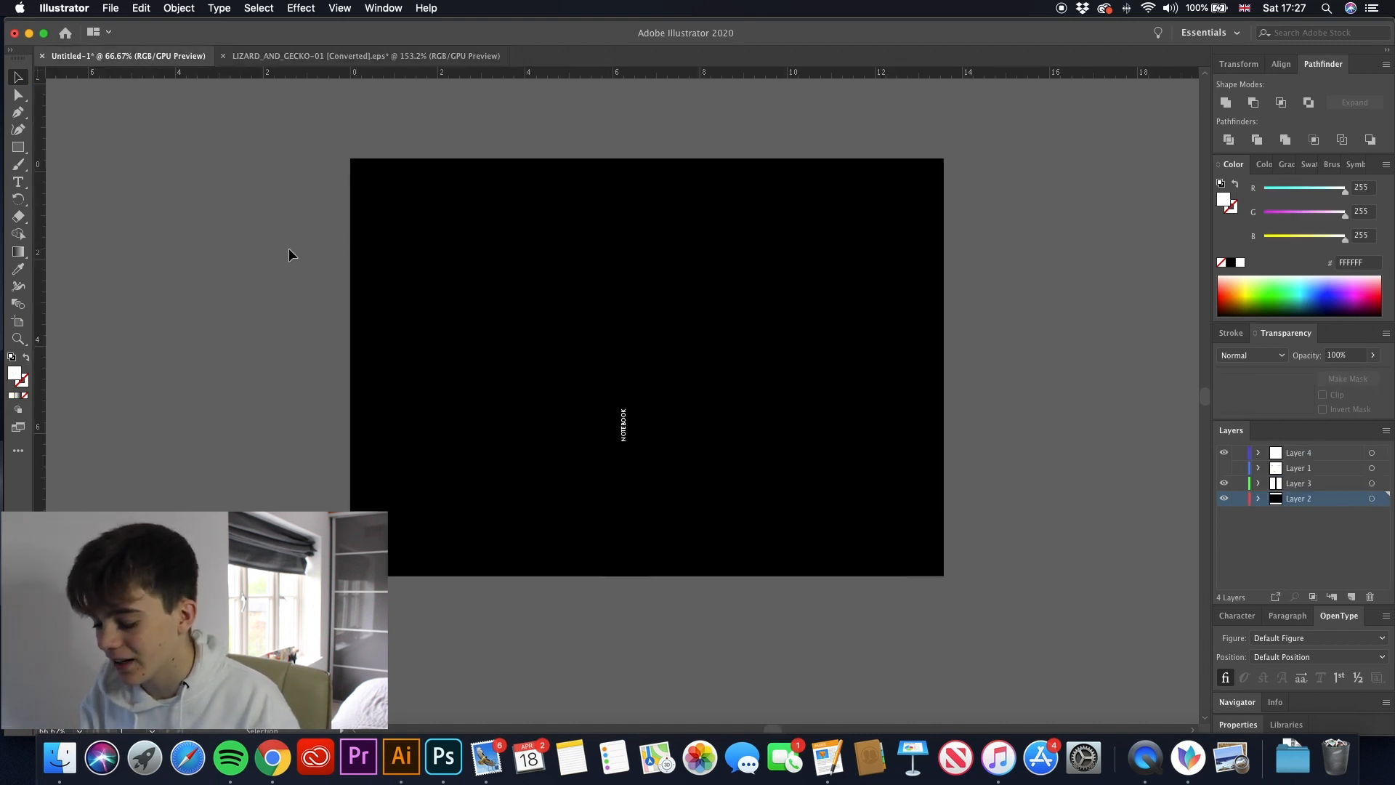
key(super+v)
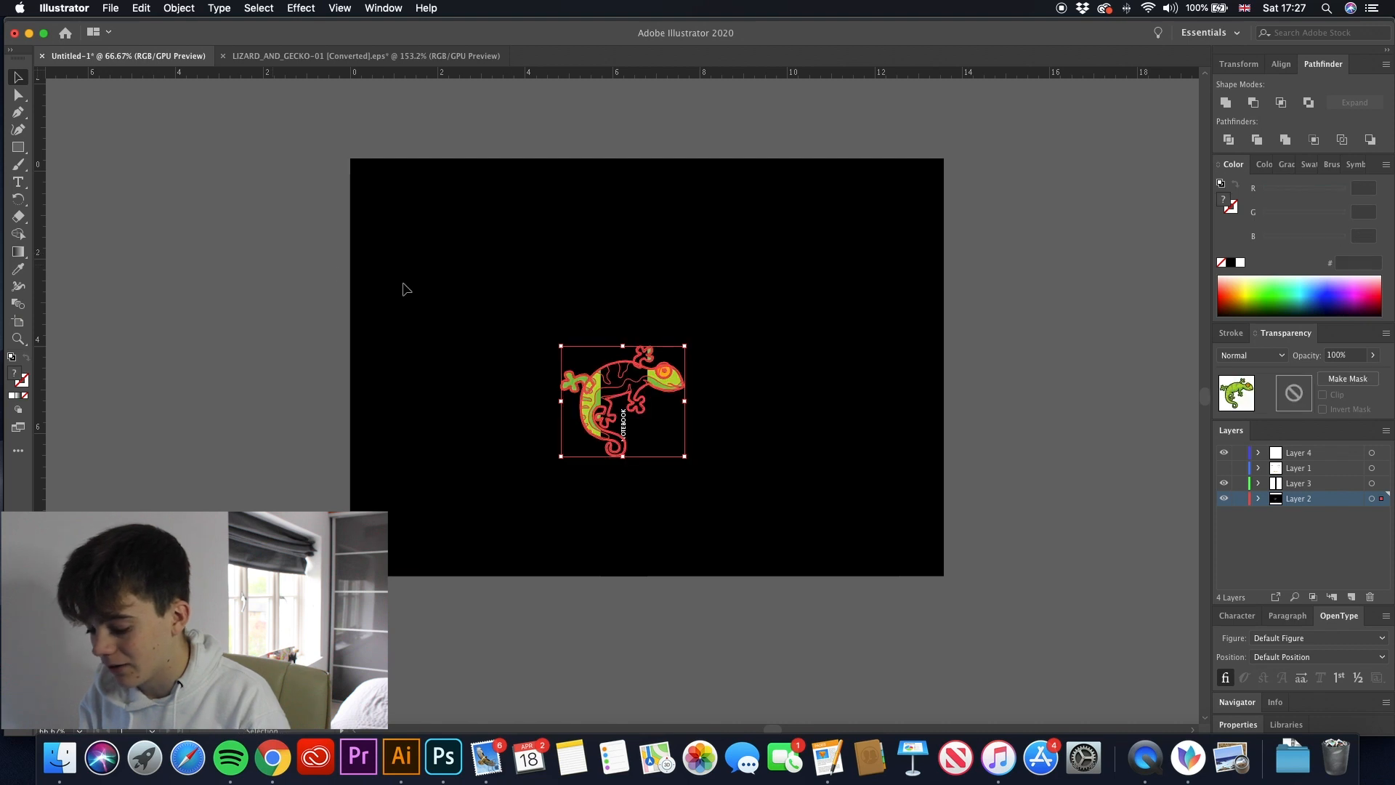
drag(668, 385, 822, 407)
key(super+z)
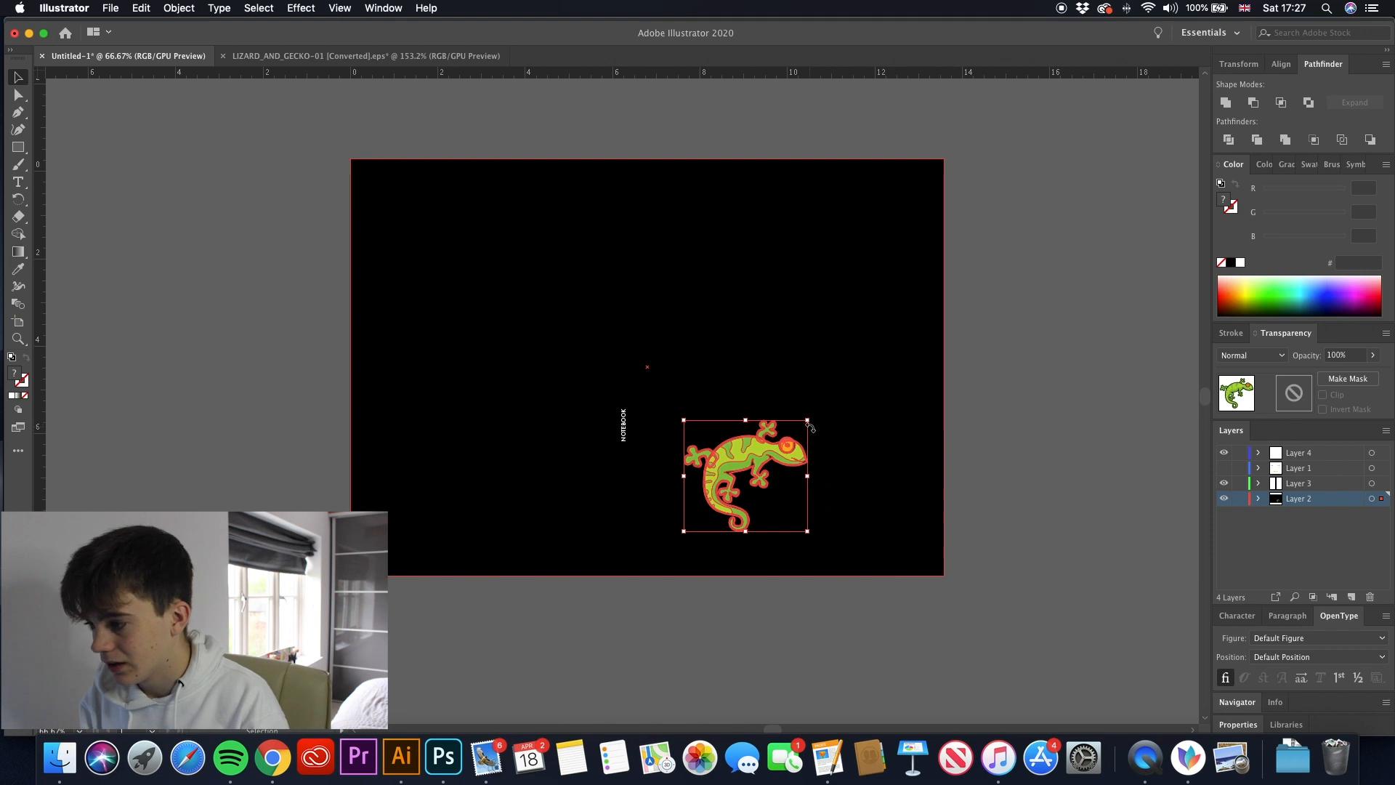
- Enlarge the gecko slightly and move it across so it sits centred in the lower part of the front cover
drag(809, 420, 831, 411)
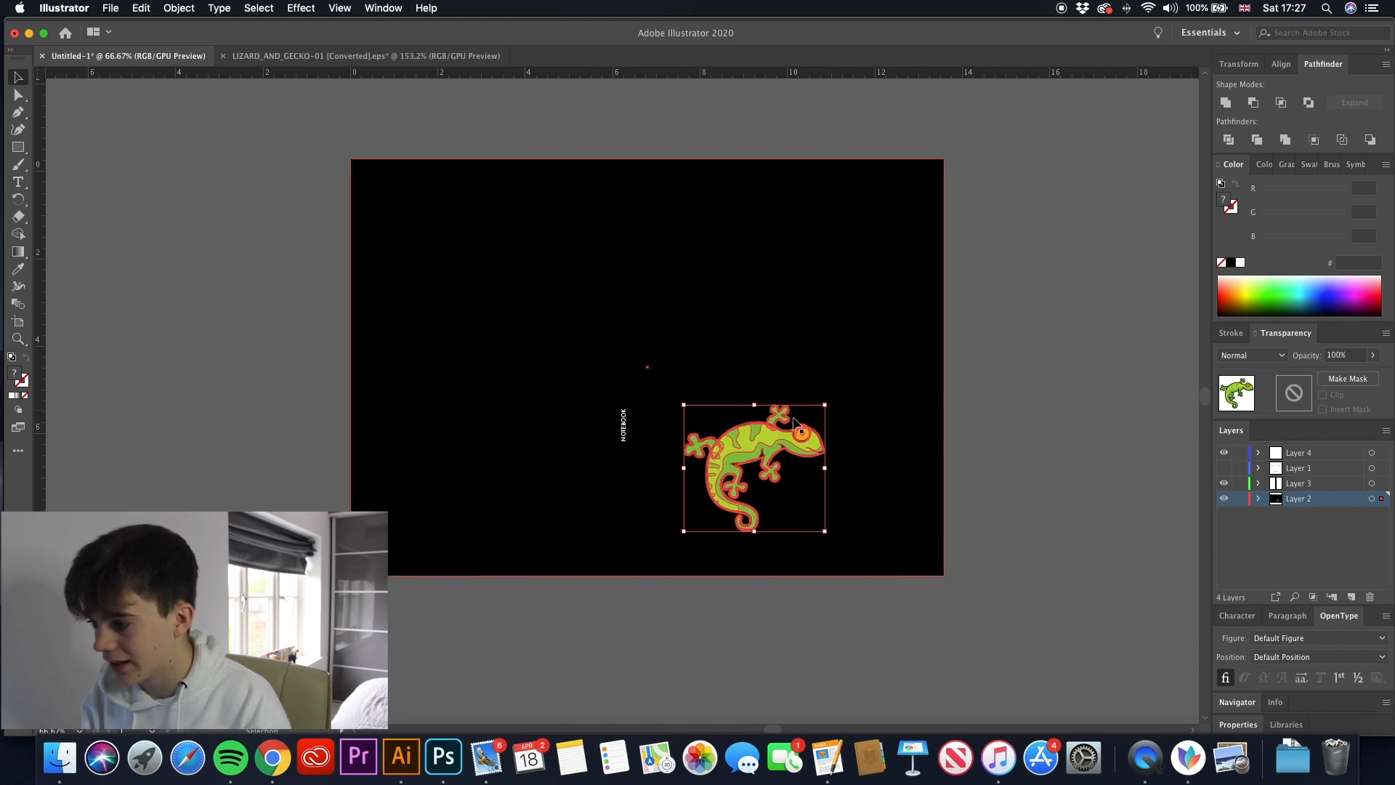
drag(739, 433, 756, 432)
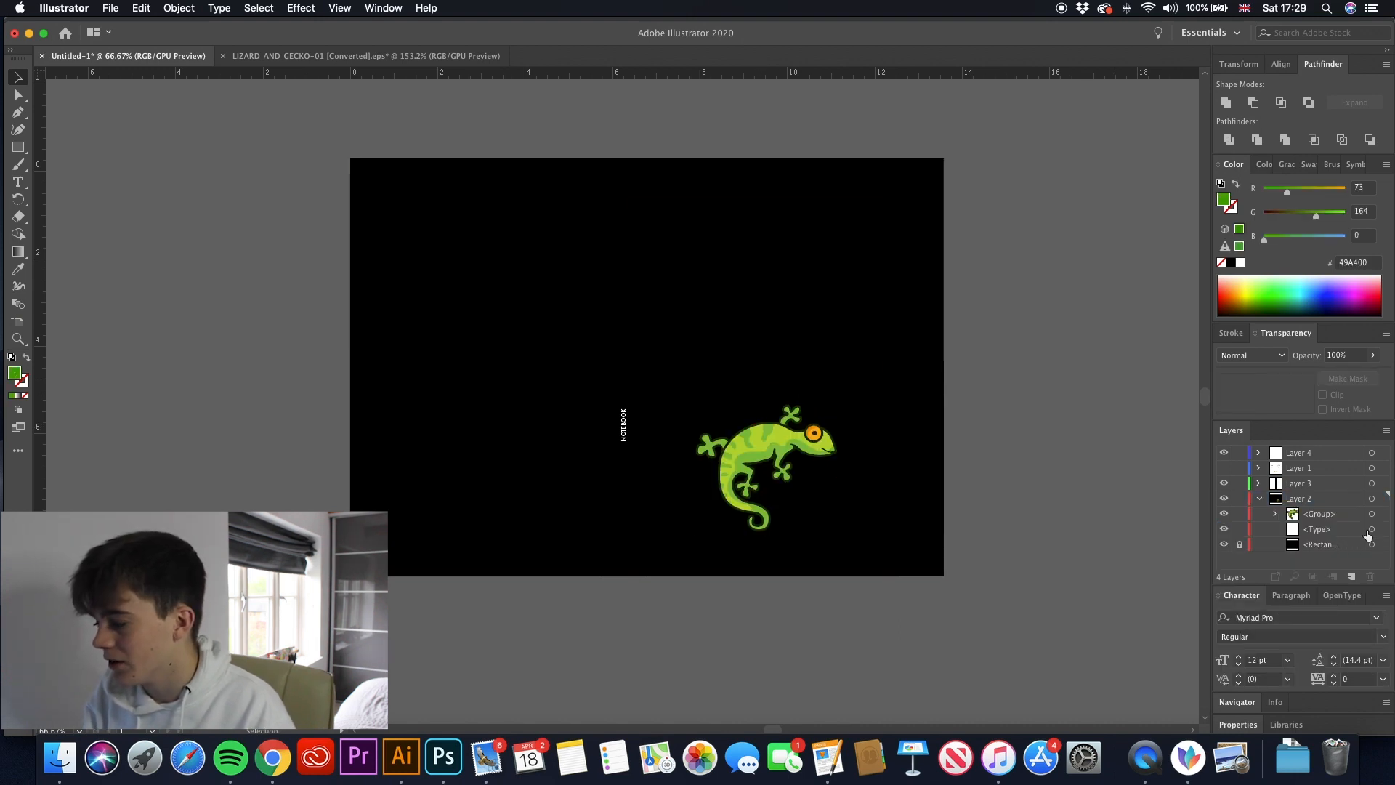
- Make the empty text frame on the front cover ready for typing and set its font to BubbleGum
click(1370, 529)
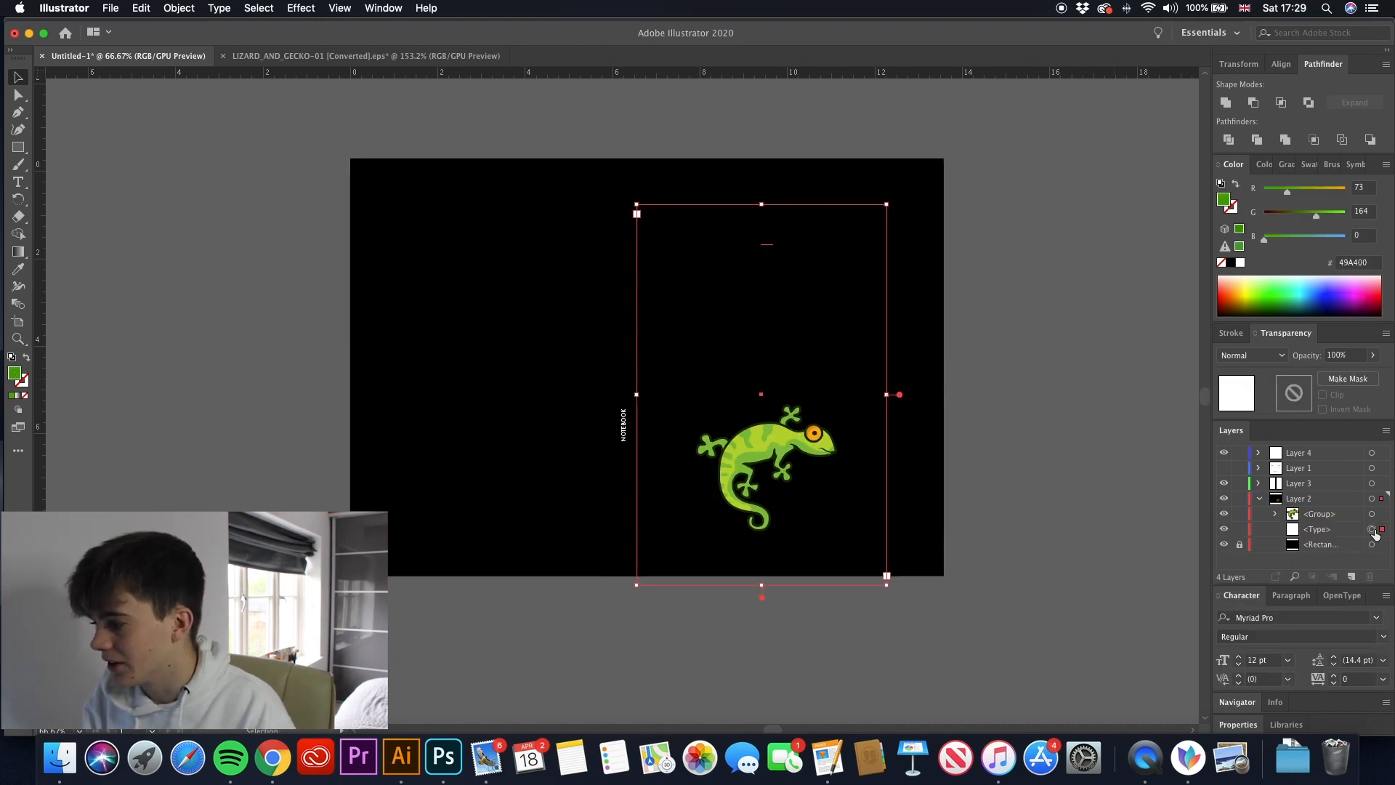
key(t)
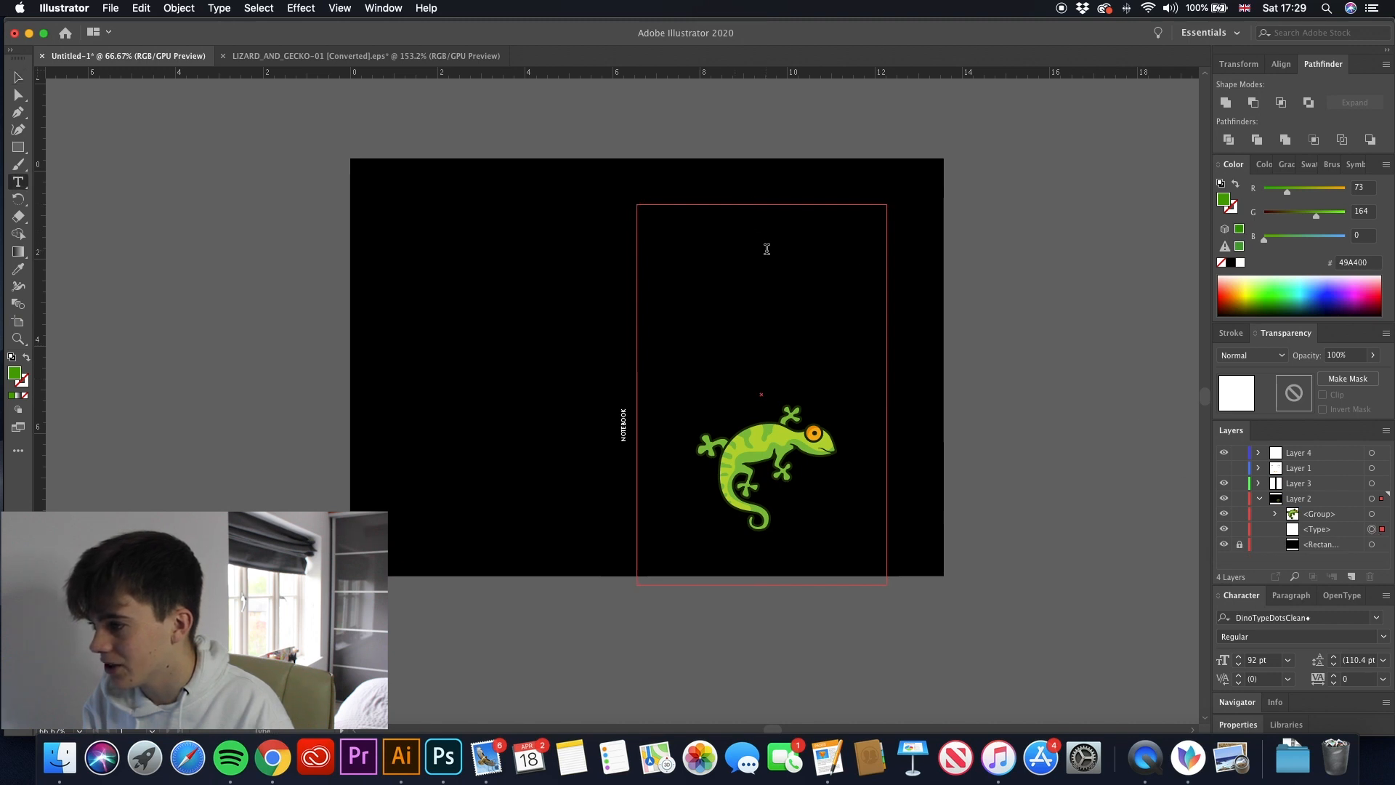
click(1377, 619)
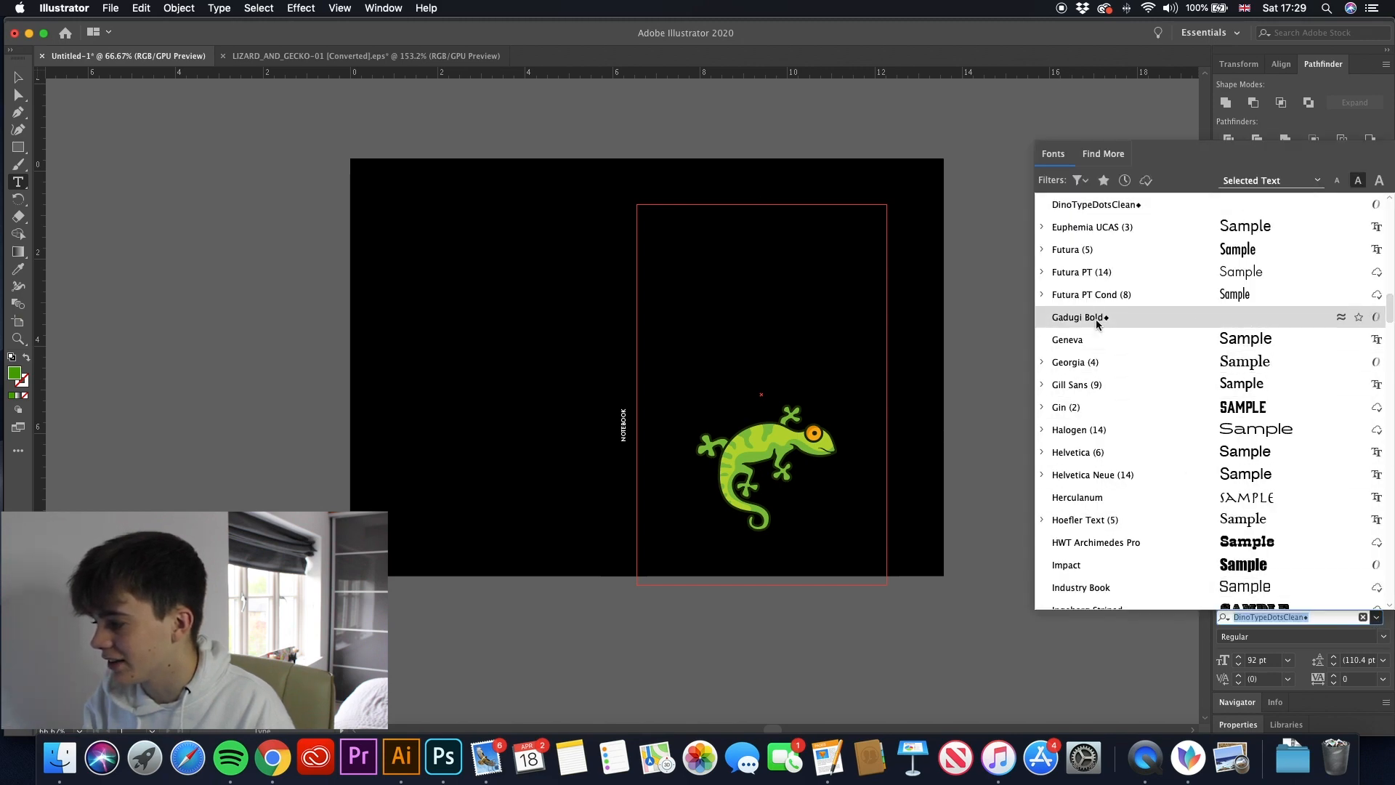
scroll(1083, 326, down, 4)
scroll(1096, 383, down, 2)
scroll(1097, 377, up, 15)
scroll(1099, 385, up, 5)
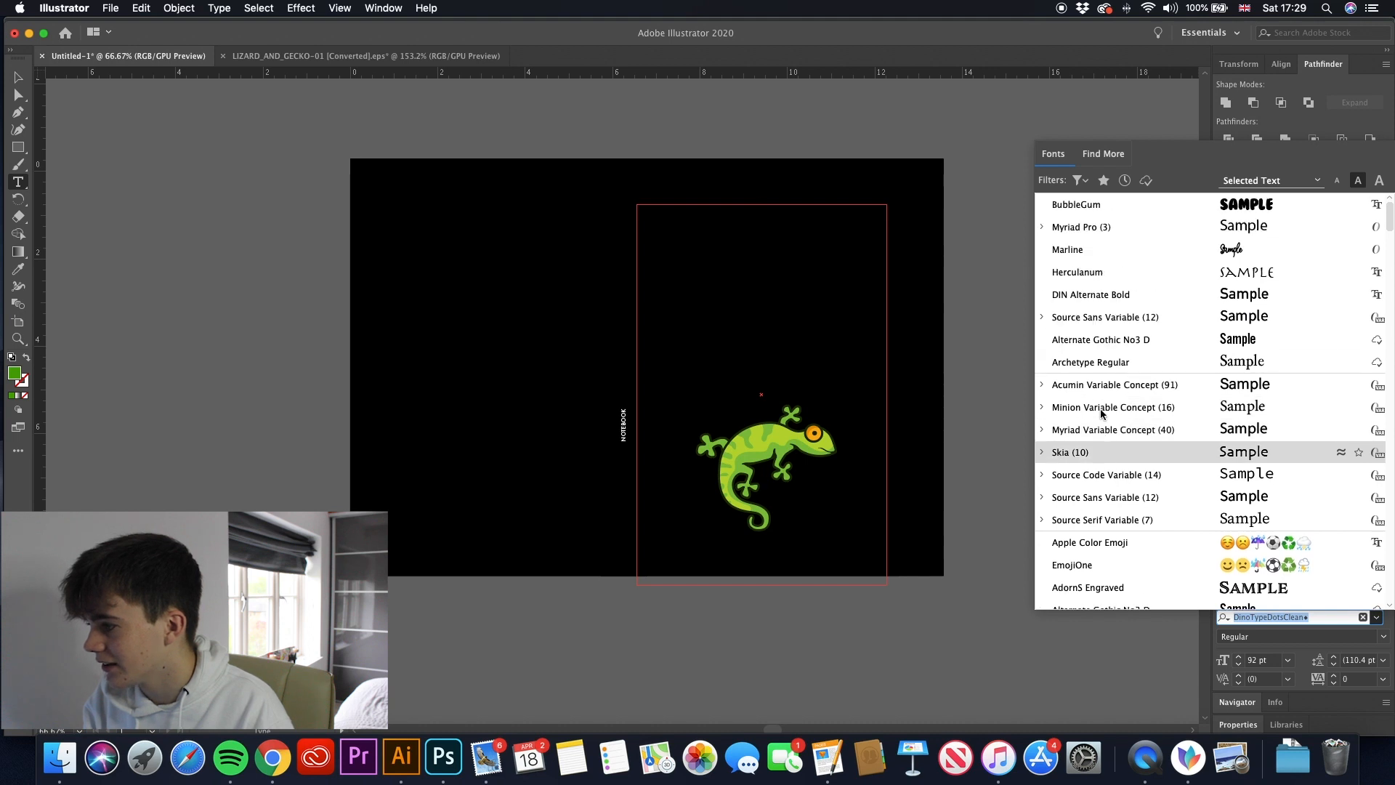
click(1086, 206)
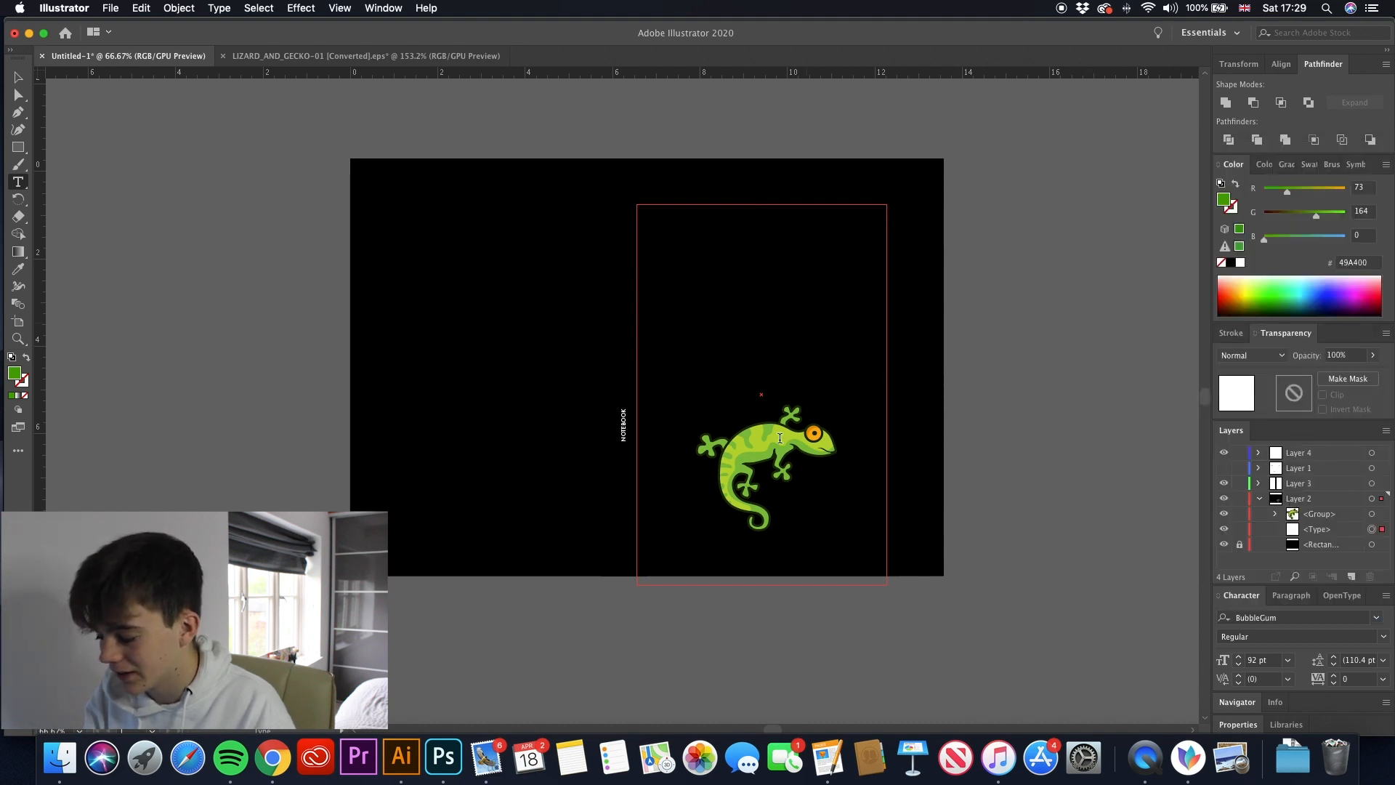
- Check the lizard mug slogan on Pinterest in Chrome, then return to Illustrator and enter I LOVE as the first line
click(272, 757)
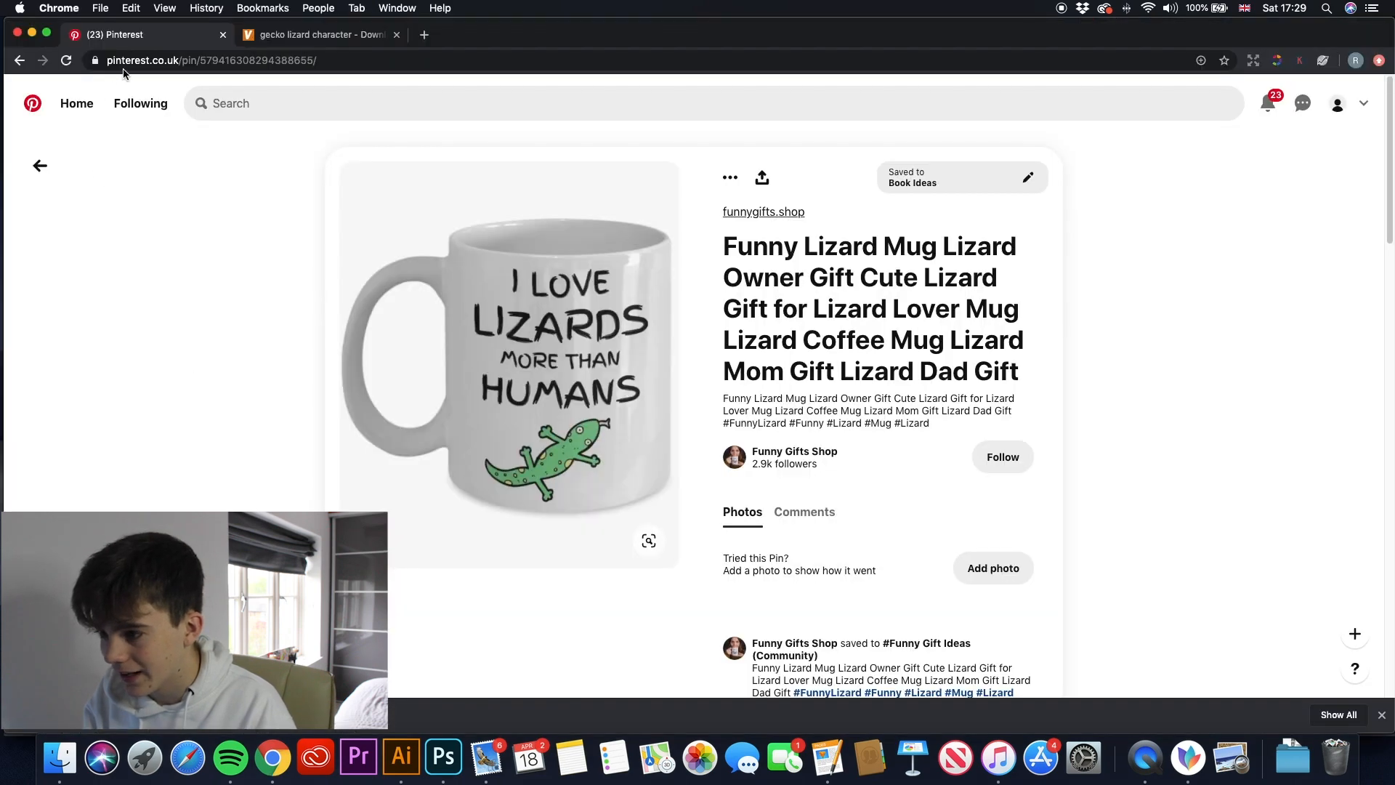
click(401, 757)
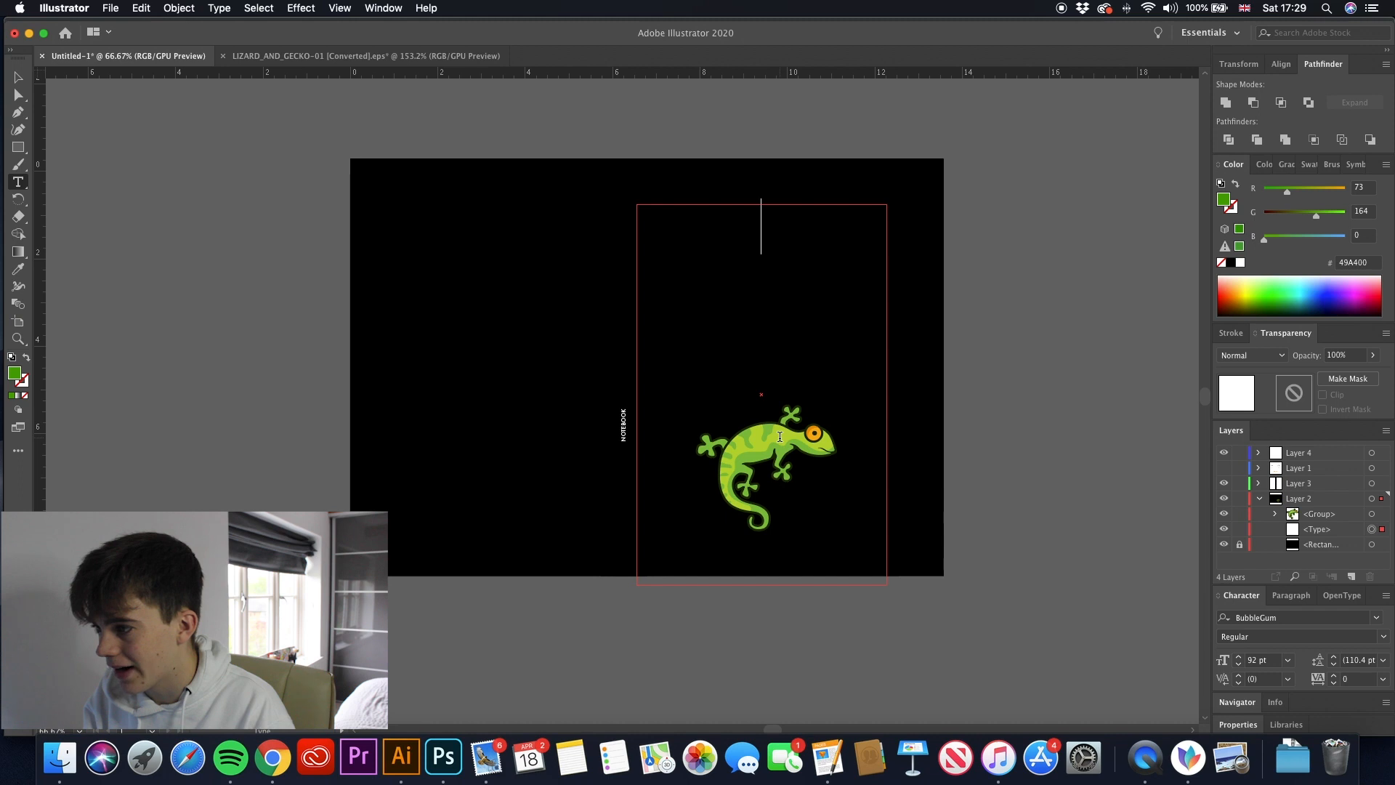
text(I LO)
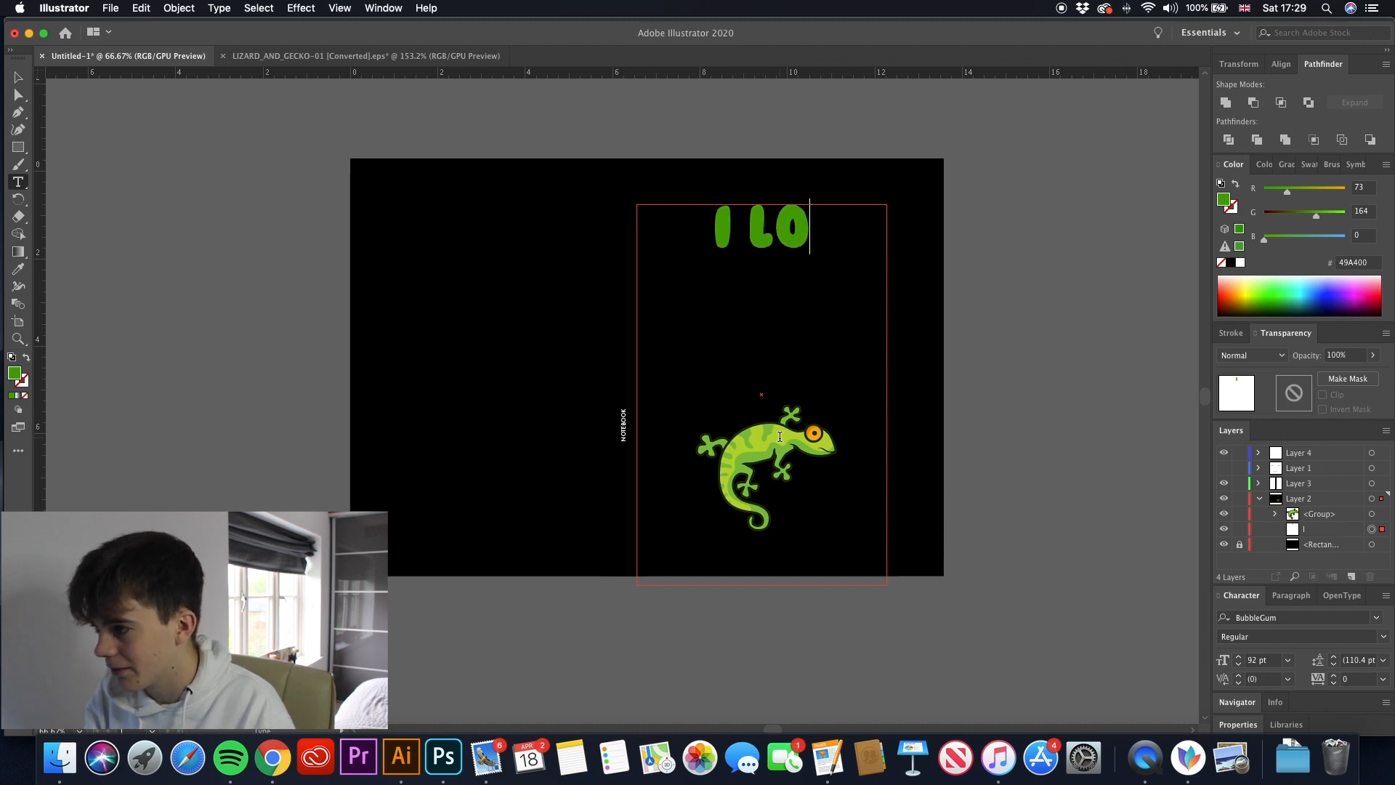
text(ve)
key(Return)
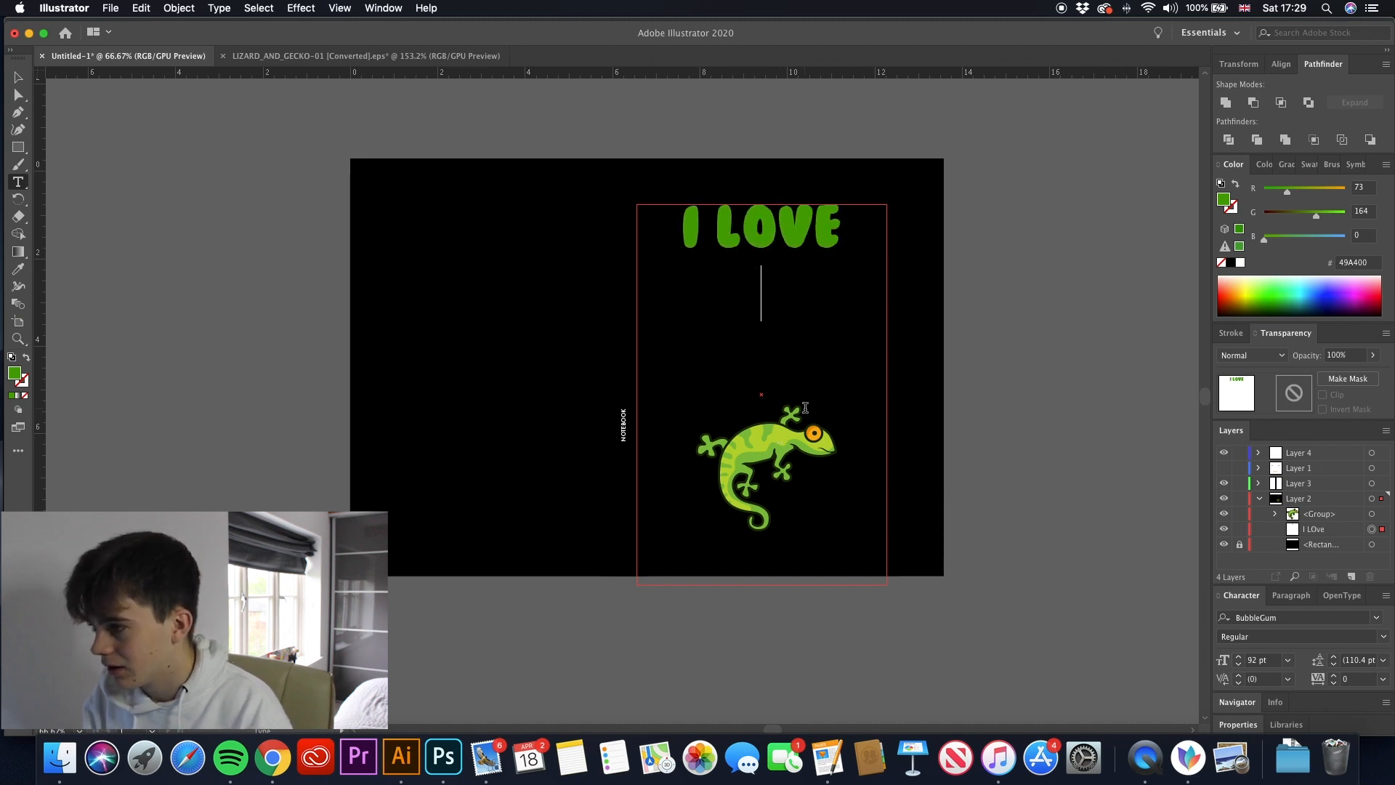
- Continue the slogan with LIZARDS on the second line, followed by MORE THAN
text(lo)
key(BackSpace)
text(izad)
key(BackSpace)
text(r)
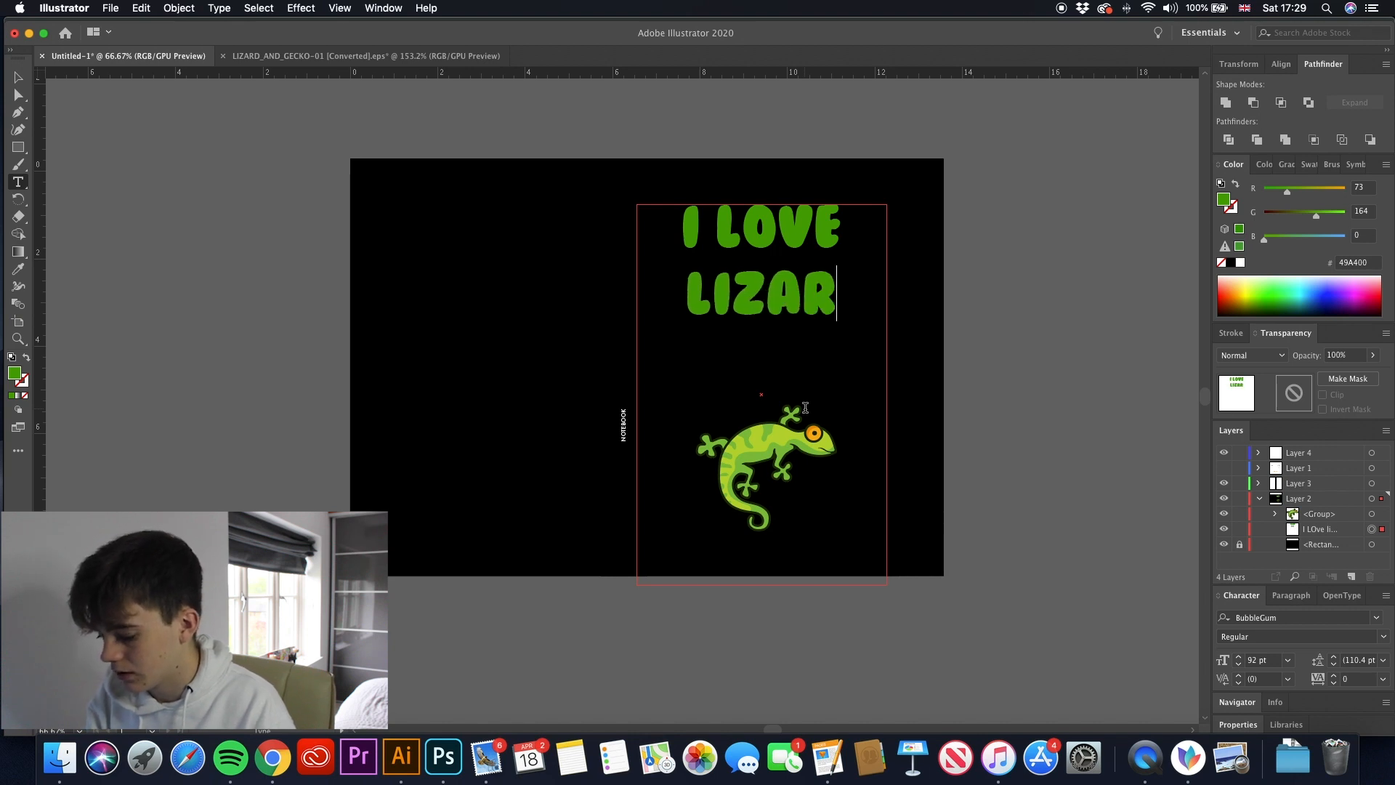
text(dsmoe)
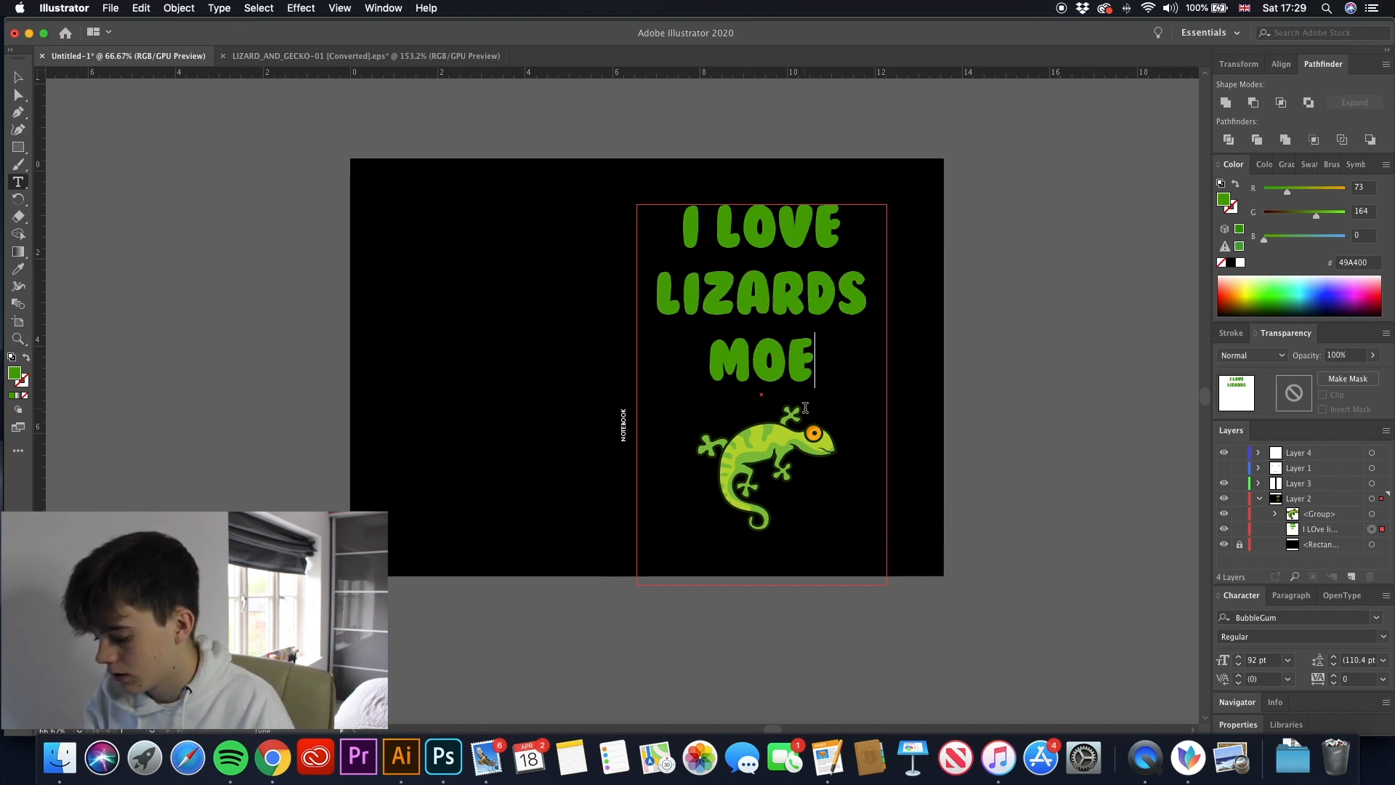
key(BackSpace)
text(re than)
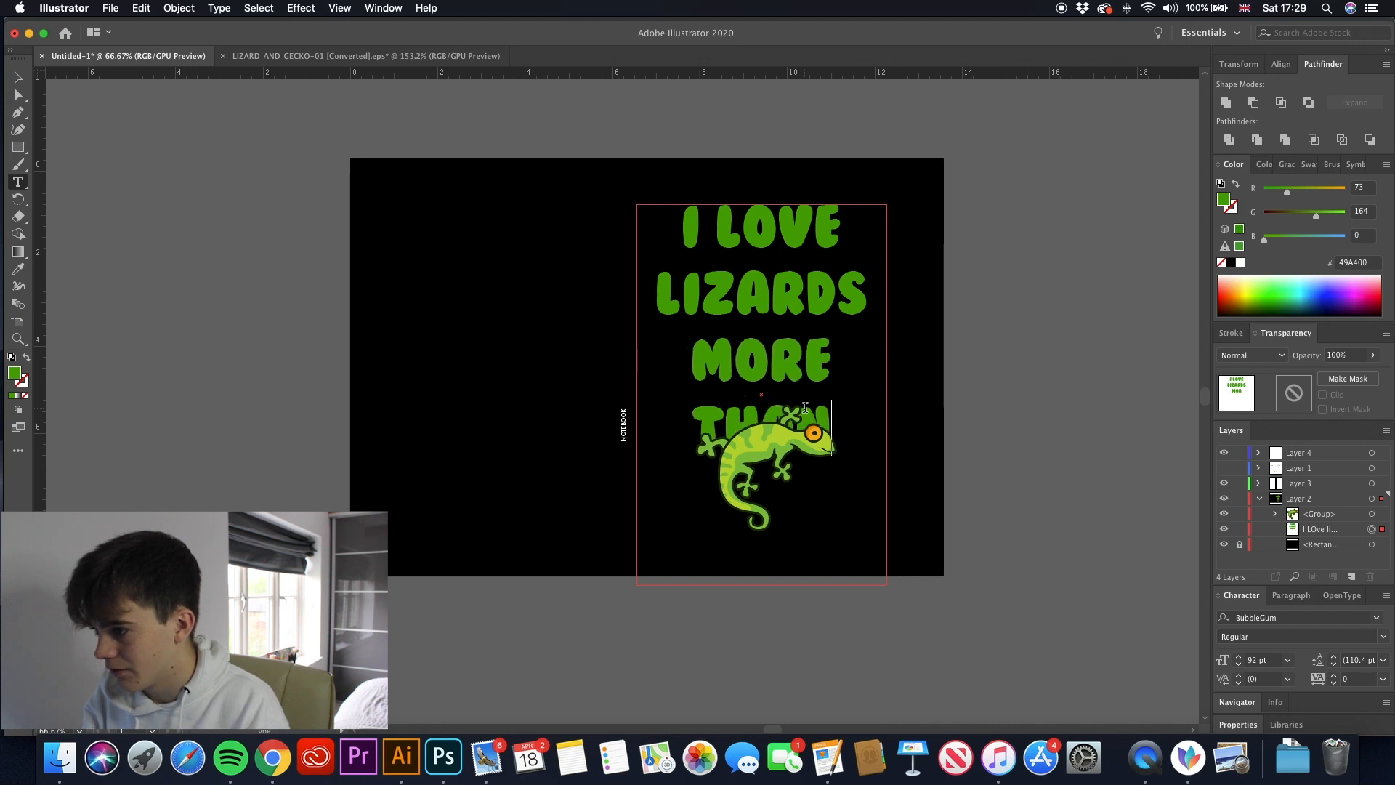
- Reduce the words MORE THAN to 73 pt so they fit together on one line
drag(835, 430, 690, 363)
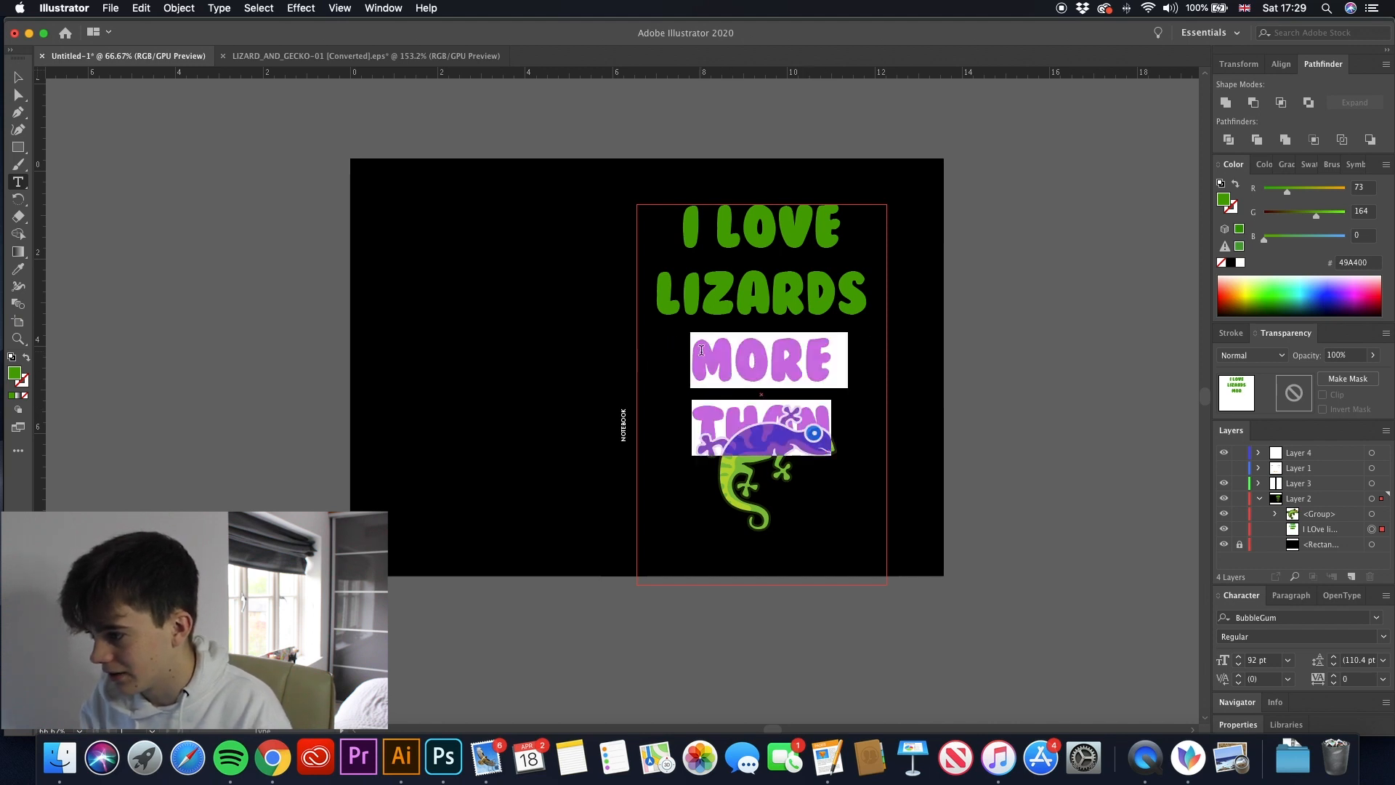
click(1237, 664)
click(1238, 664)
click(1238, 664)
click(1238, 664)
click(1238, 664)
click(1238, 664)
click(1237, 664)
click(686, 407)
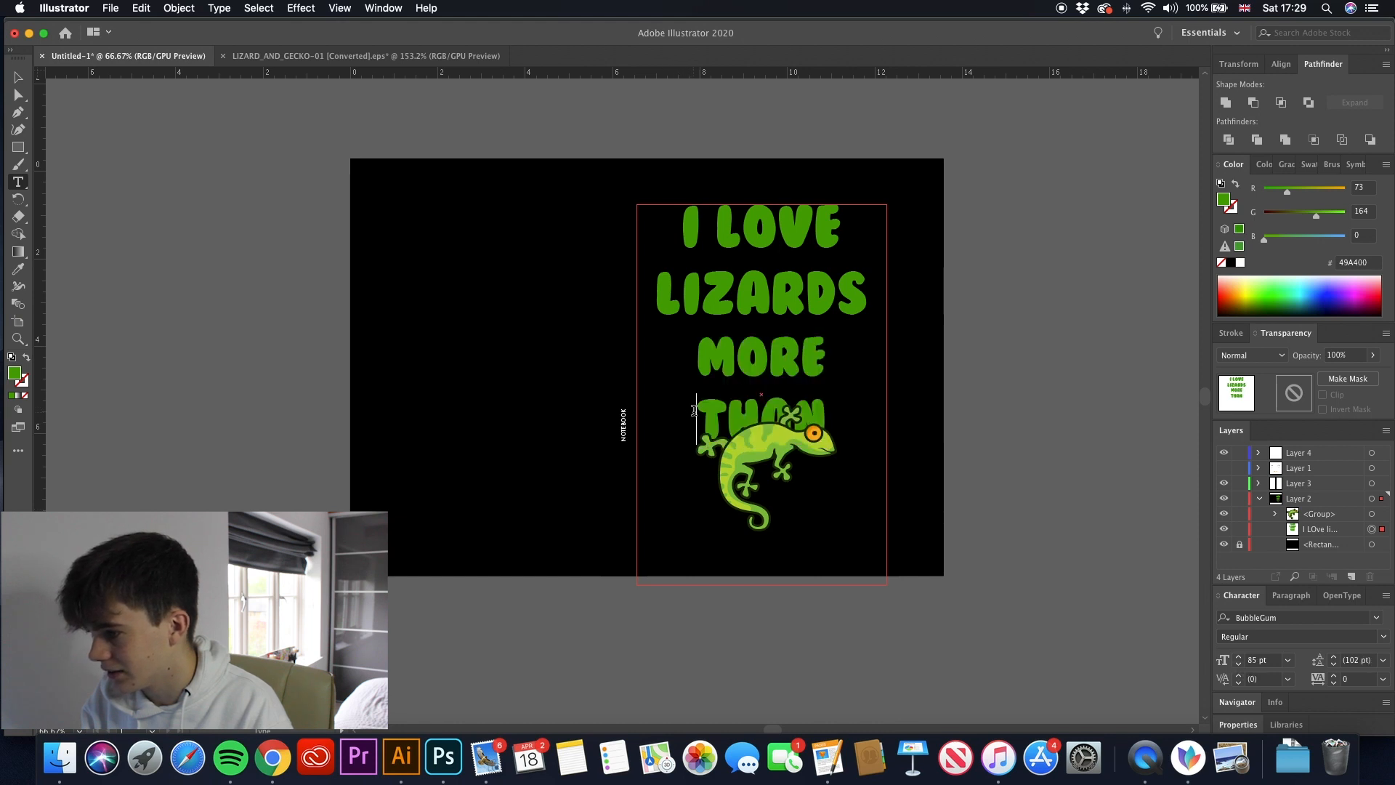
click(1238, 664)
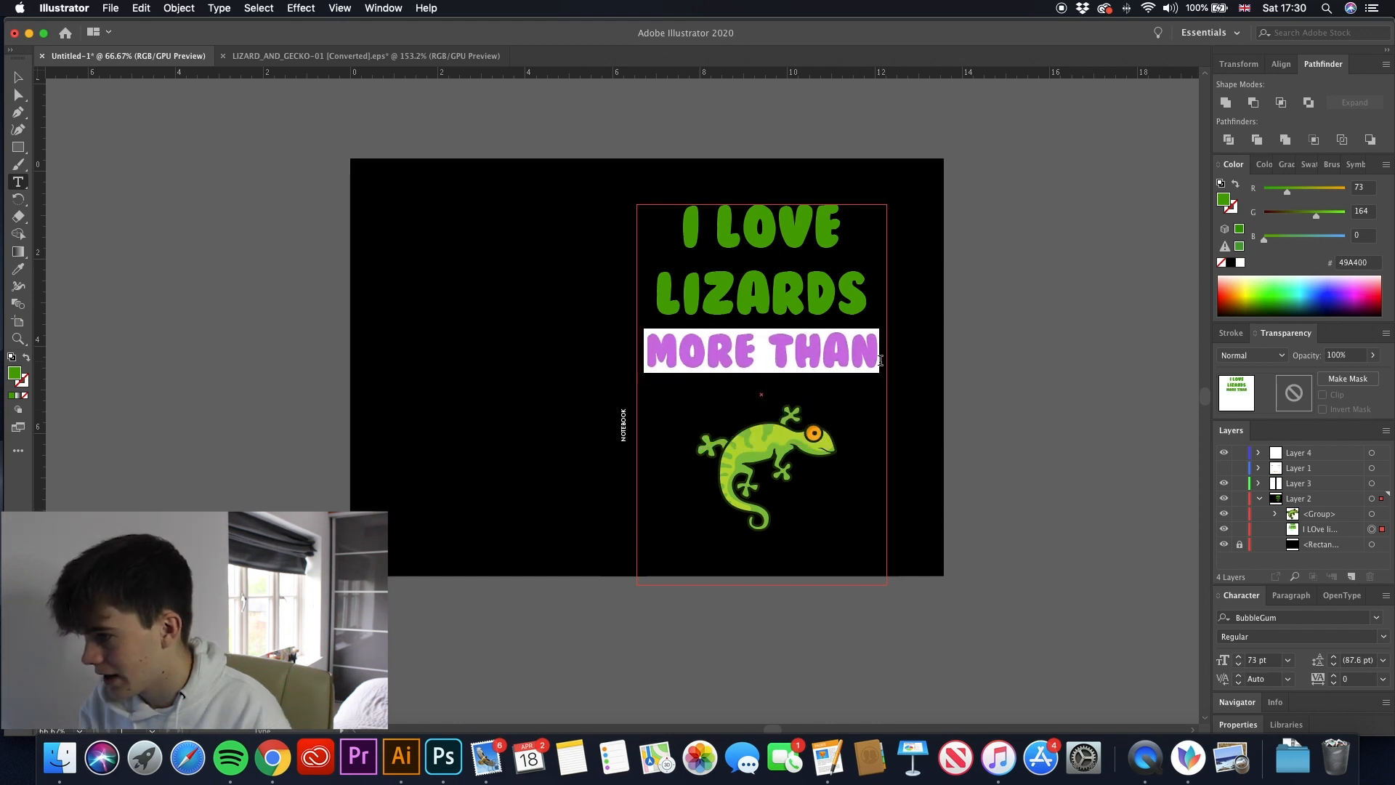
click(880, 359)
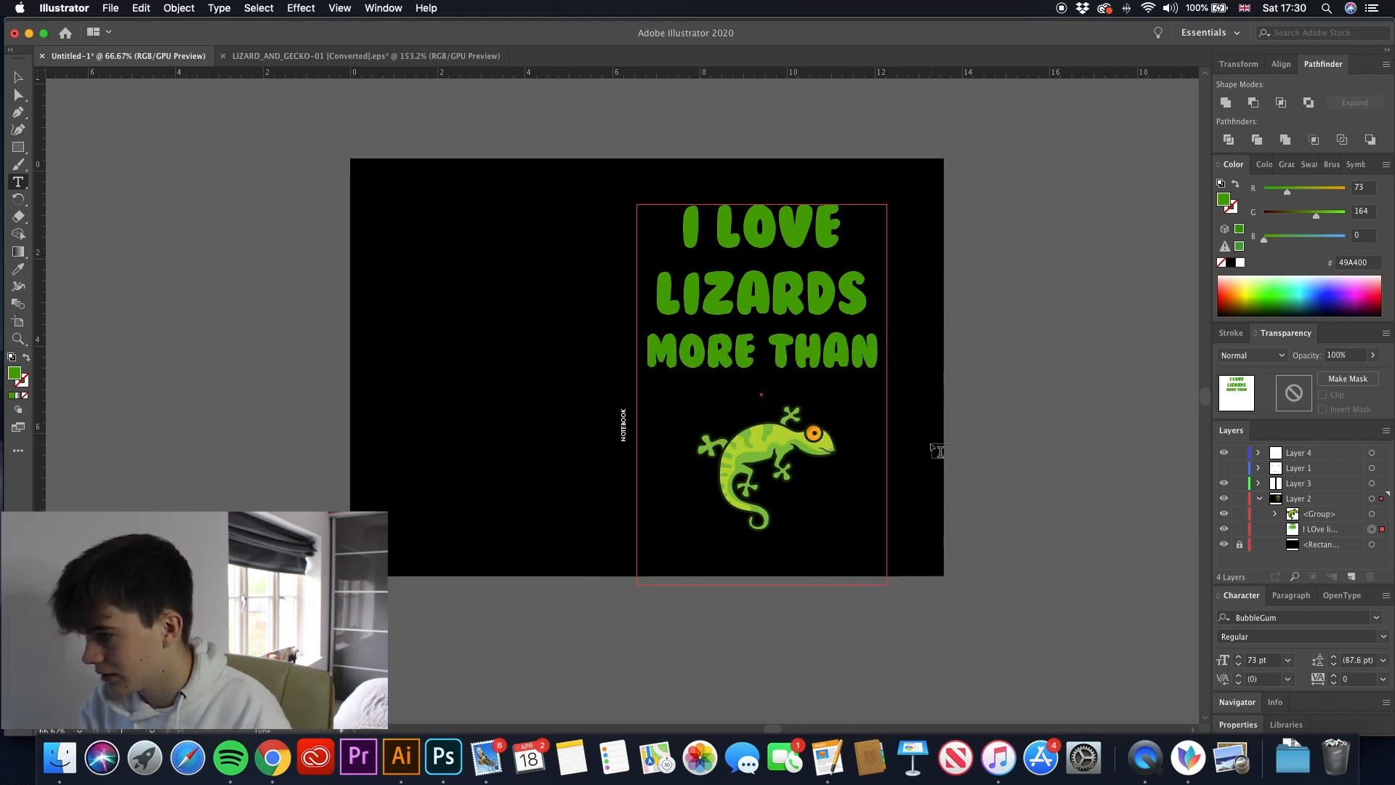
- Add HUMANS as the last line of the slogan and set its font size to 92 pt
text(HUMANS)
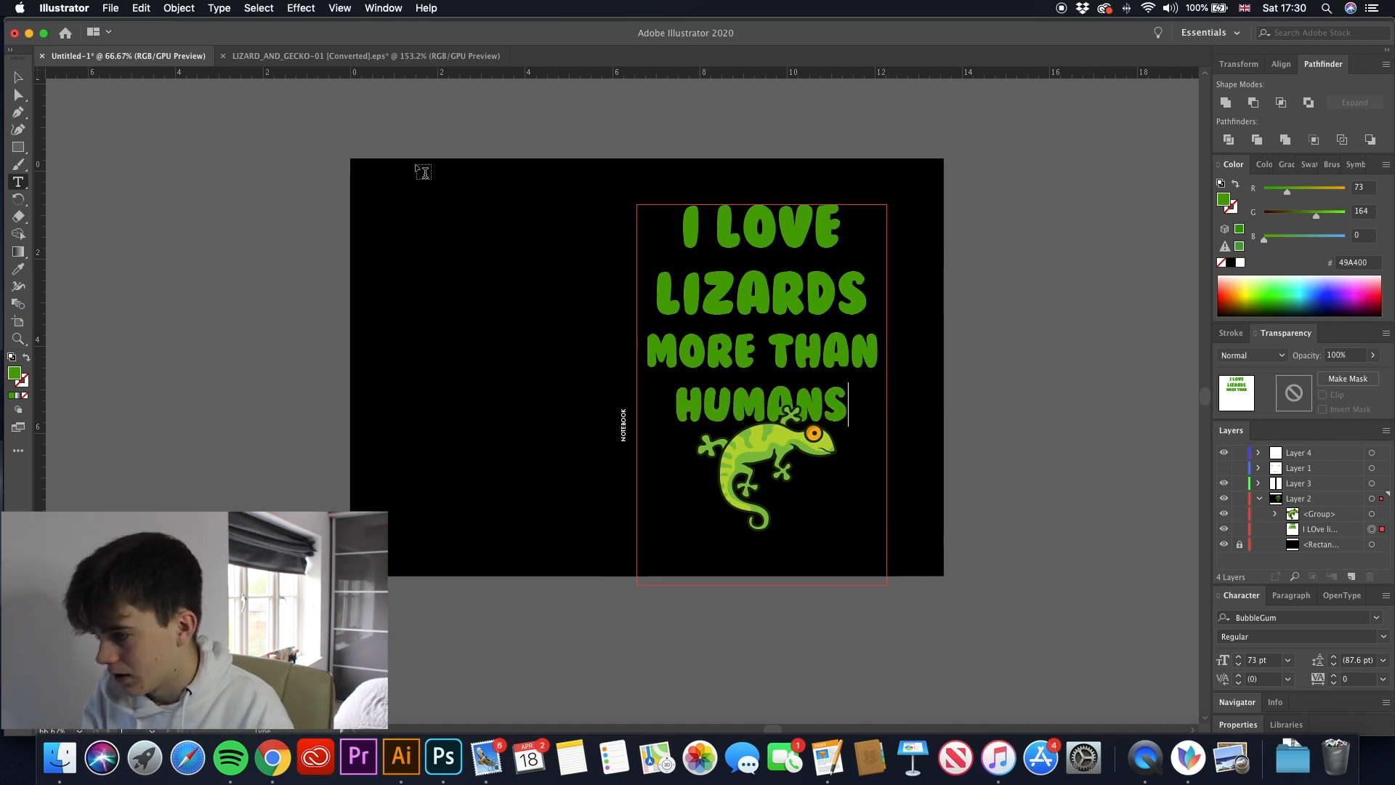
click(18, 77)
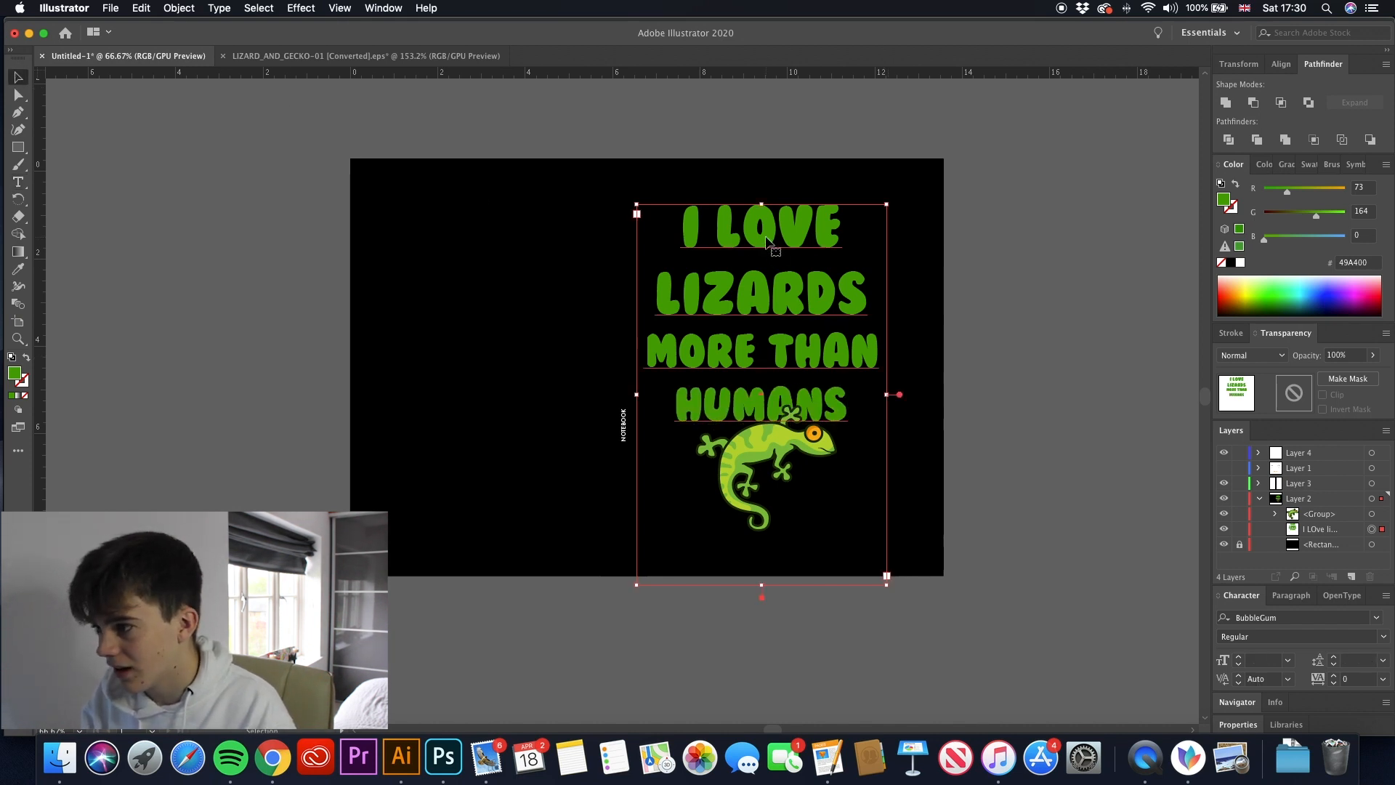
double_click(743, 396)
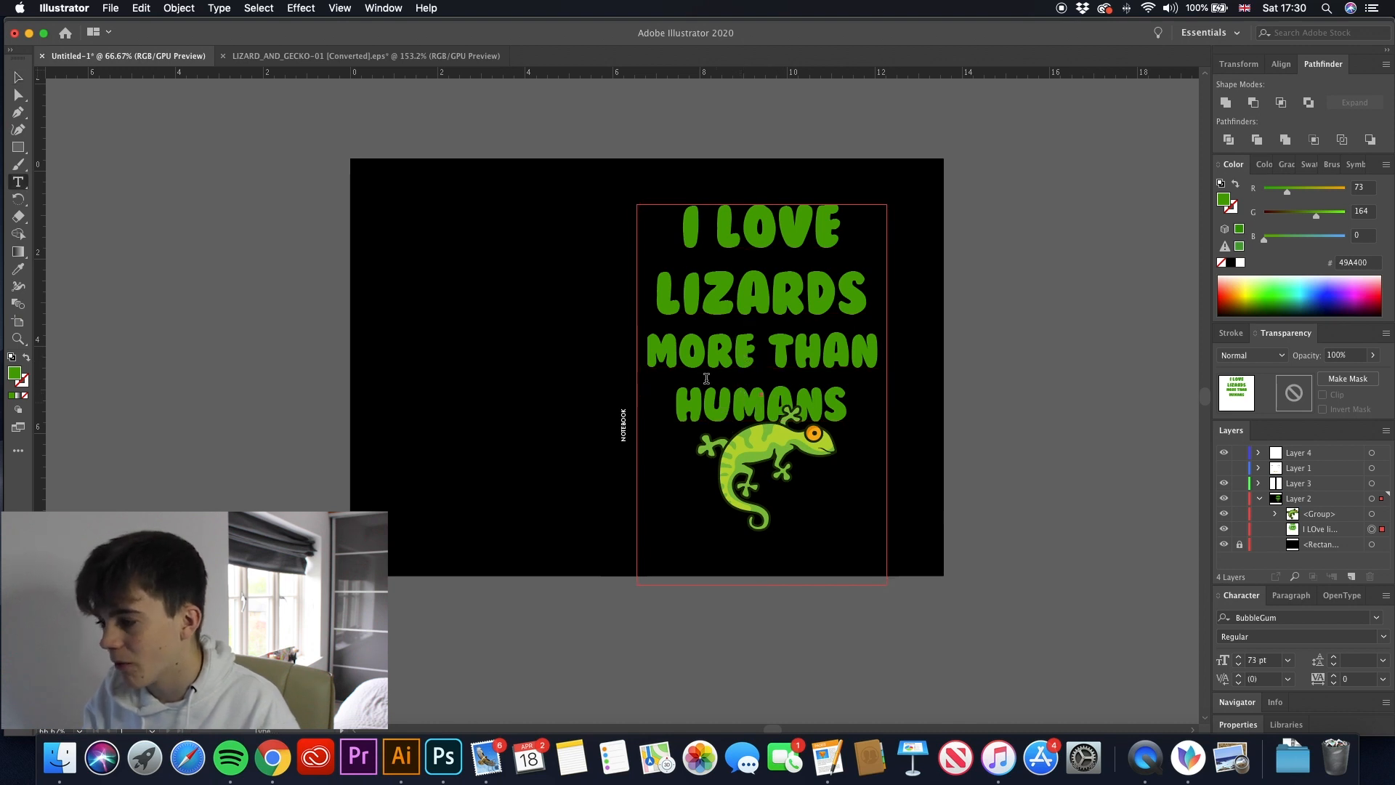
drag(676, 404, 944, 459)
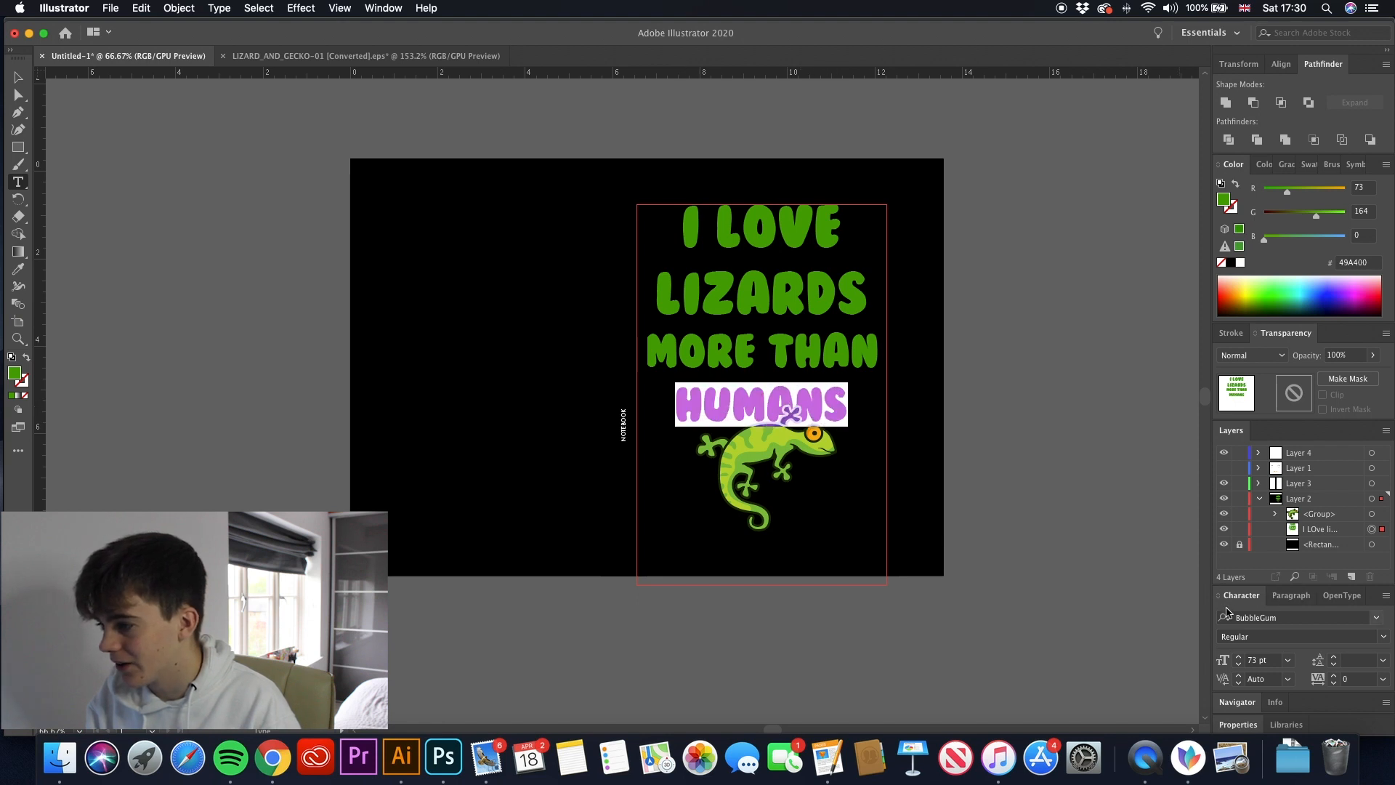
click(1239, 657)
click(1239, 657)
click(1239, 657)
click(1239, 657)
click(1239, 657)
click(1239, 656)
click(1239, 657)
click(1239, 657)
click(1239, 657)
click(1239, 656)
click(1239, 656)
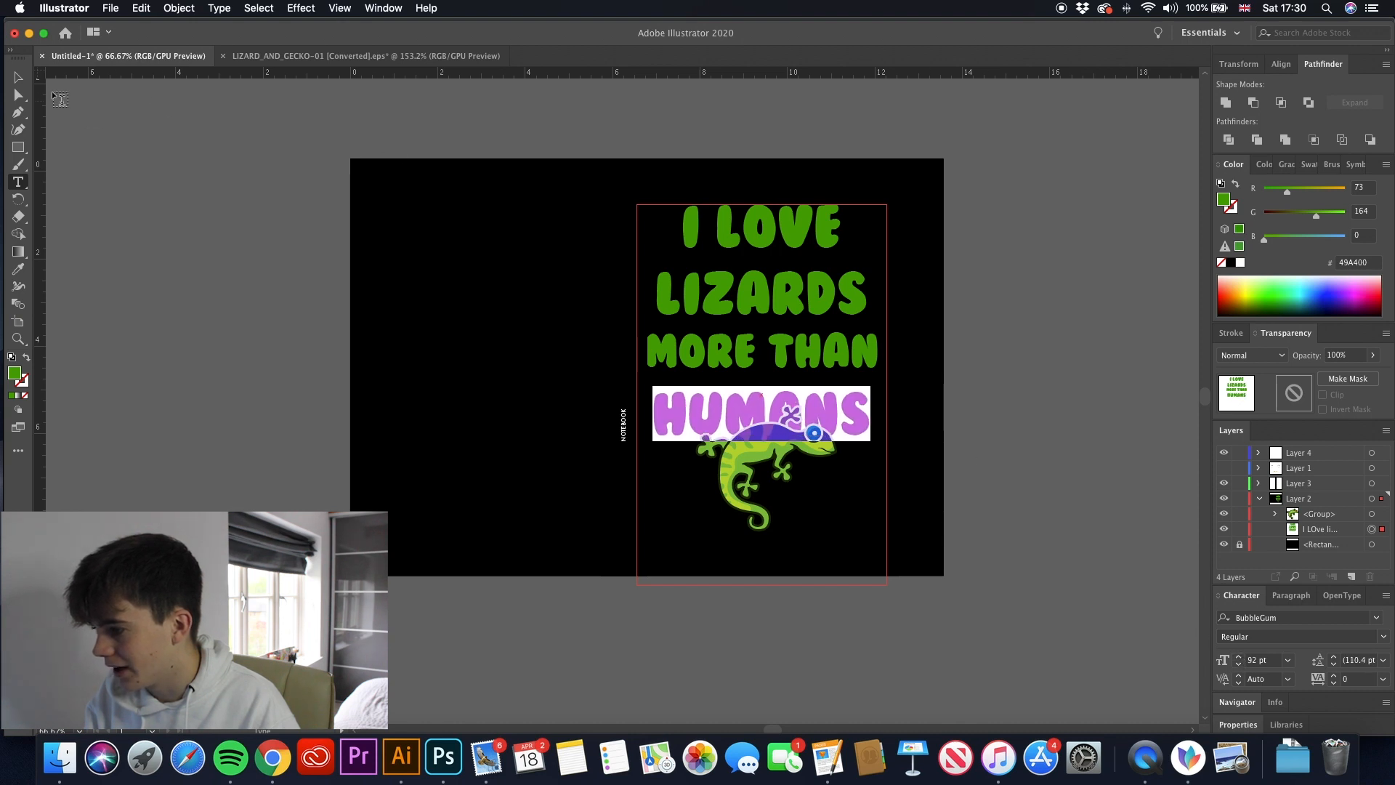
- Reduce the I LOVE line to the same 73 pt size as the MORE THAN line
click(19, 77)
double_click(755, 231)
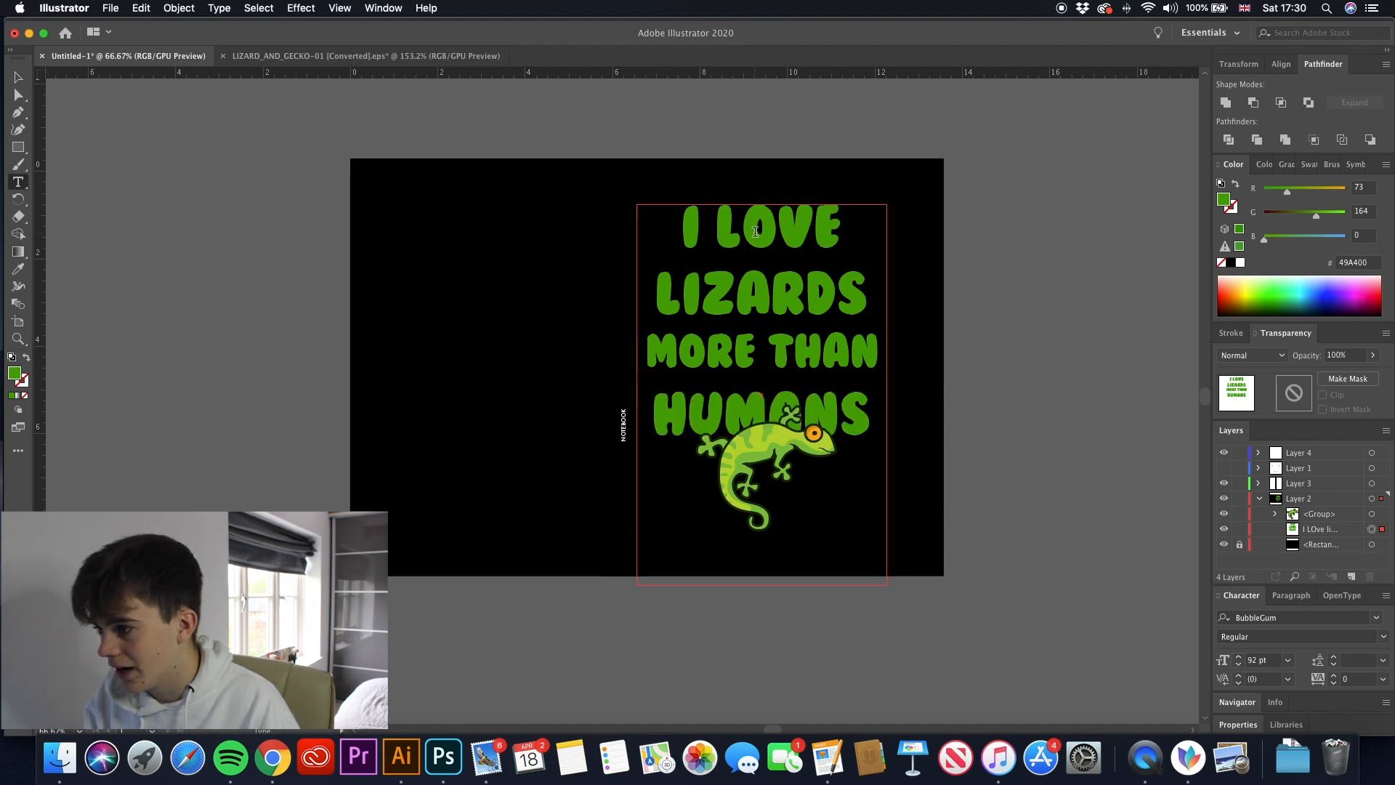
triple_click(756, 231)
click(740, 350)
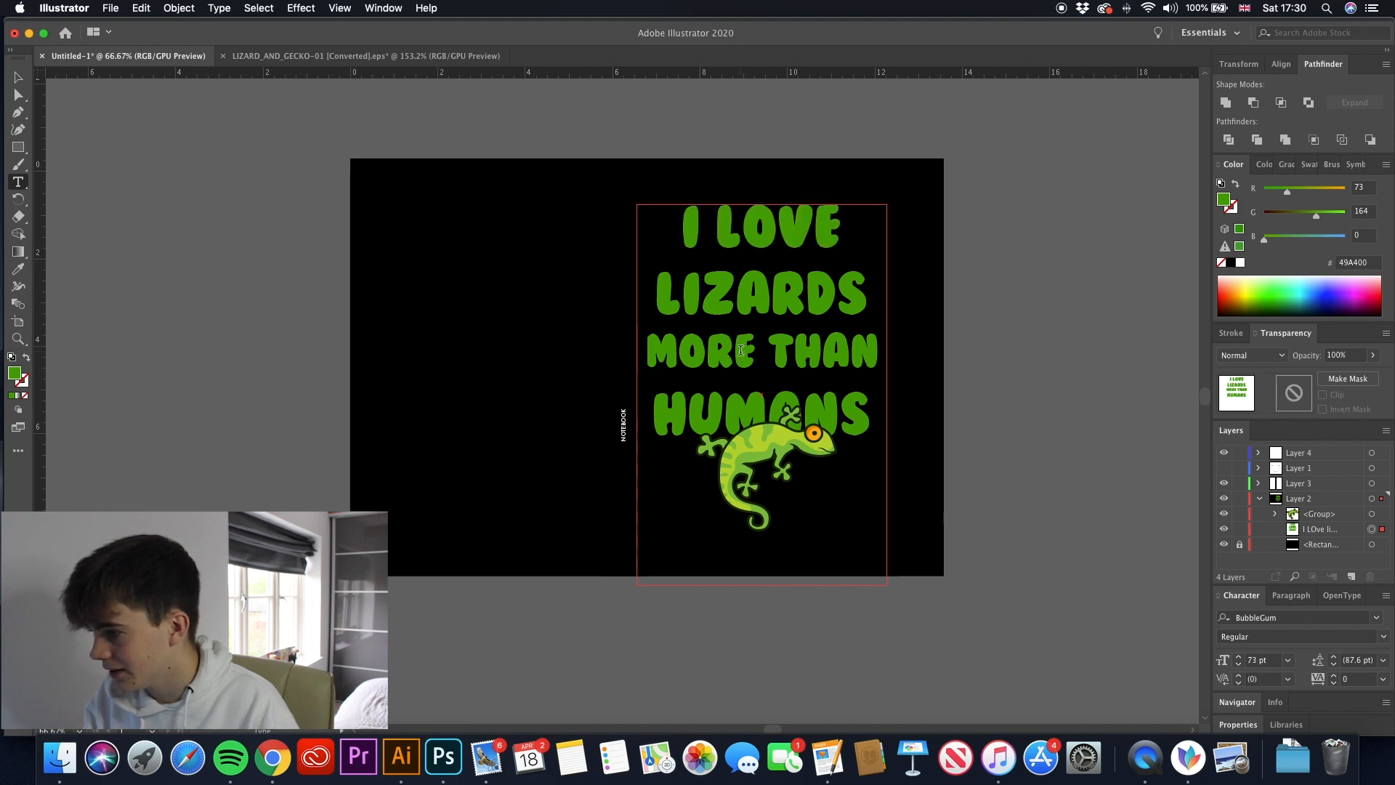
triple_click(768, 235)
click(1239, 665)
click(1238, 665)
click(1238, 664)
click(1239, 665)
click(1239, 665)
click(1238, 665)
click(1238, 665)
click(1239, 665)
click(1238, 665)
click(1239, 664)
click(1239, 665)
- Tighten the leading of the whole slogan to 96 pt and deselect the text
key(super+a)
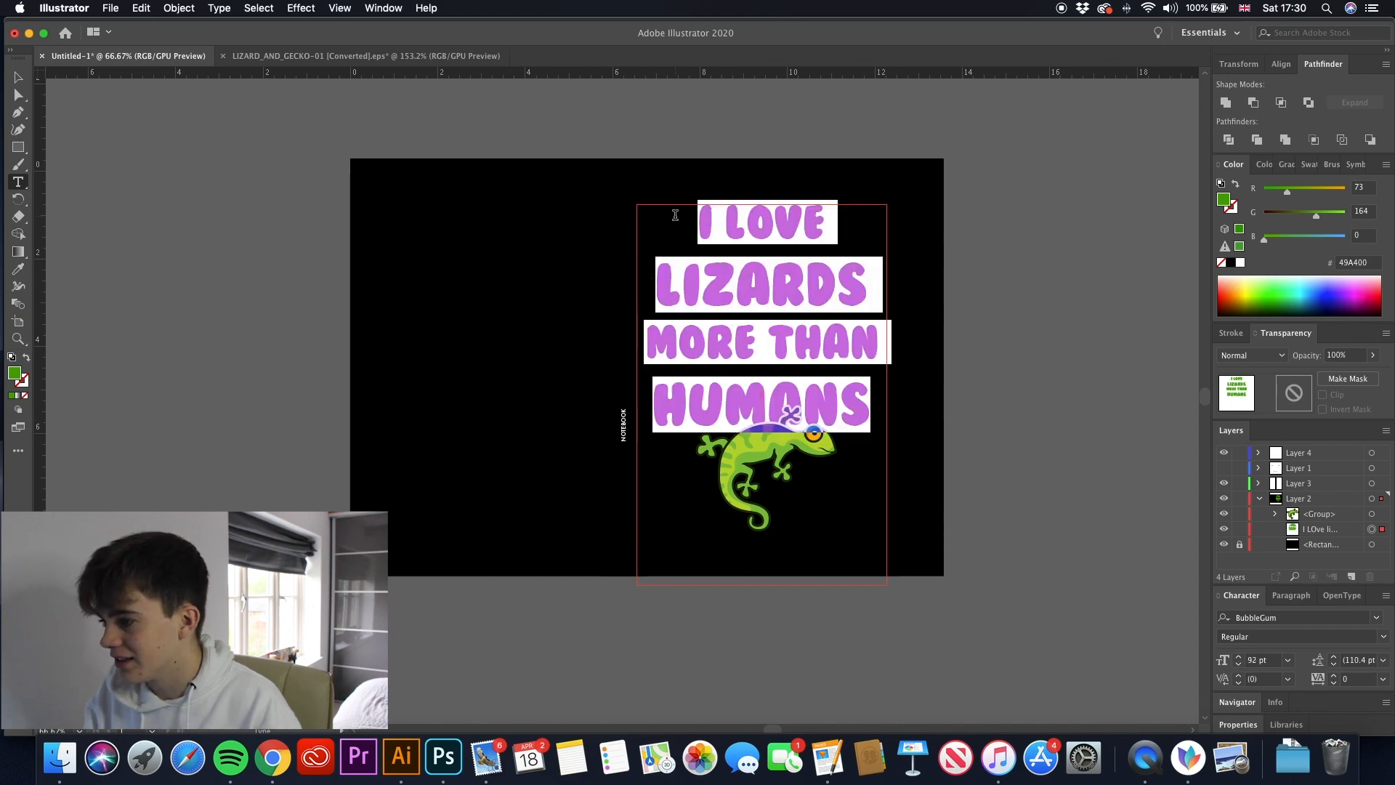
click(1335, 664)
click(1333, 665)
click(1333, 665)
click(1333, 665)
click(1333, 665)
click(1333, 665)
click(1333, 665)
click(18, 77)
click(181, 188)
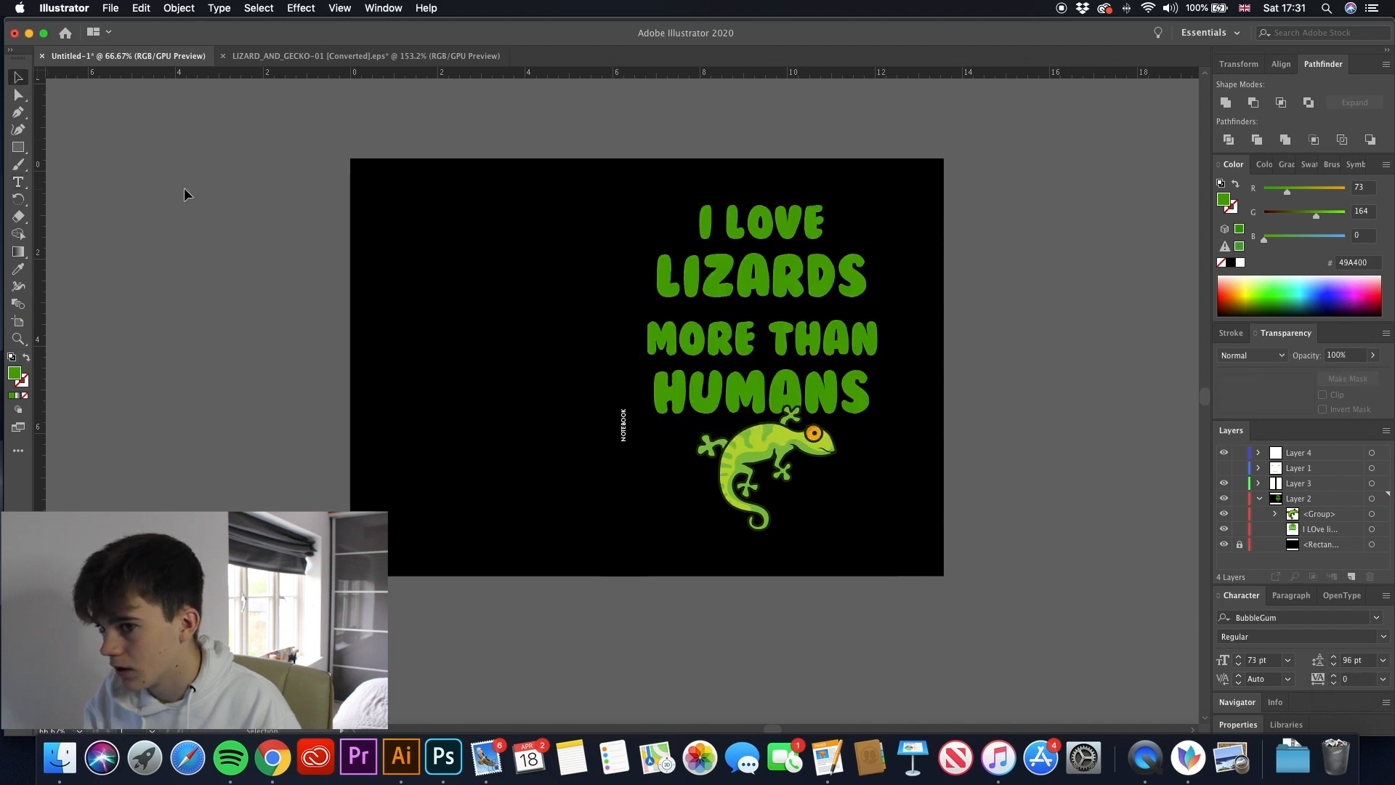
- Set the leading of the MORE THAN line to 82 pt to close the gap below LIZARDS
click(658, 341)
click(650, 332)
click(812, 346)
triple_click(814, 350)
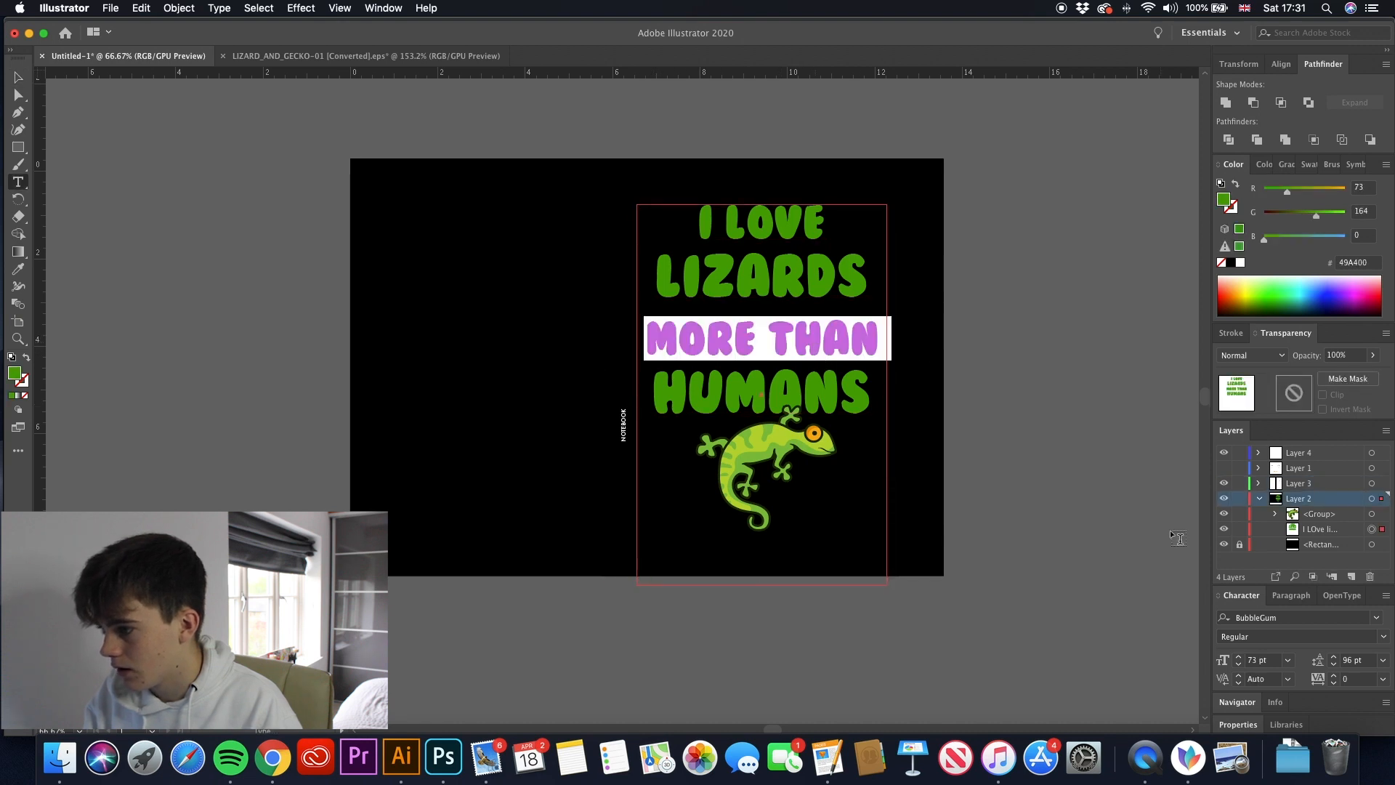
click(1334, 663)
click(1333, 664)
click(1334, 664)
click(1334, 664)
click(1334, 664)
click(1334, 664)
click(1334, 664)
click(1334, 664)
click(1334, 664)
click(1333, 663)
click(1334, 664)
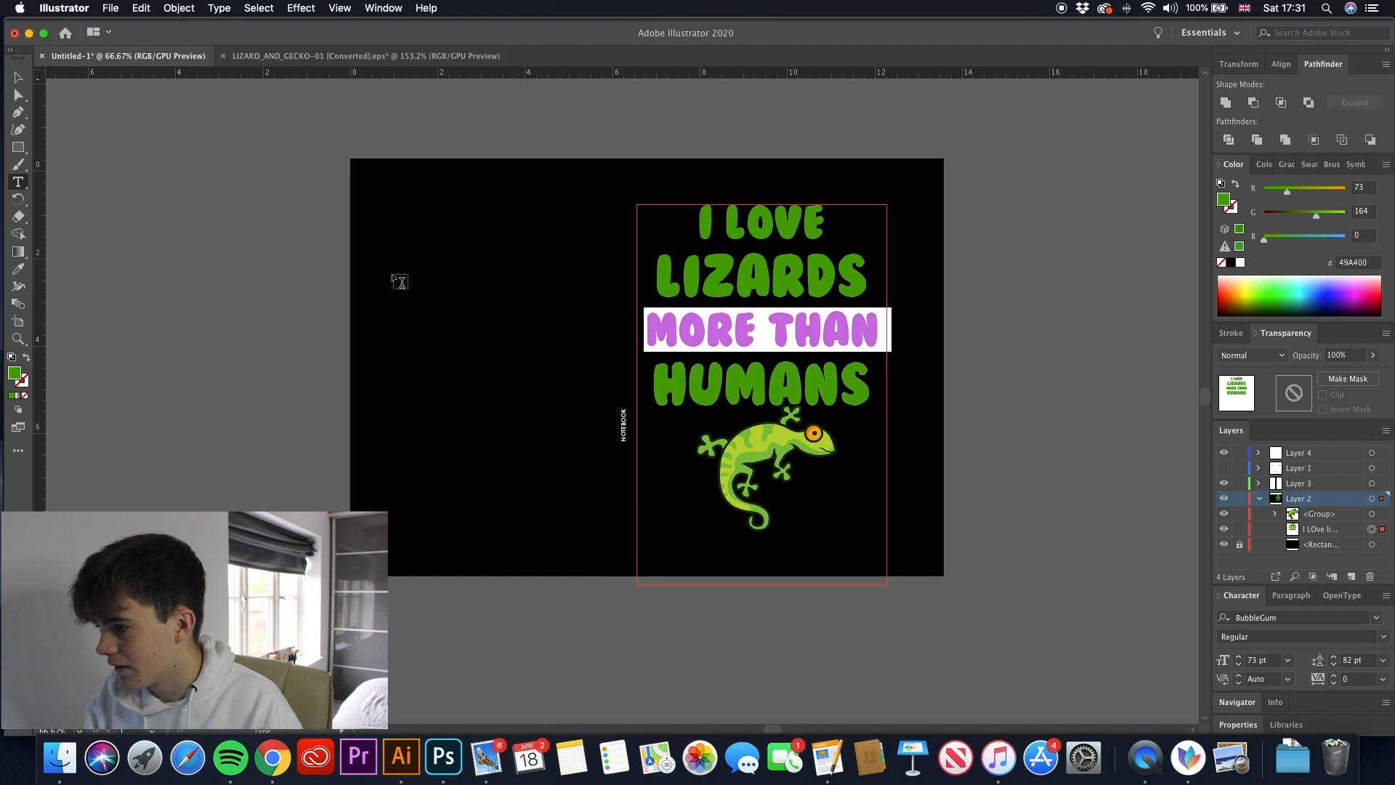
click(18, 77)
click(215, 202)
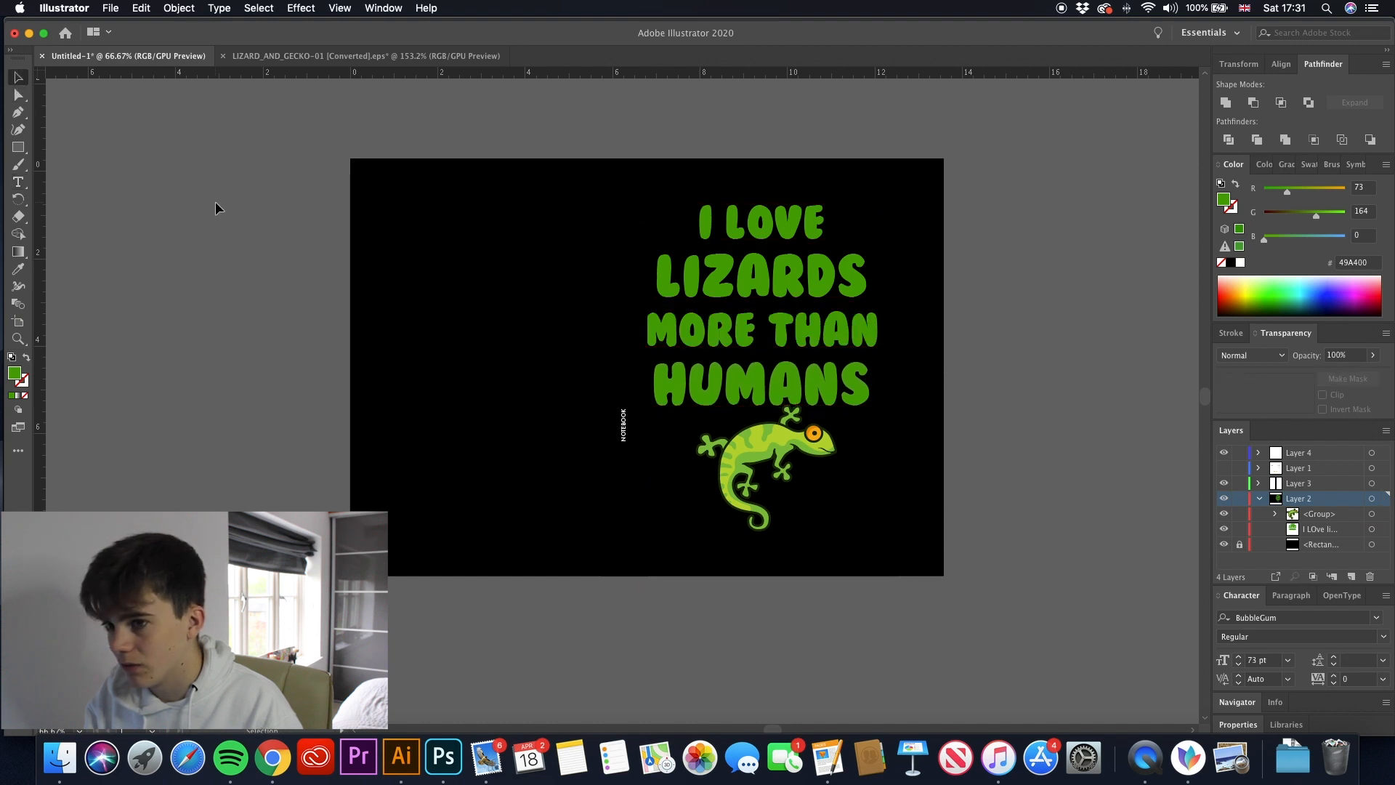
- Shrink the gecko slightly and move it down so it sits clear below the word HUMANS
click(807, 422)
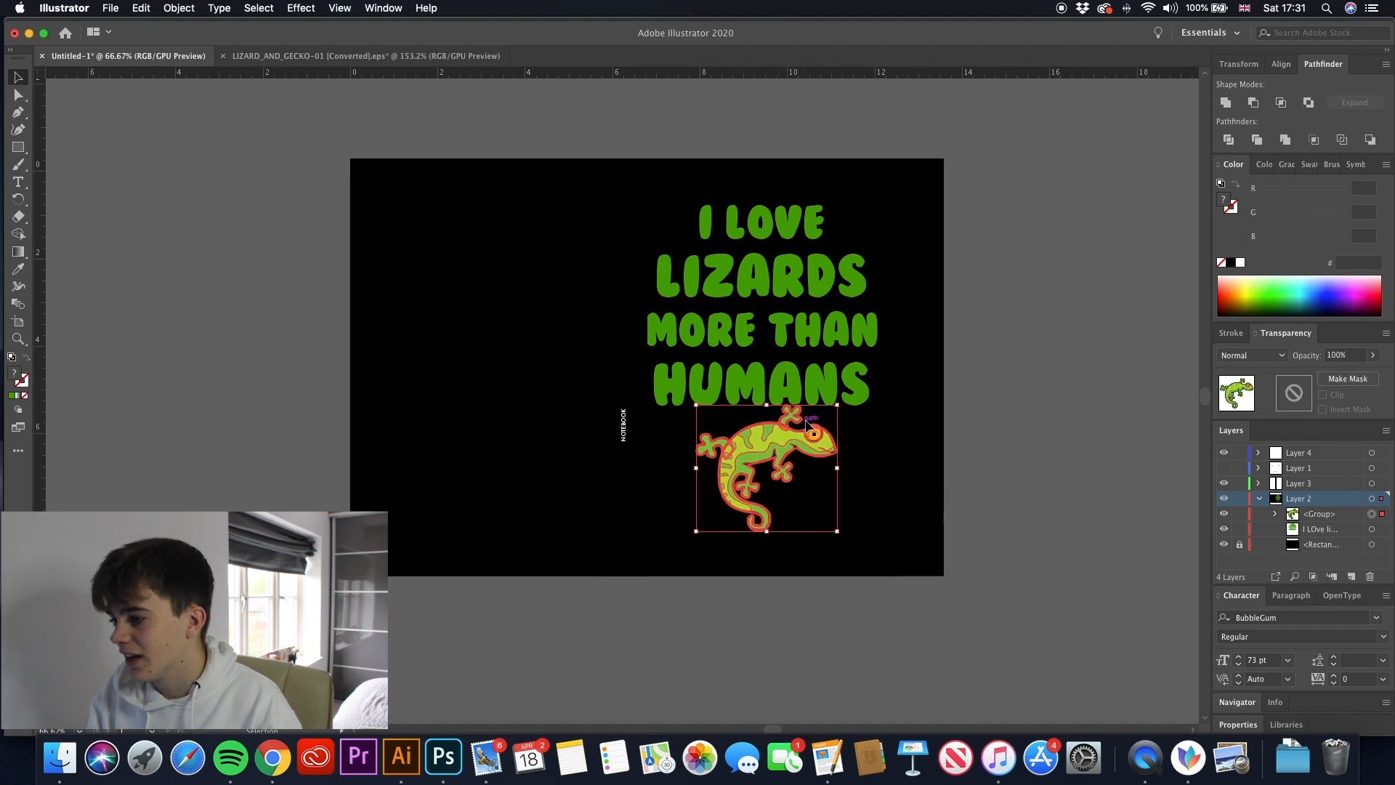
drag(837, 404, 835, 406)
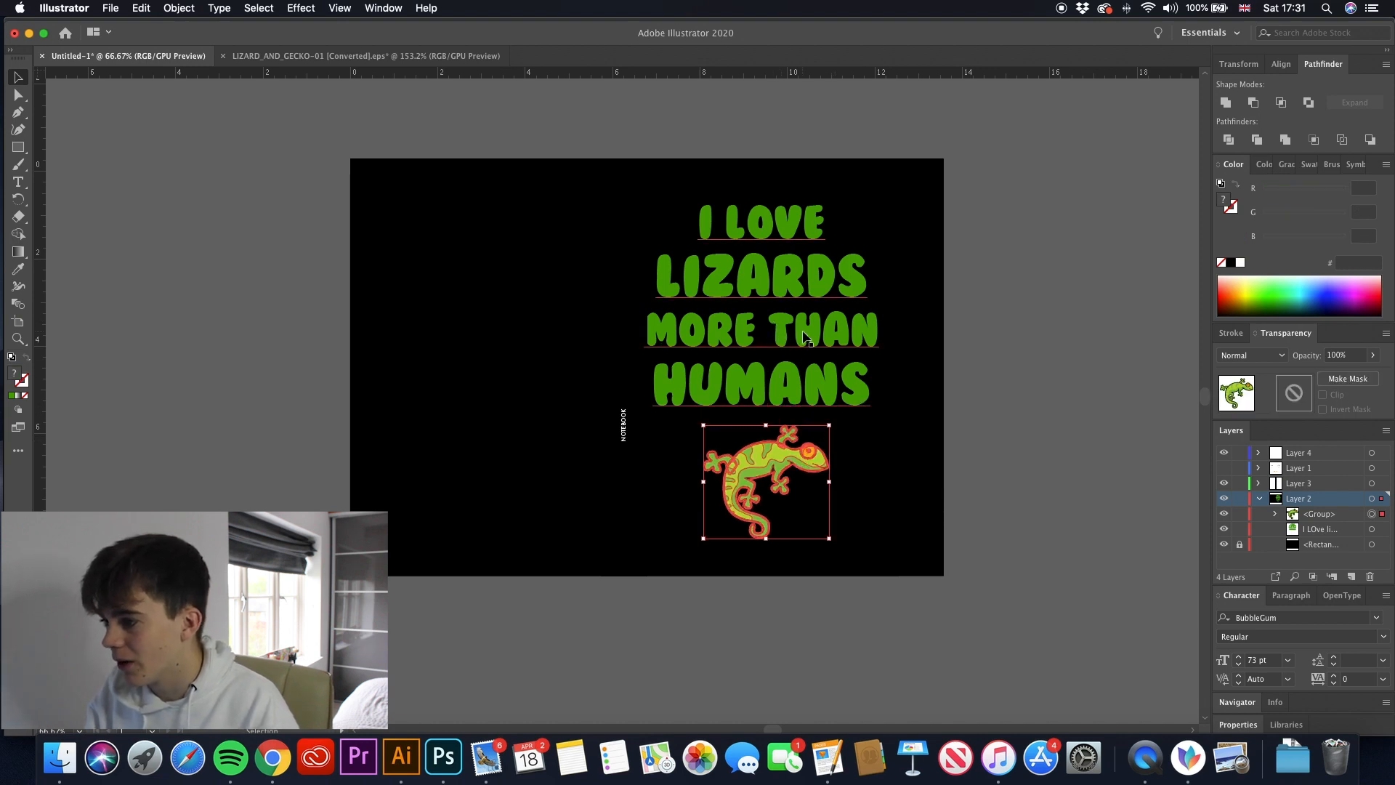
- Recolour the I LOVE and MORE THAN lines of the slogan white
click(804, 338)
double_click(856, 330)
drag(877, 328, 642, 328)
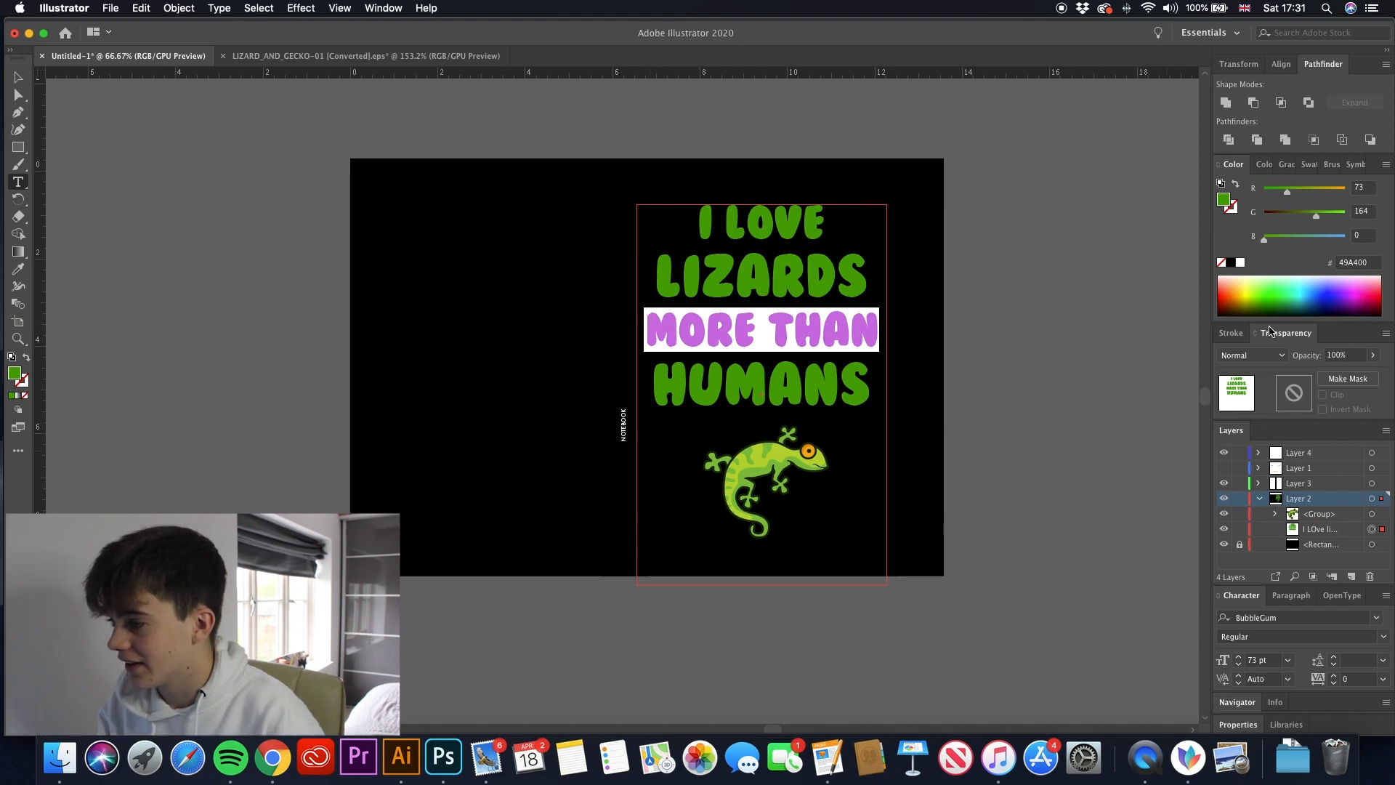
key(Escape)
click(790, 290)
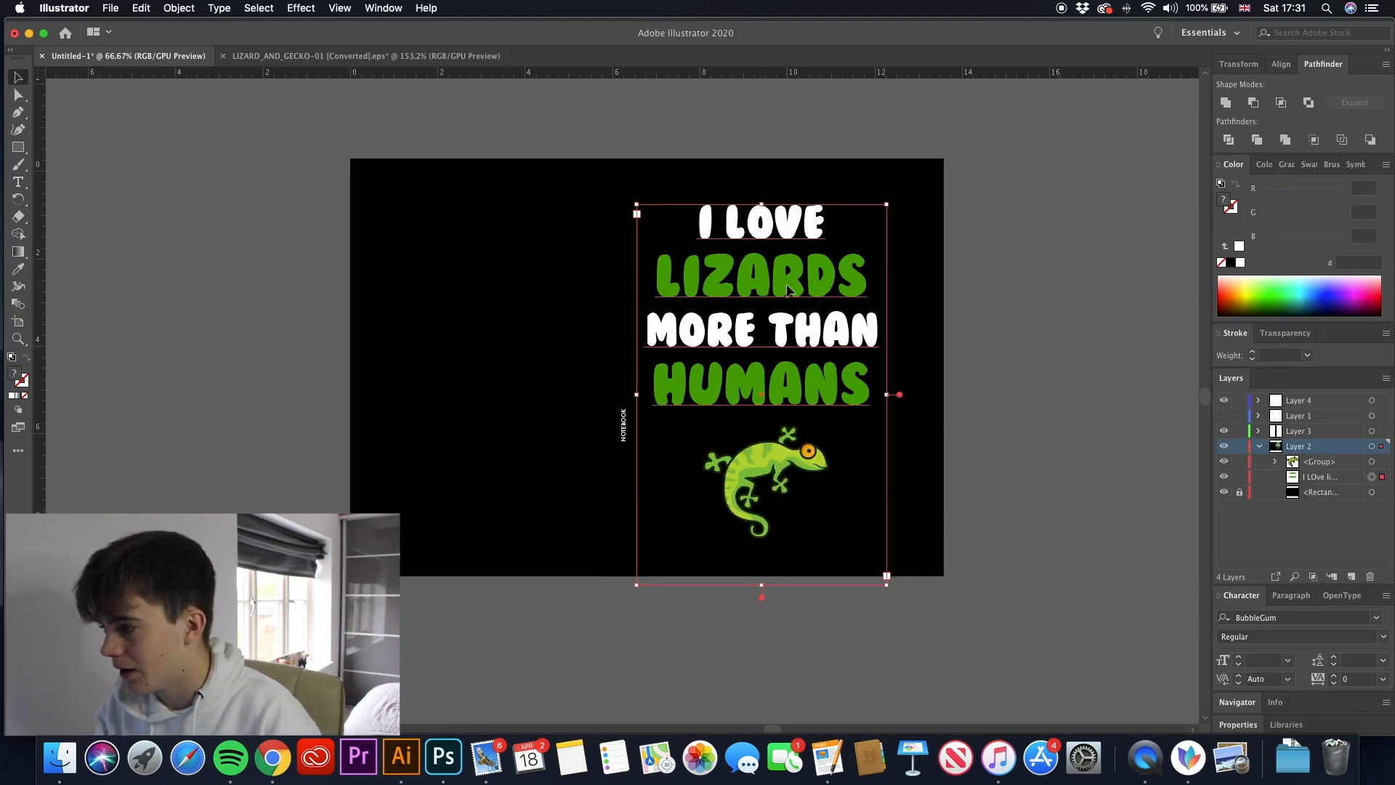
- Brighten the green of the word LIZARDS by raising its G value to 217 (49D900)
double_click(854, 274)
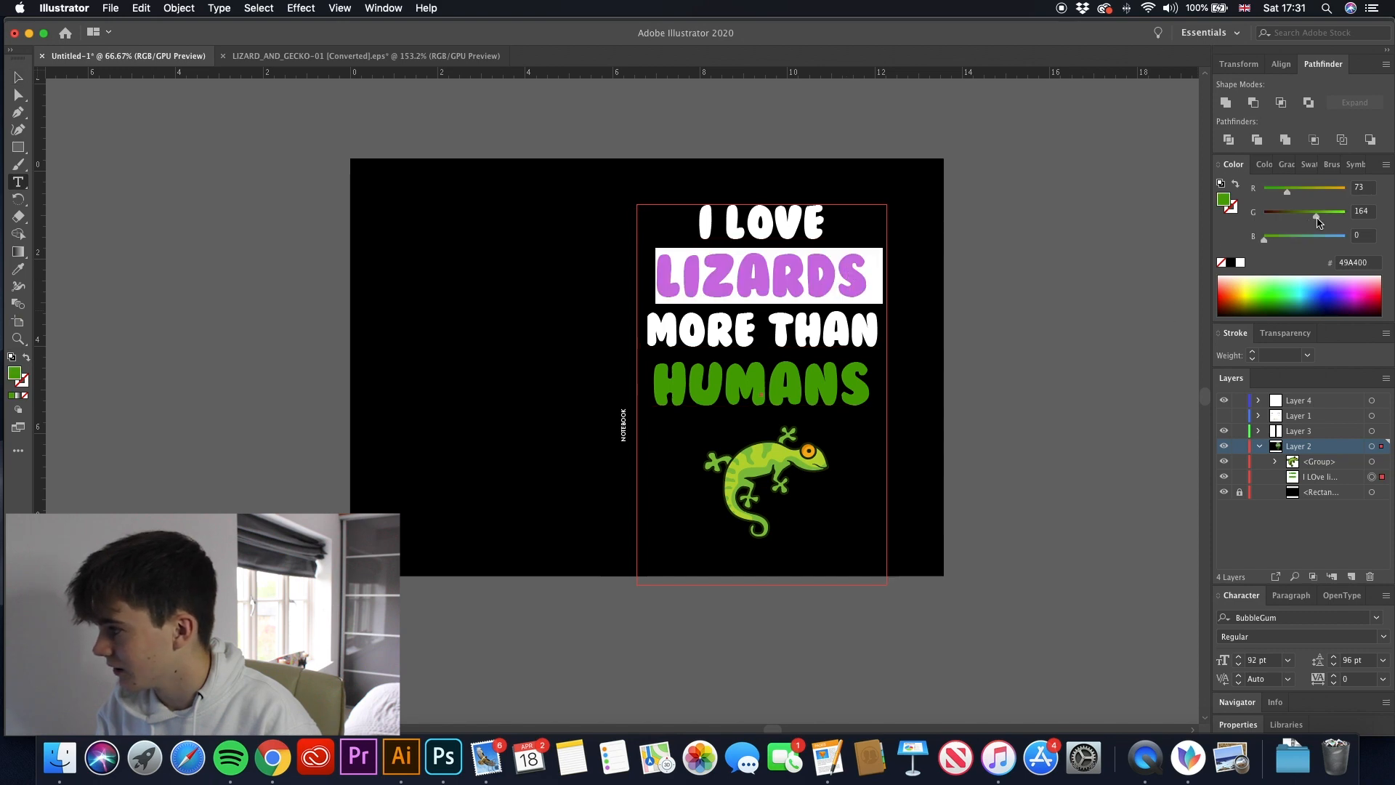
drag(1320, 221, 1333, 222)
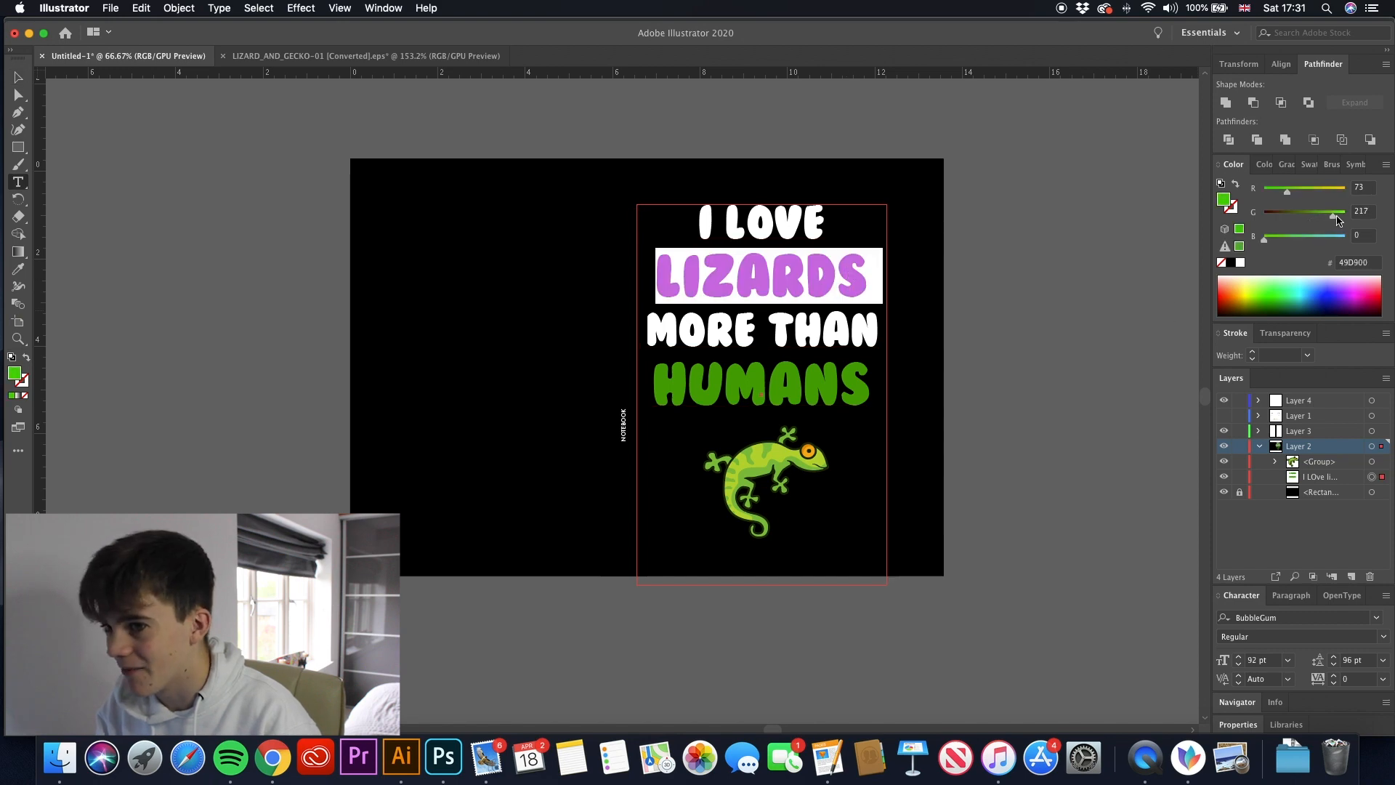
- Recolour the word HUMANS to match the bright green of LIZARDS by sampling it with the Eyedropper
click(23, 82)
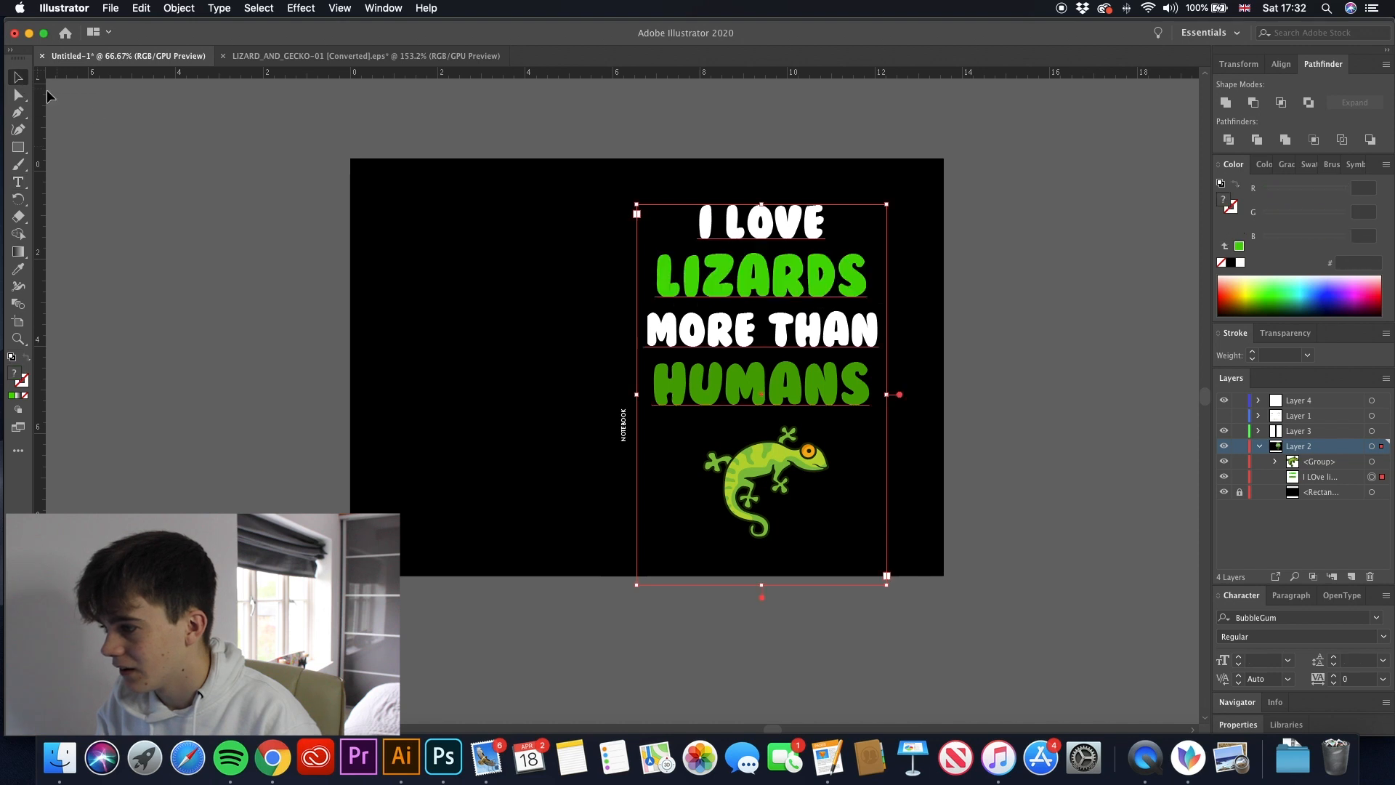
double_click(790, 402)
double_click(820, 392)
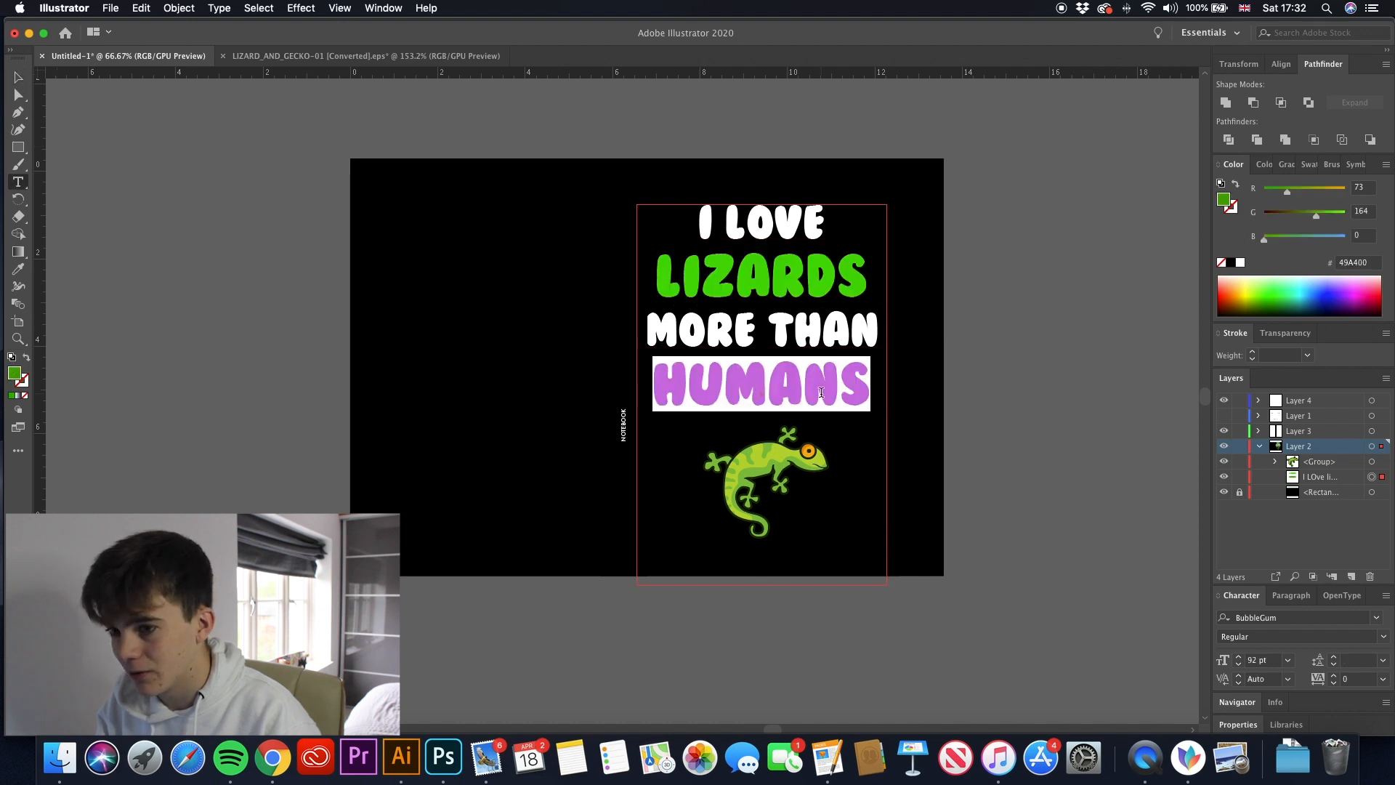
click(18, 269)
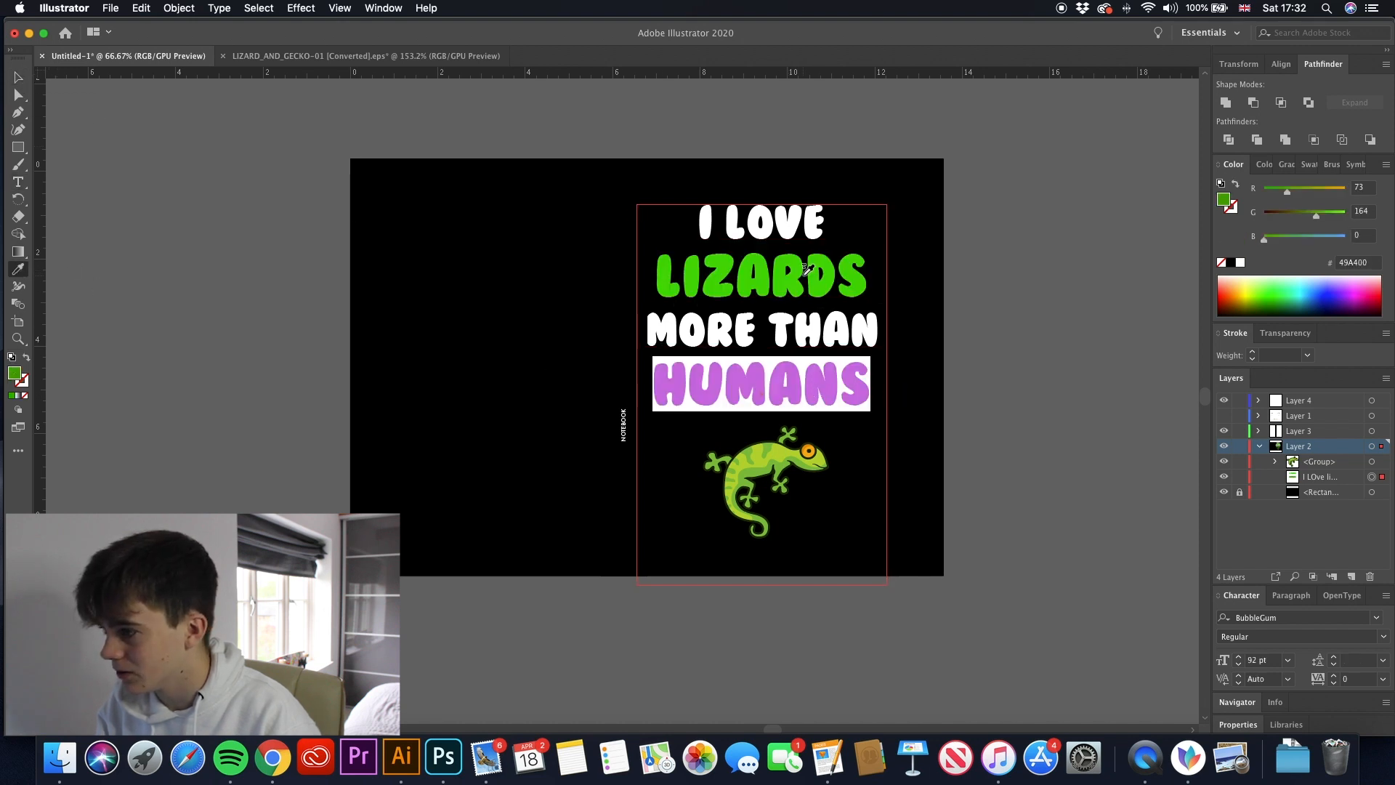
click(797, 260)
click(18, 77)
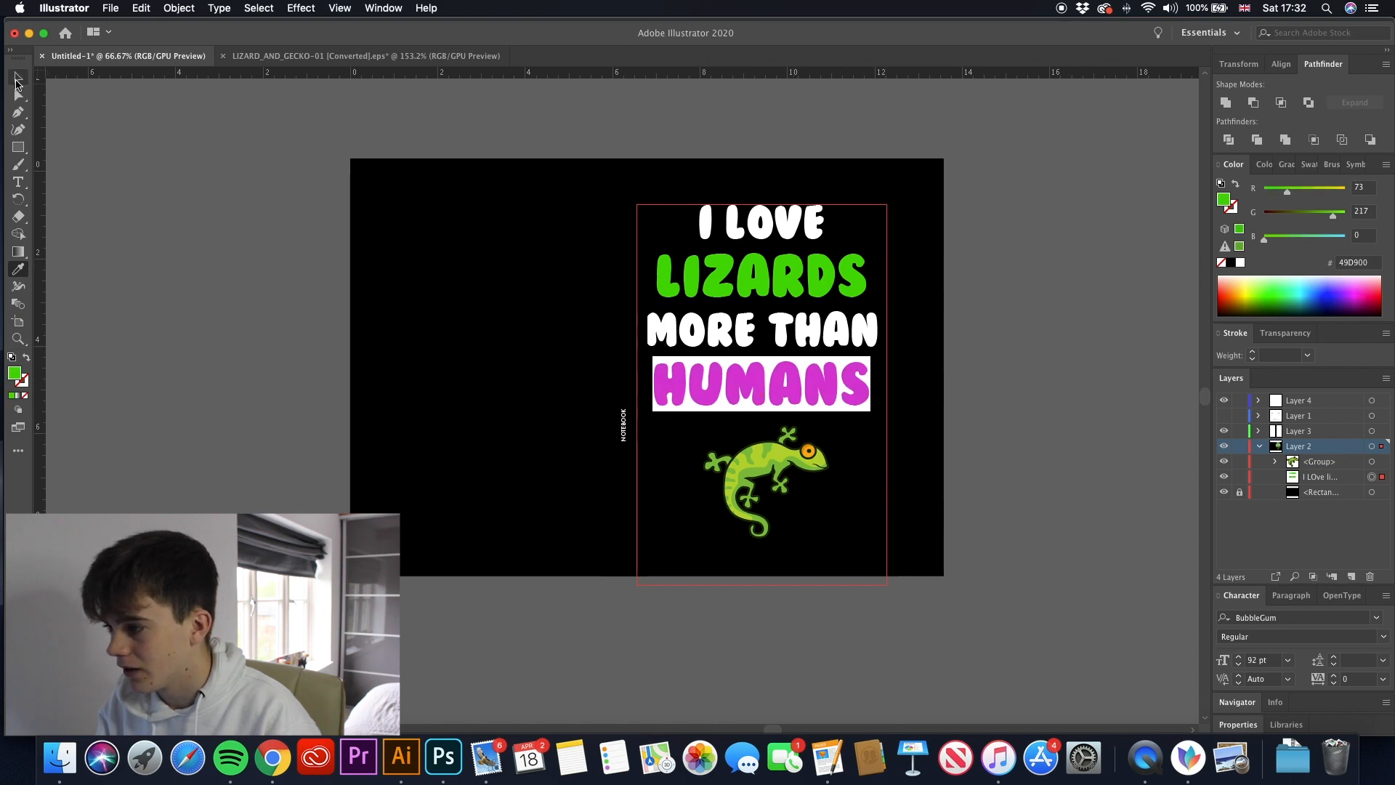
click(203, 157)
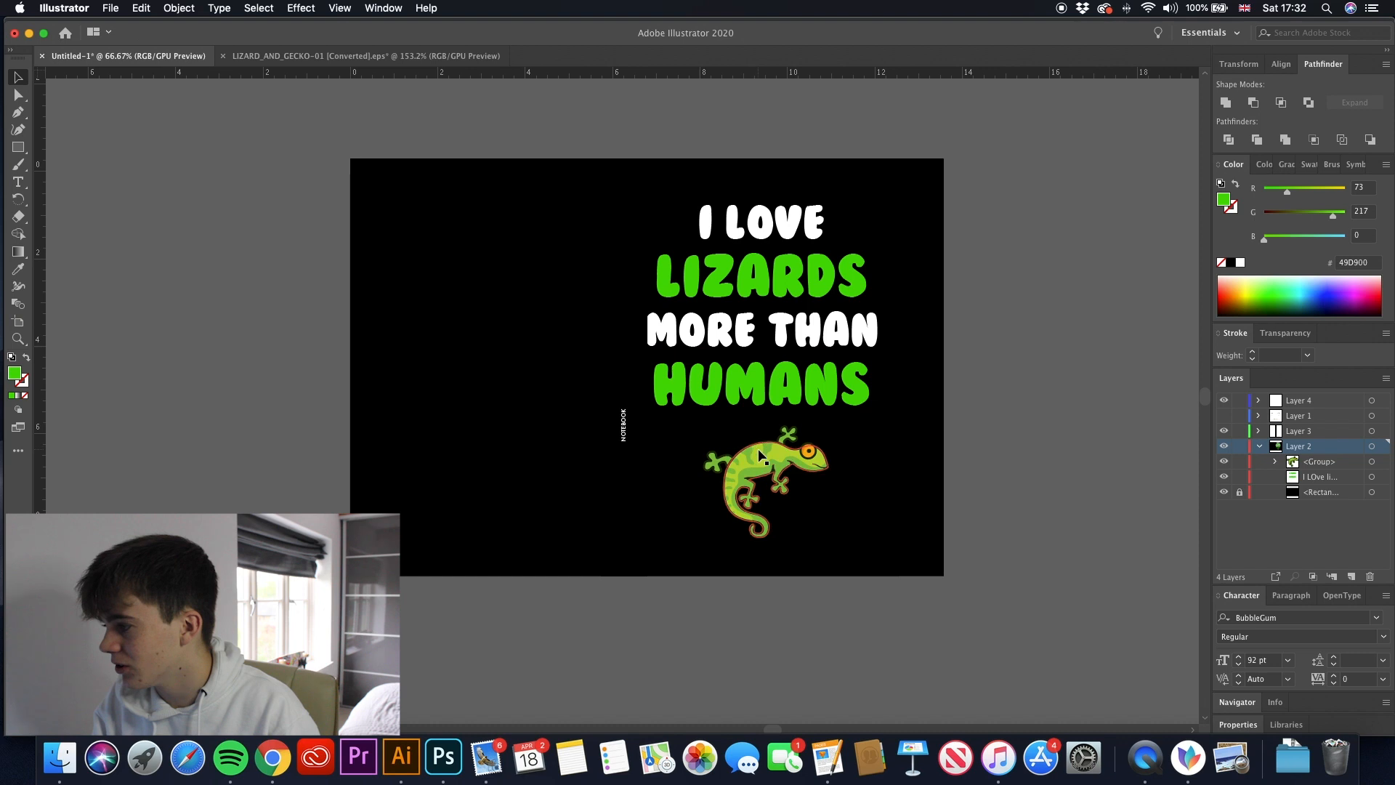
- Check the slogan and gecko placement against the cover template by briefly showing Layer 1
click(1258, 446)
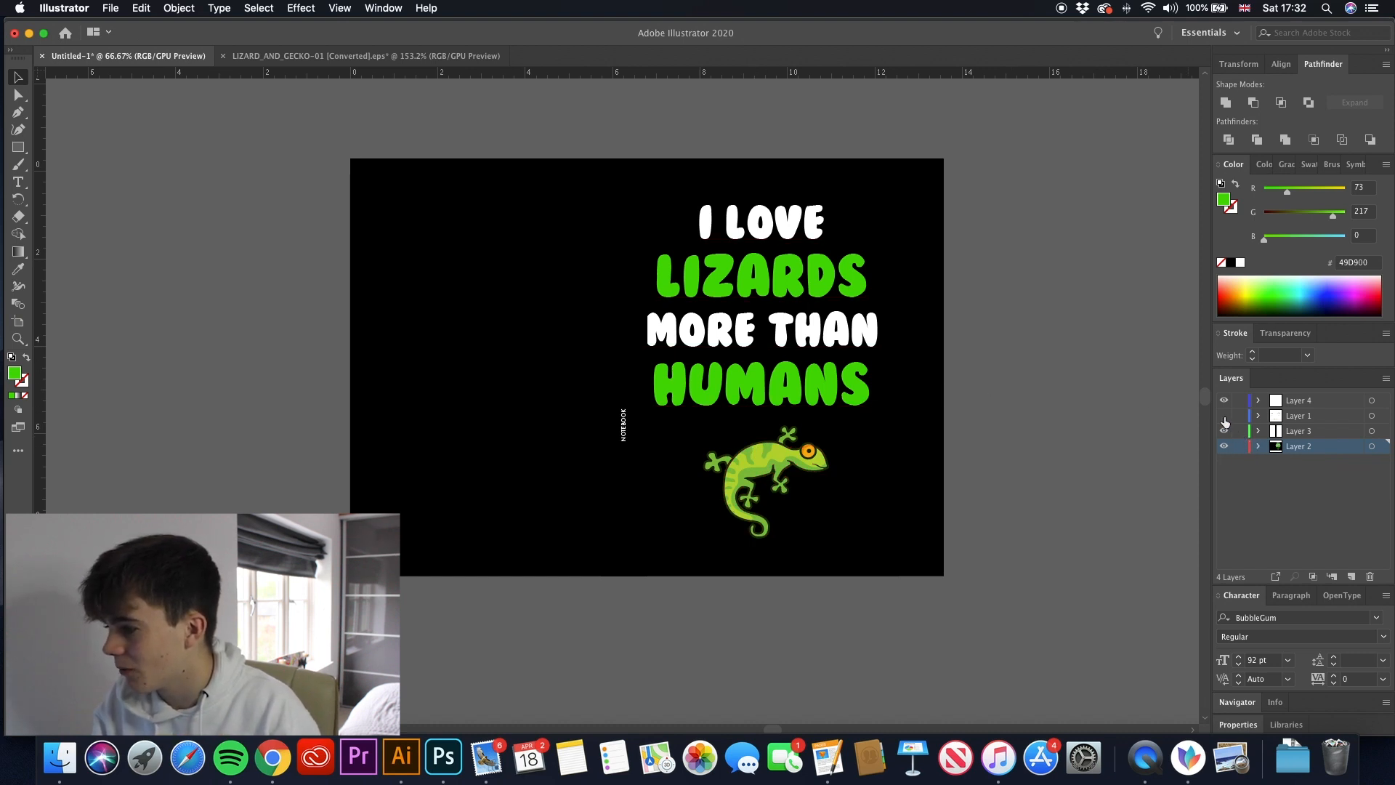
click(1224, 417)
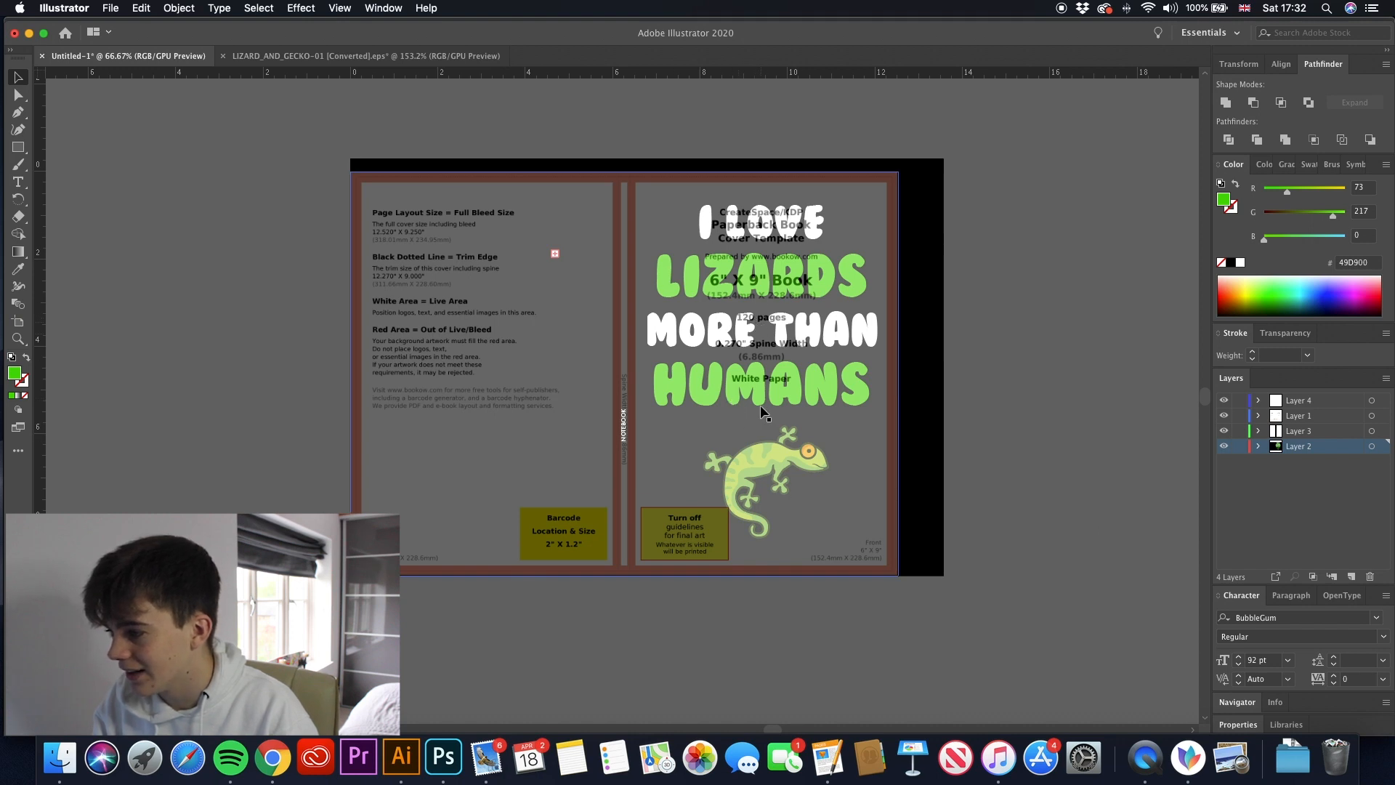
click(1224, 415)
- Show the Layer 1 cover template and nudge the gecko group slightly left to centre it on the front cover
click(1259, 446)
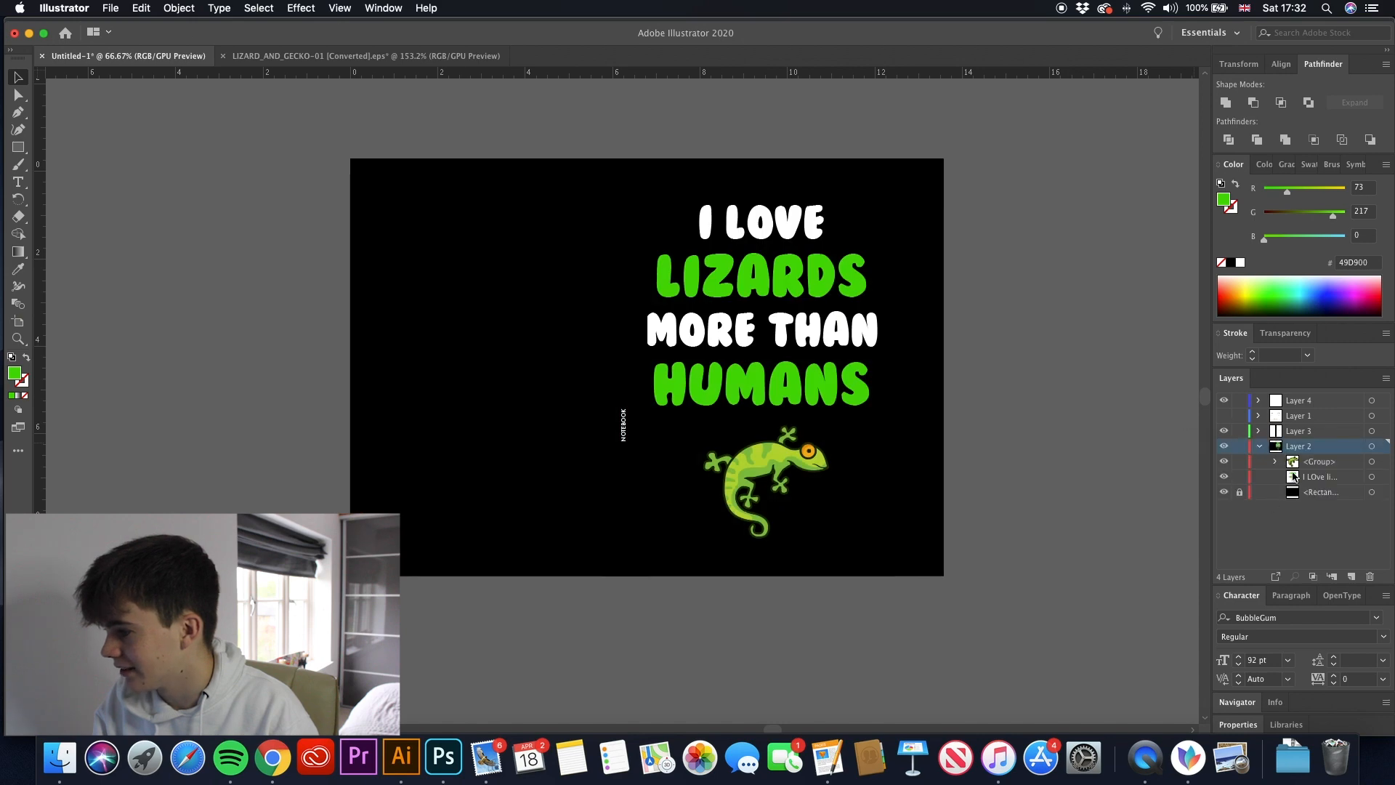
click(1372, 462)
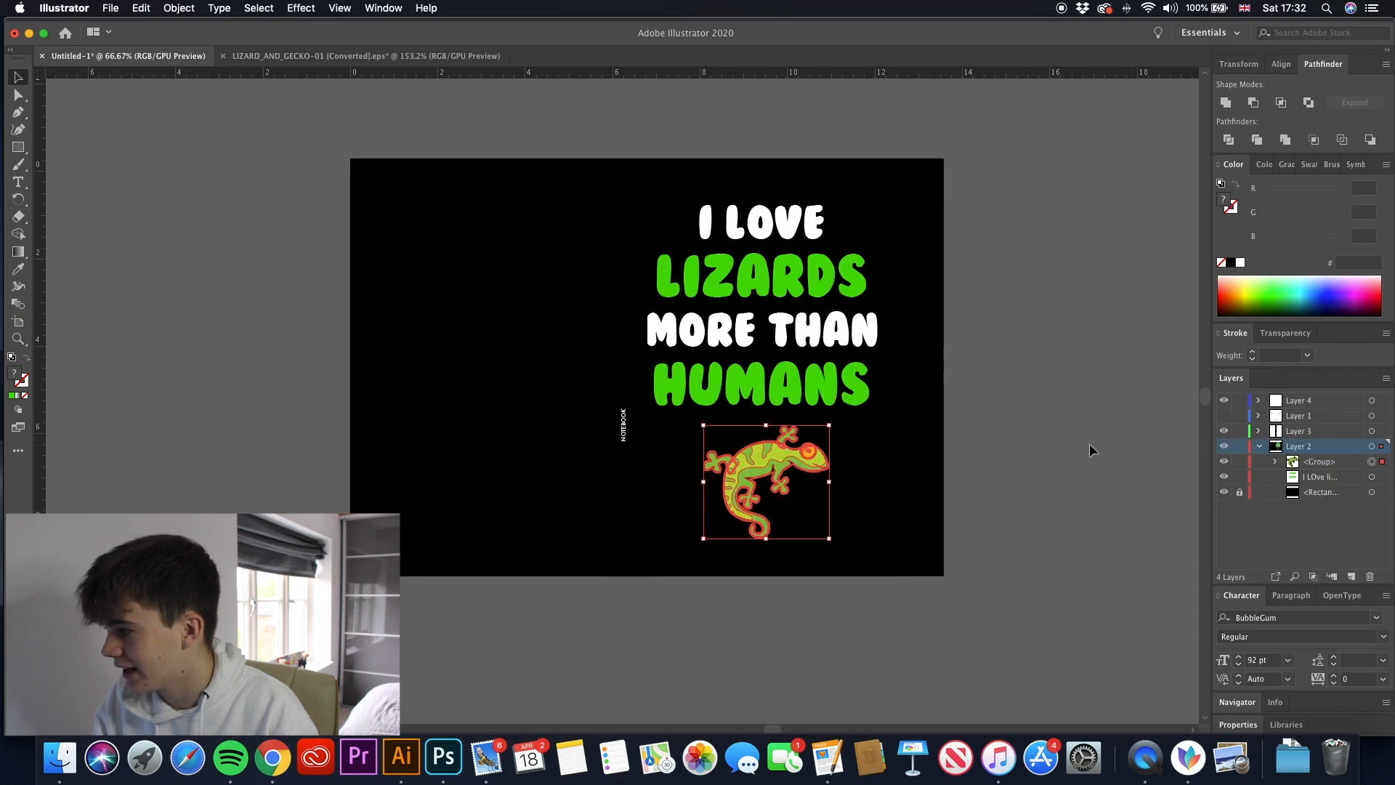
click(1224, 416)
key(Left)
key(Left)
key(Left)
key(Left)
key(Left)
key(Left)
key(Left)
key(Left)
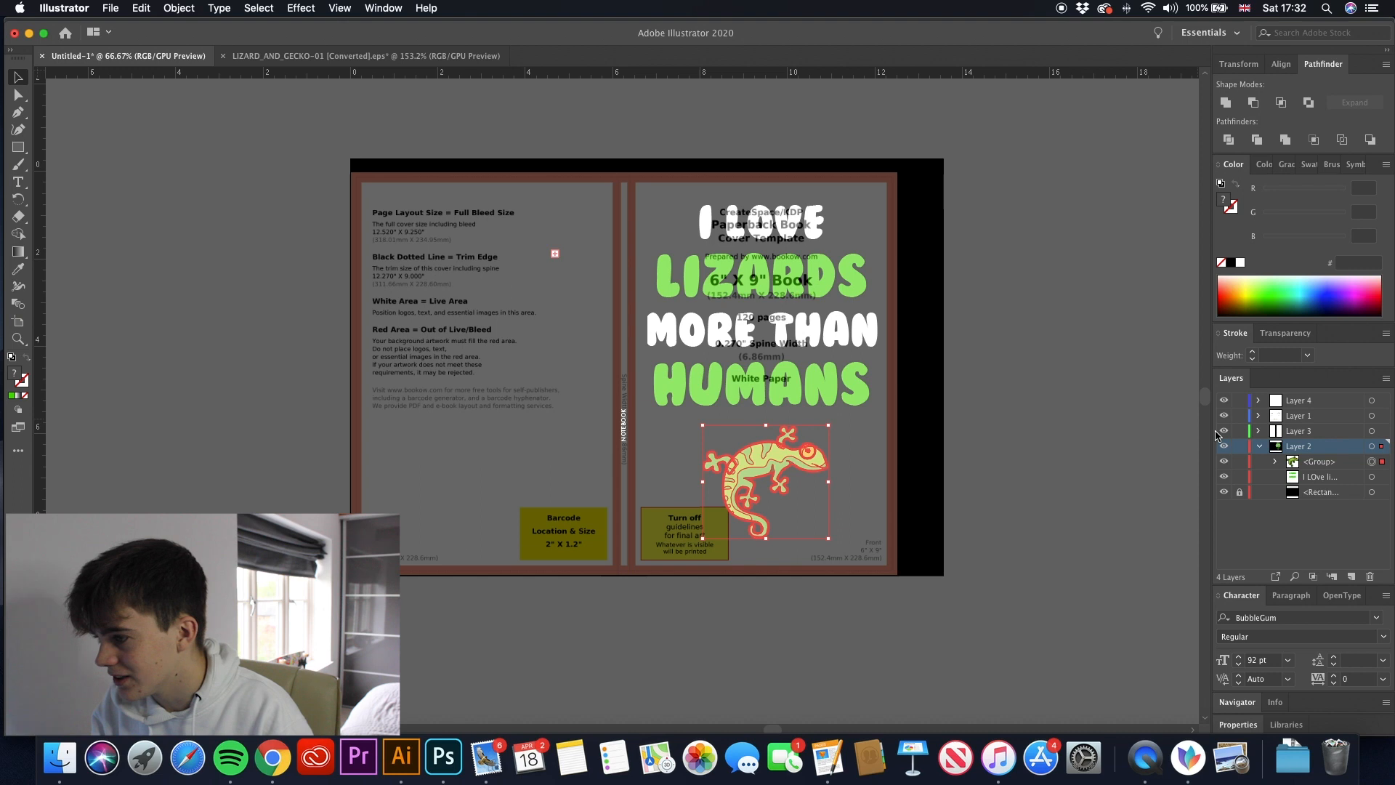
key(Right)
key(Right)
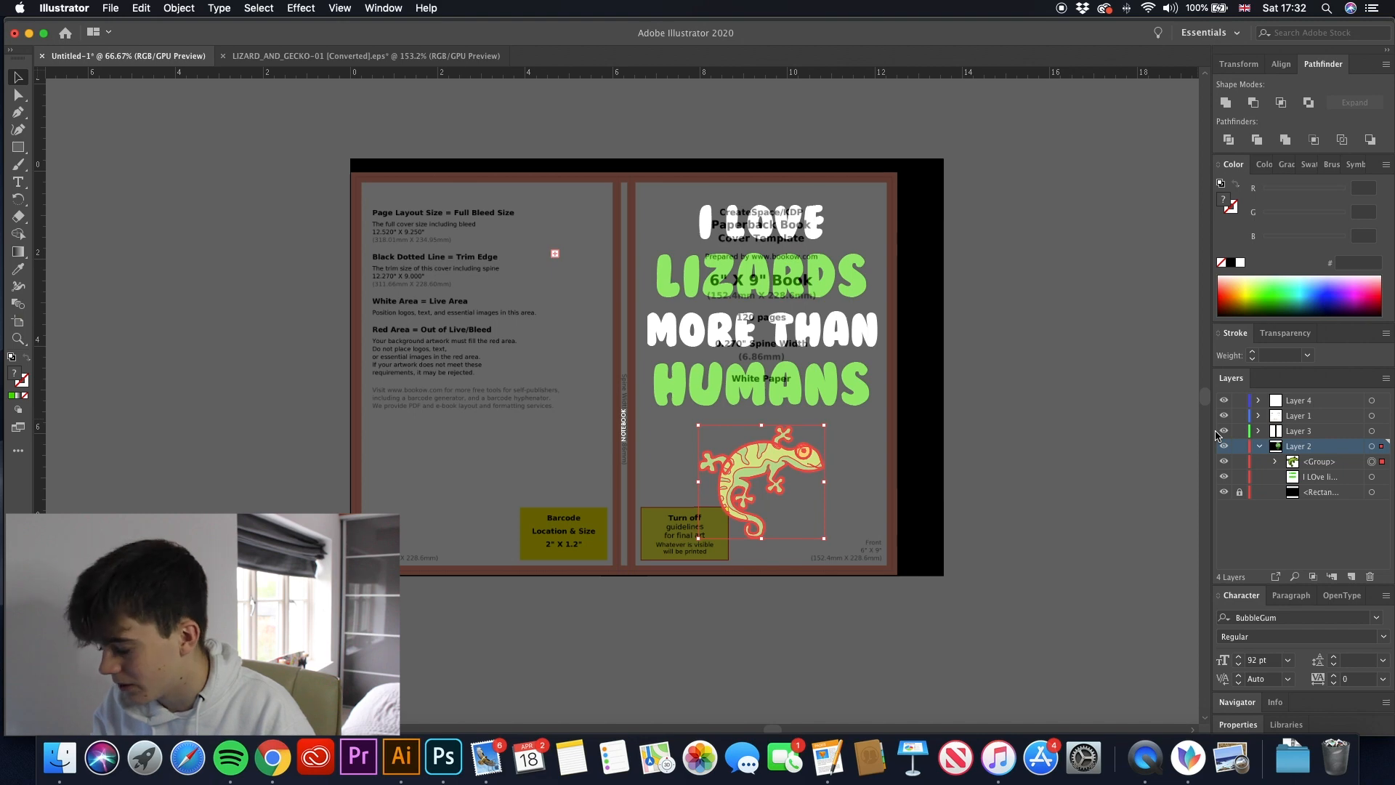
key(Left)
key(Left)
key(Left)
key(Right)
key(Right)
key(Right)
key(Right)
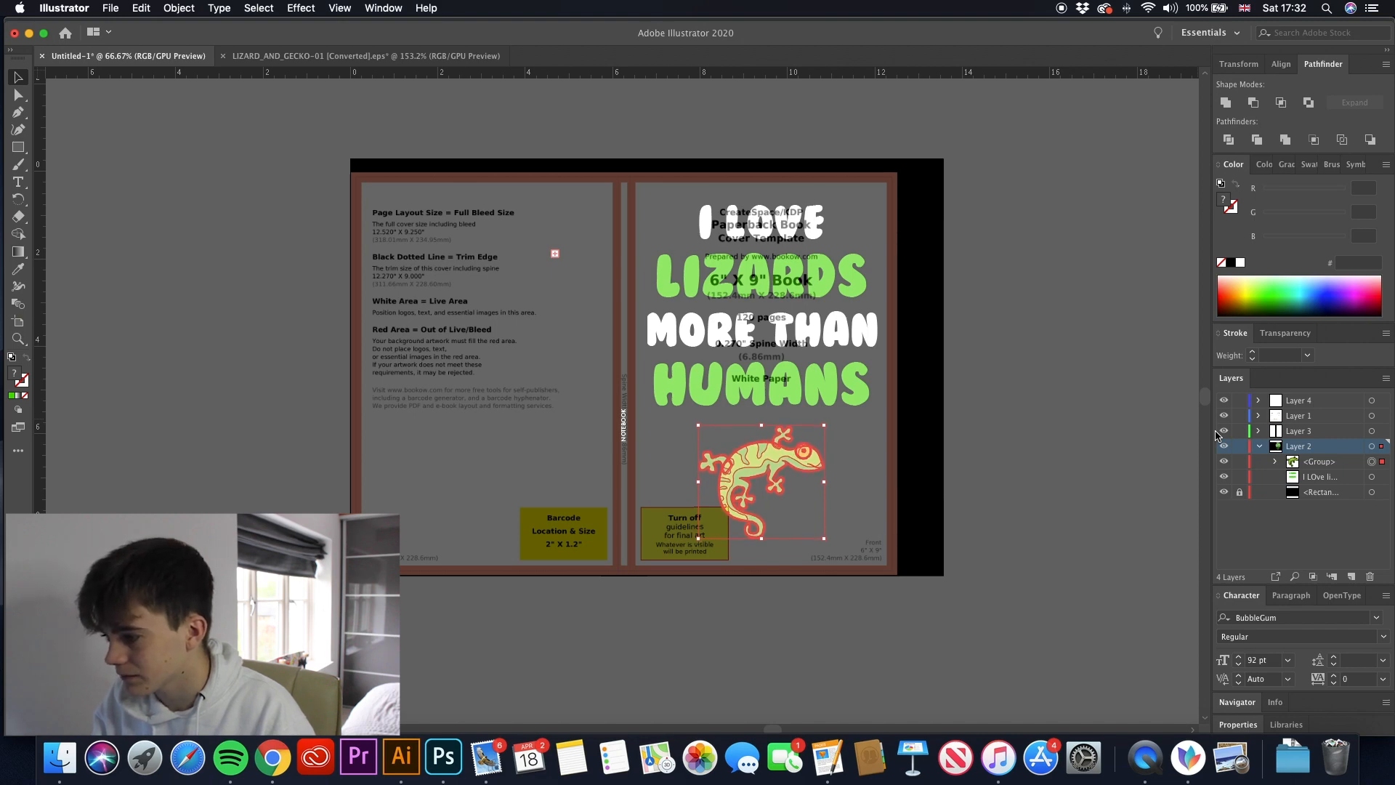
click(161, 256)
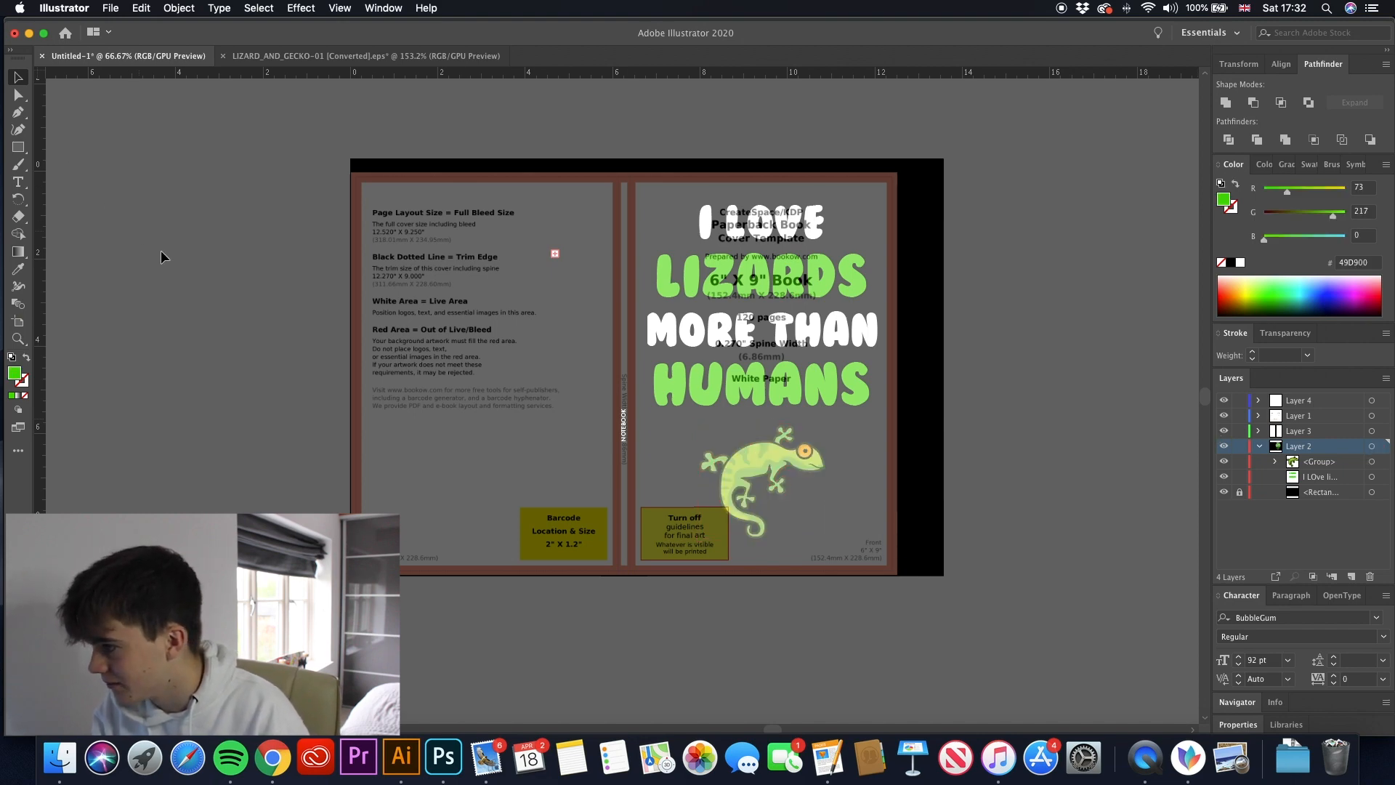
- Nudge the gecko group a touch further left and hide the Layer 1 cover template
click(1370, 464)
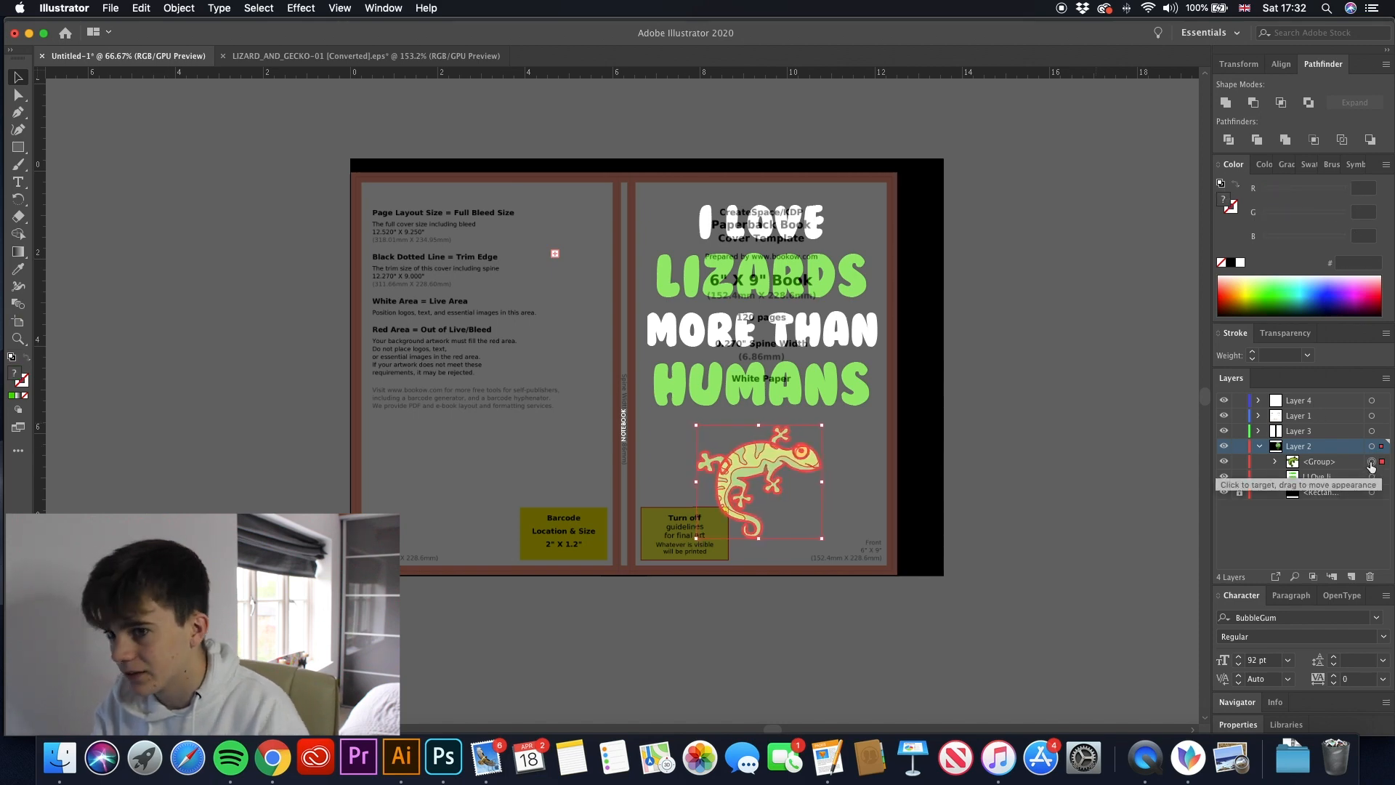
click(130, 163)
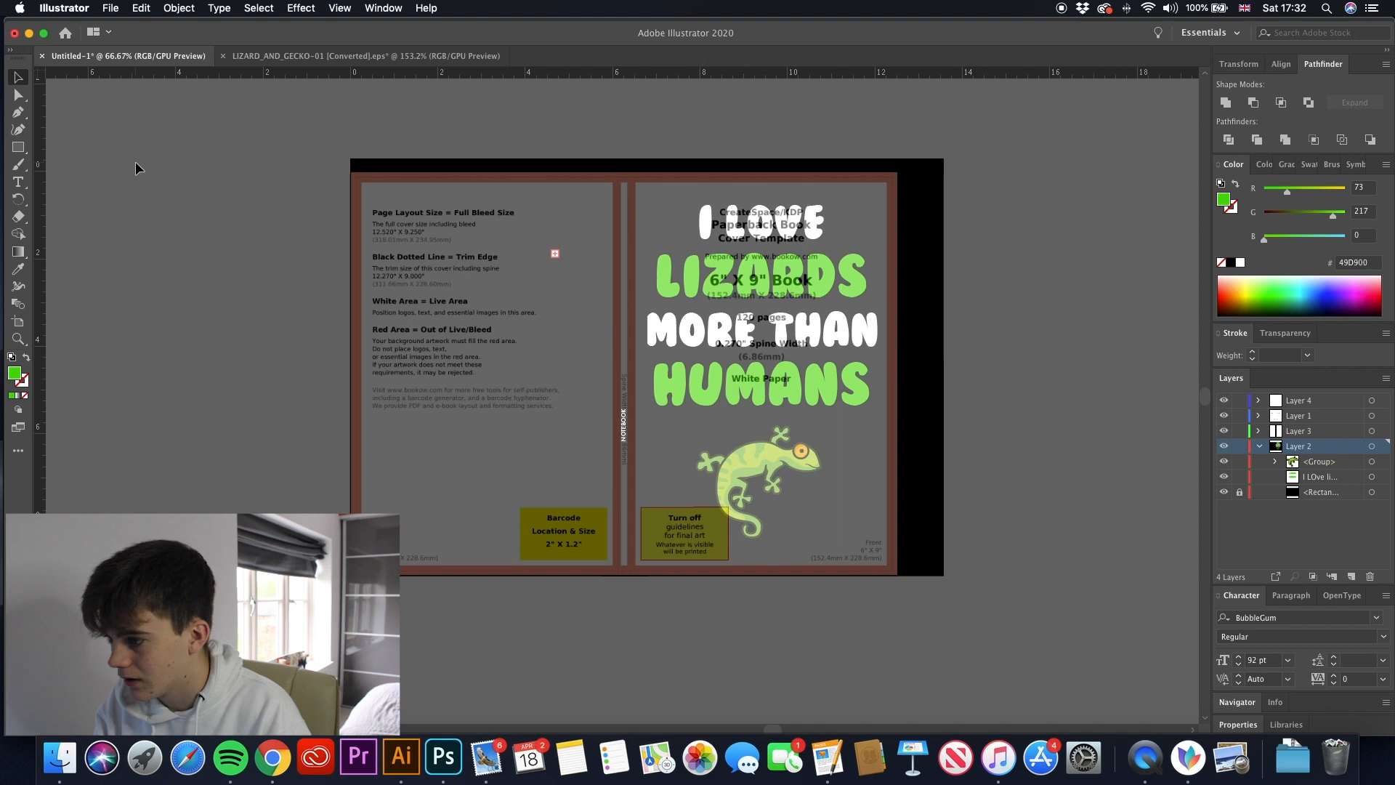
click(1223, 416)
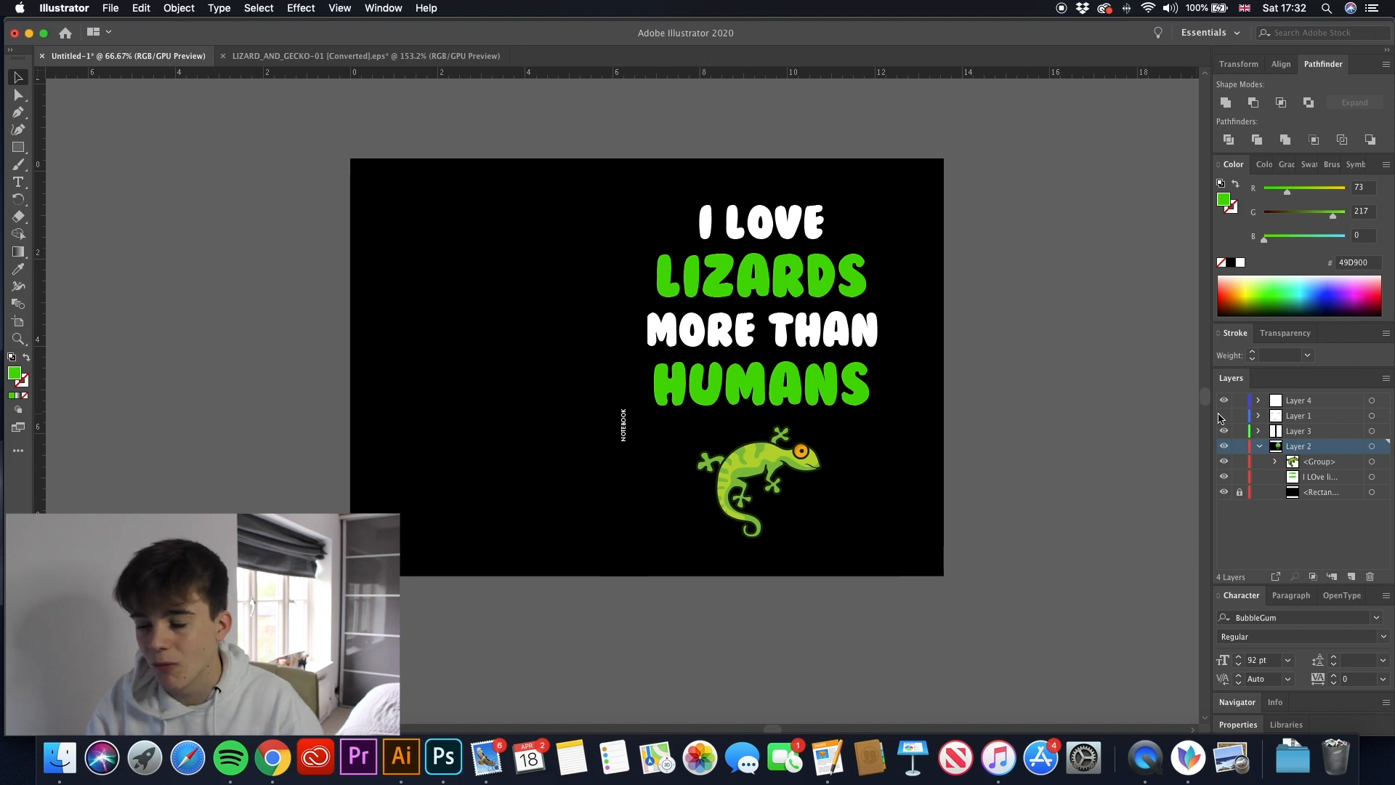
- Insert I LOVE LIZARDS MORE THAN HUMANS before the word NOTEBOOK in the vertical spine text
click(624, 441)
click(630, 443)
click(625, 439)
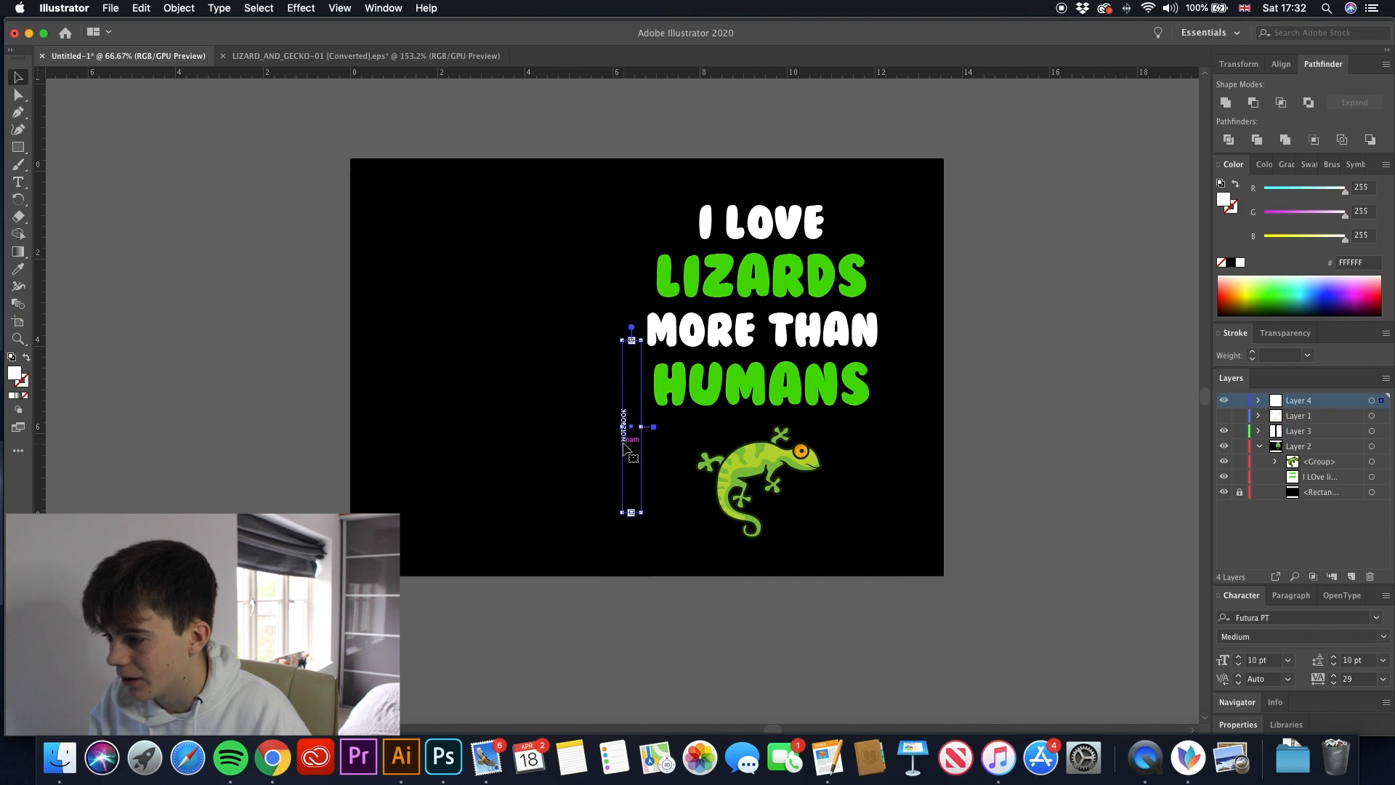
double_click(624, 442)
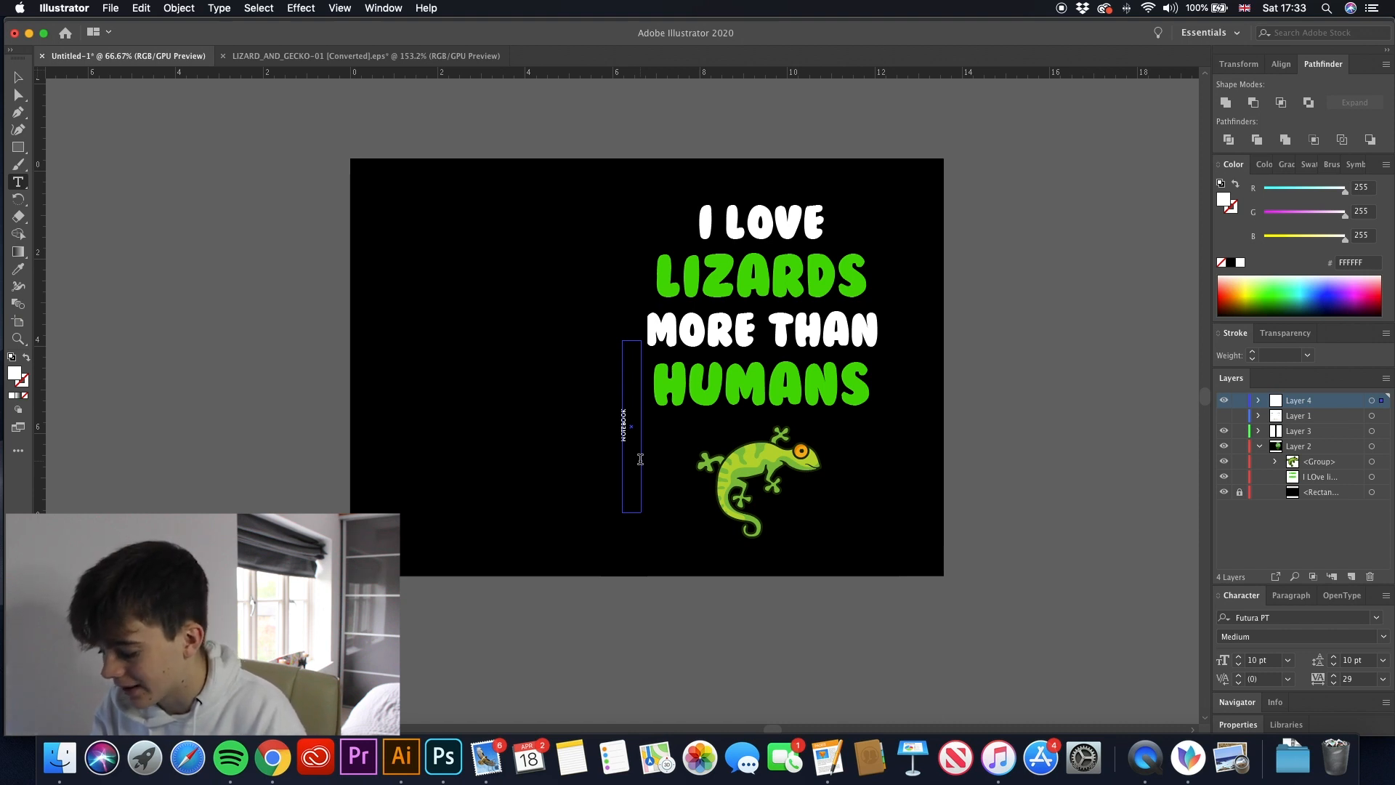
text(I LOVE )
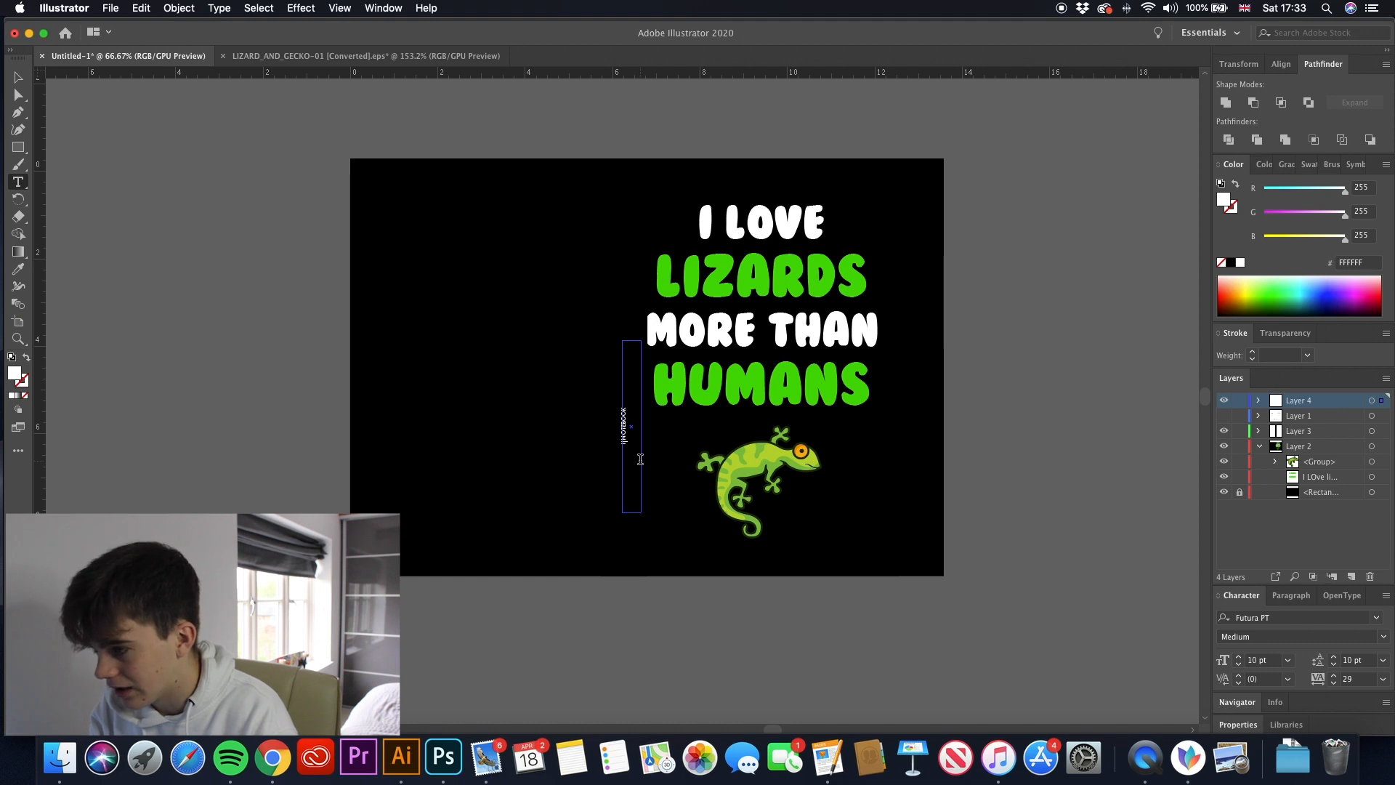
text(LIZARDS )
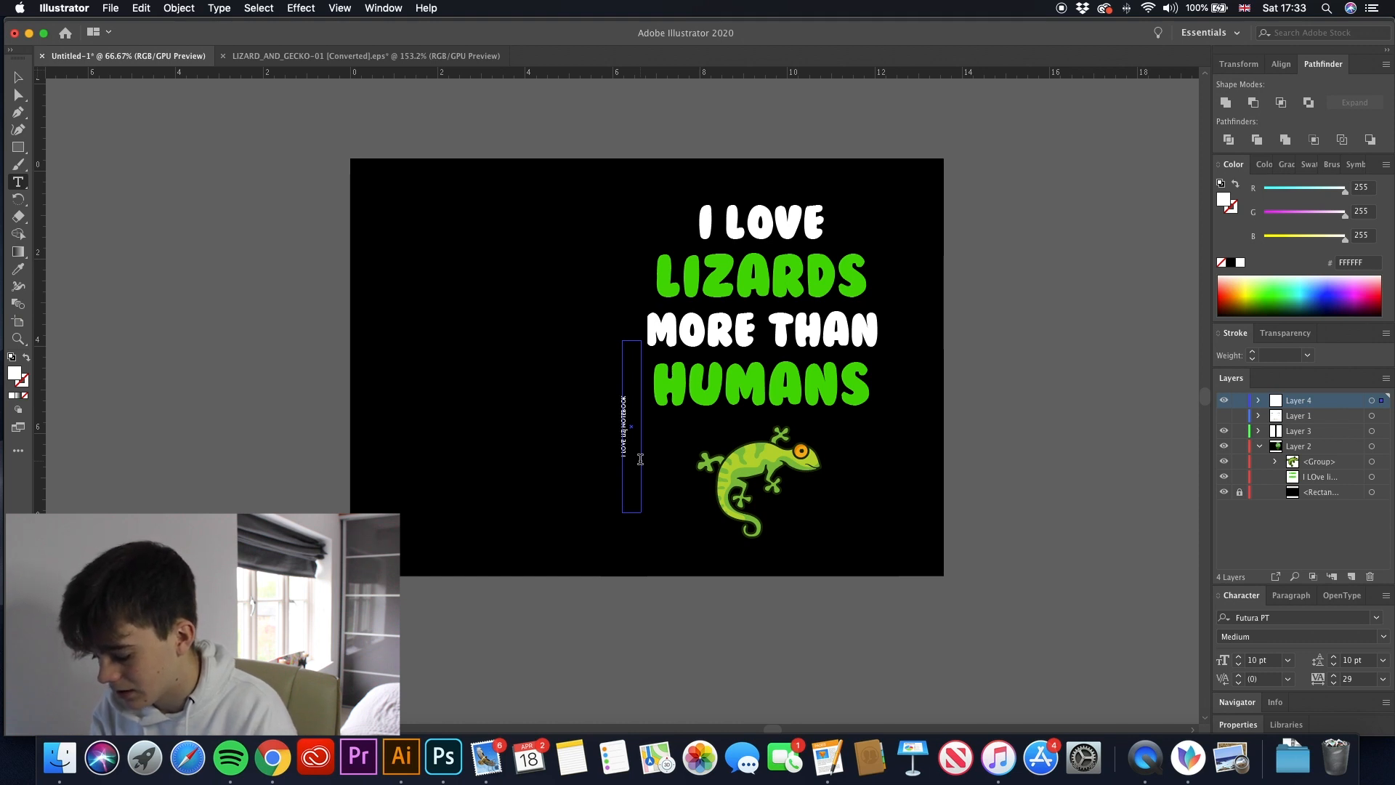
text(MORE THAN )
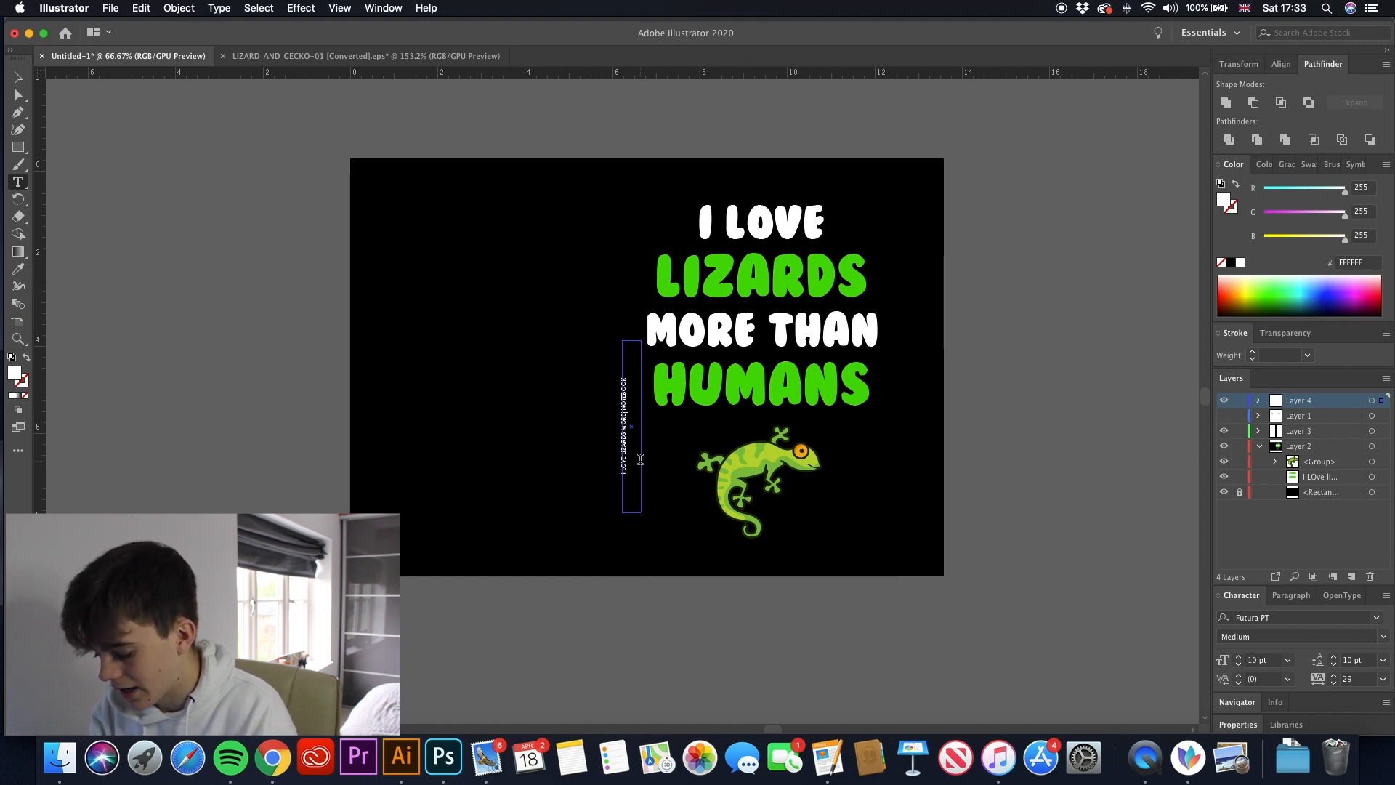
text(HUMANS)
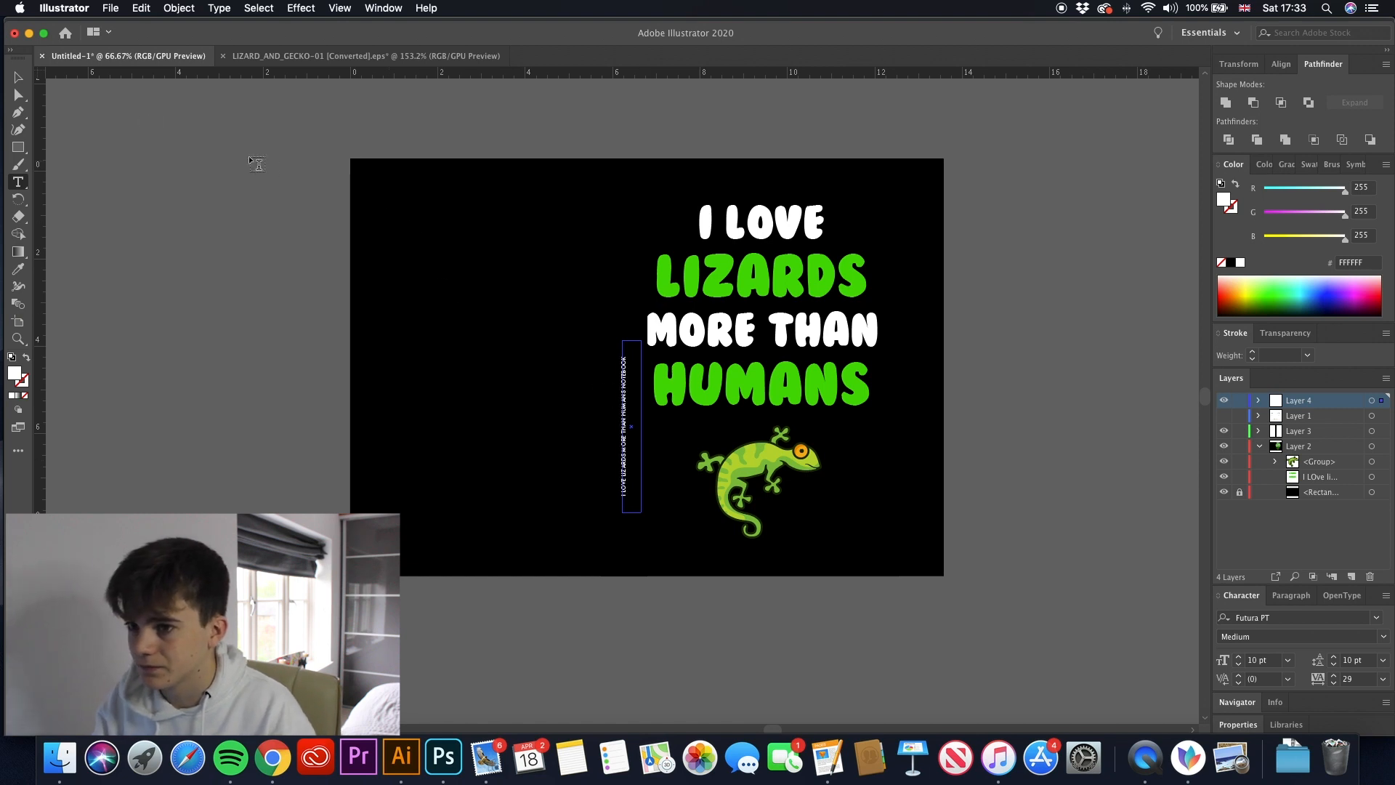
click(12, 84)
click(315, 231)
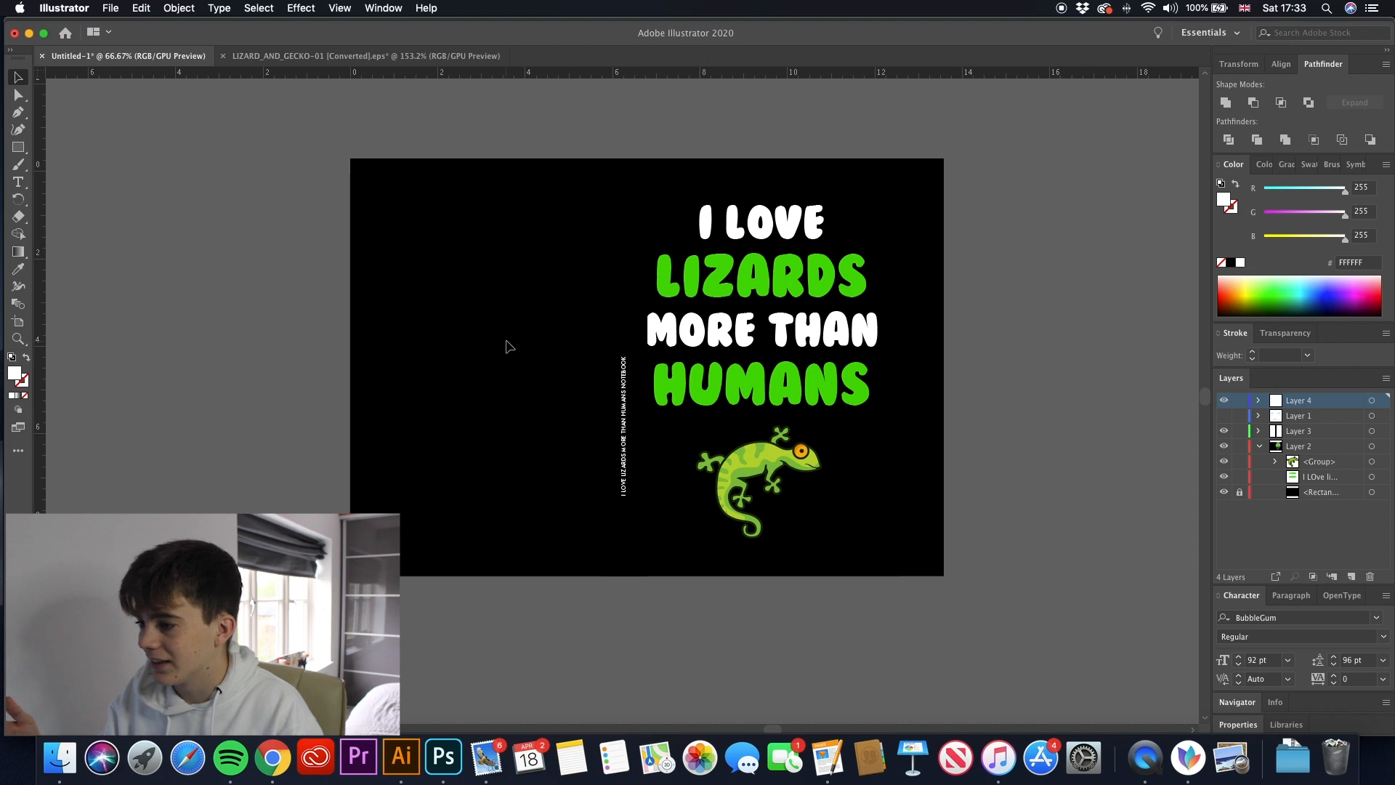